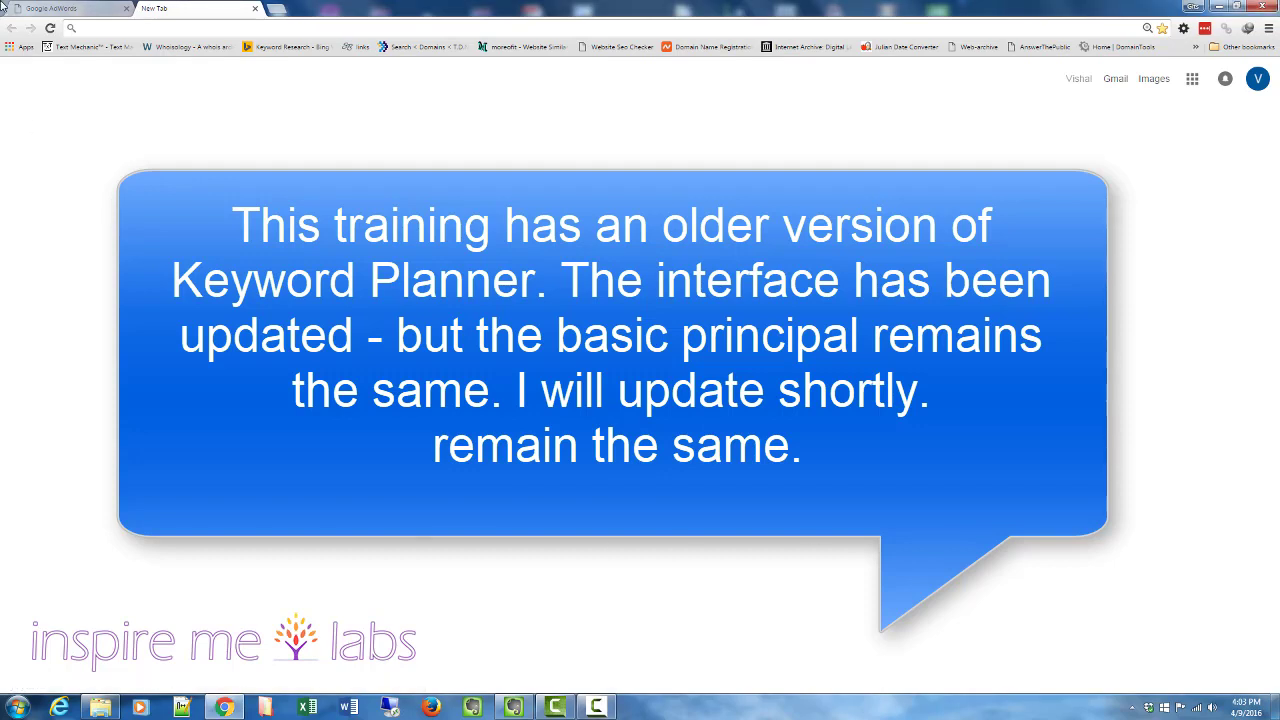
- Search Google for "keyword keyword tool"
{"action": "type", "text": "keyword"}
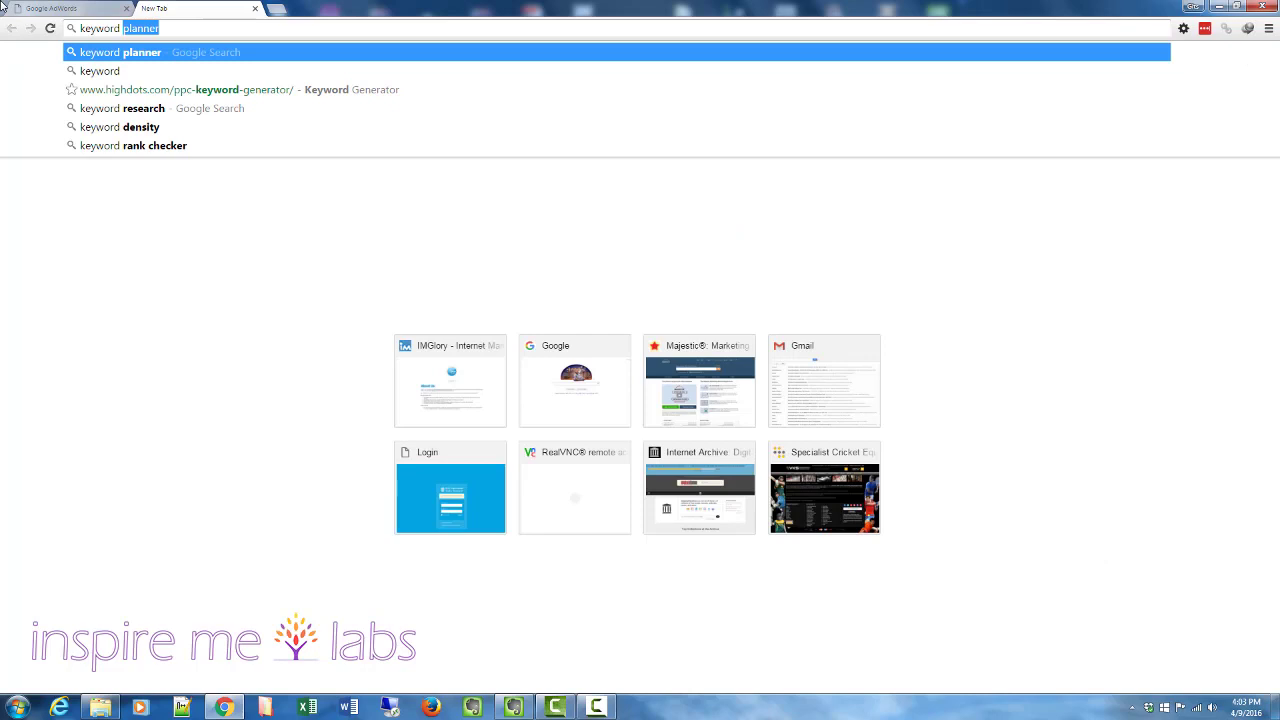
{"action": "type", "text": " keywrod"}
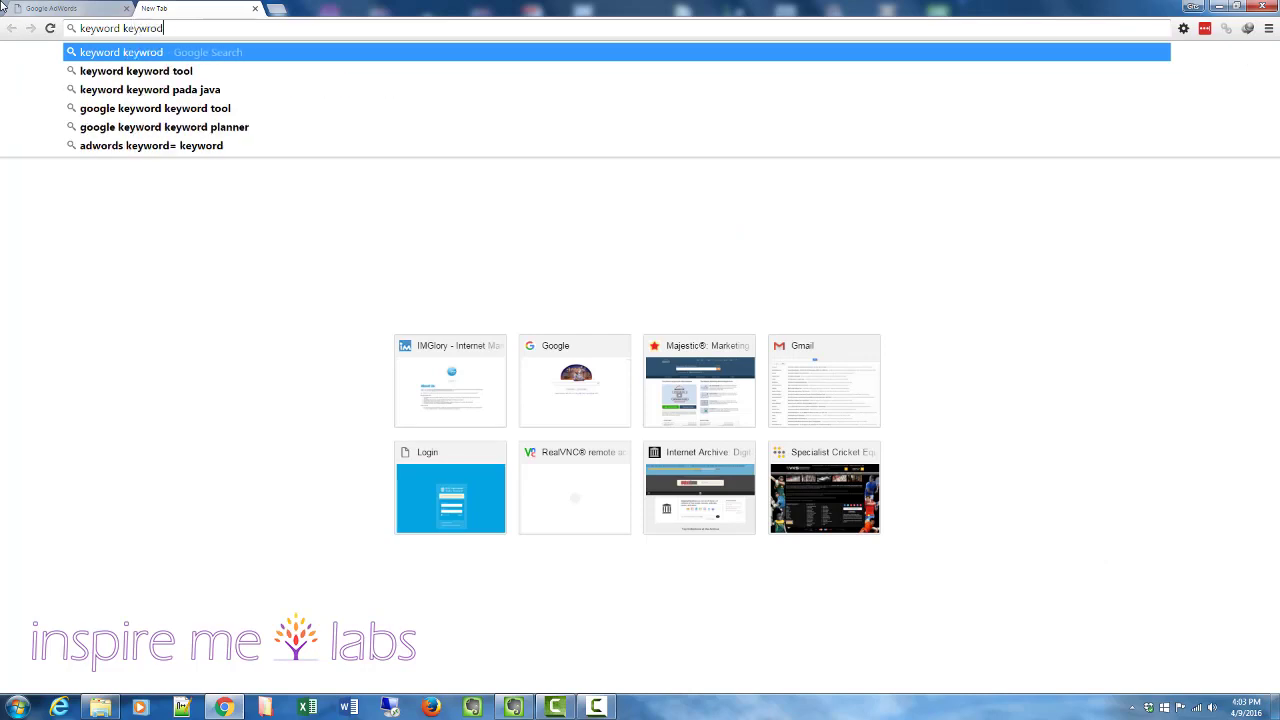
{"action": "type", "text": "rd"}
{"action": "key", "text": "Return"}
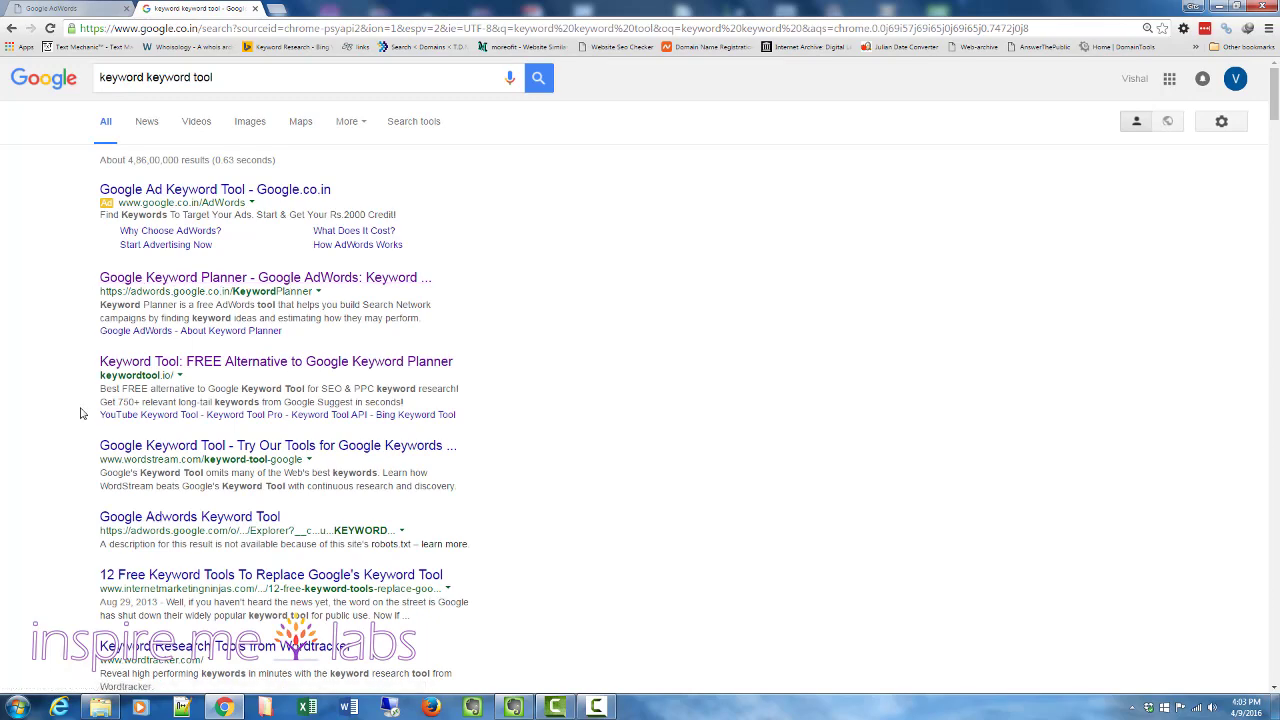
- Switch to the AdWords tab, skip the guided setup and save the account's country, time zone and currency
{"action": "left_click", "coordinate": [60, 9]}
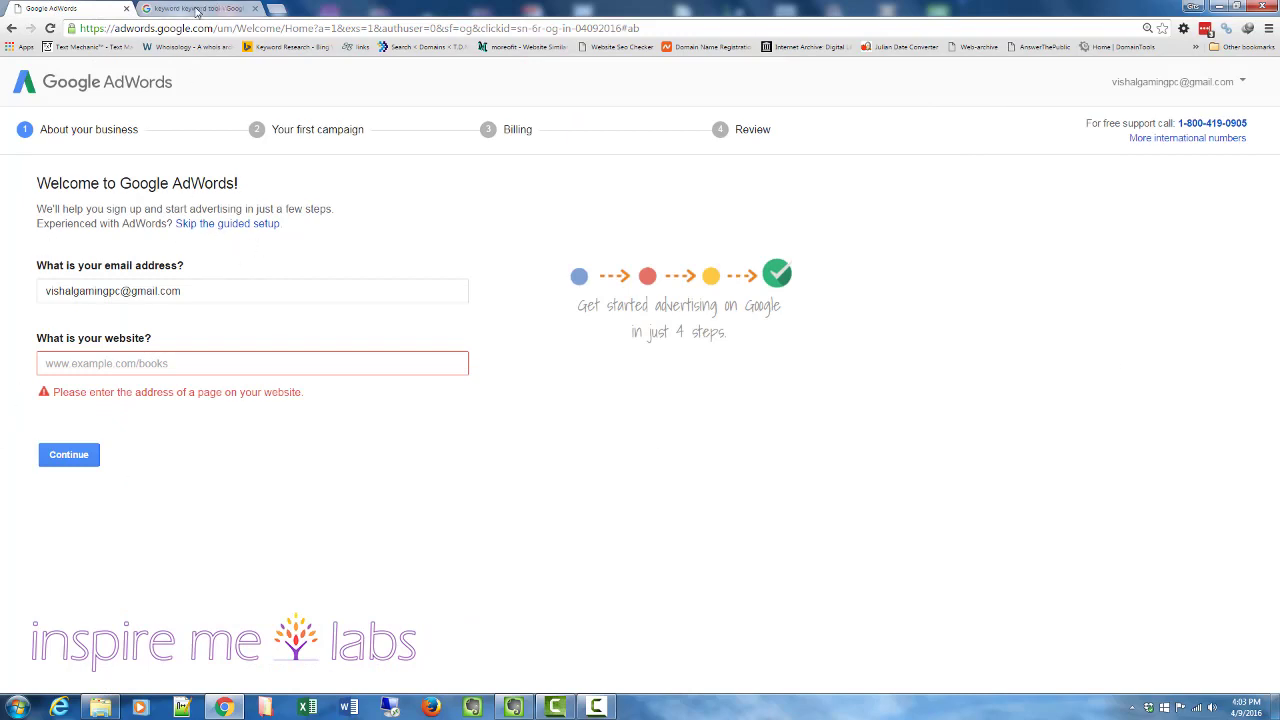
{"action": "left_click", "coordinate": [228, 225]}
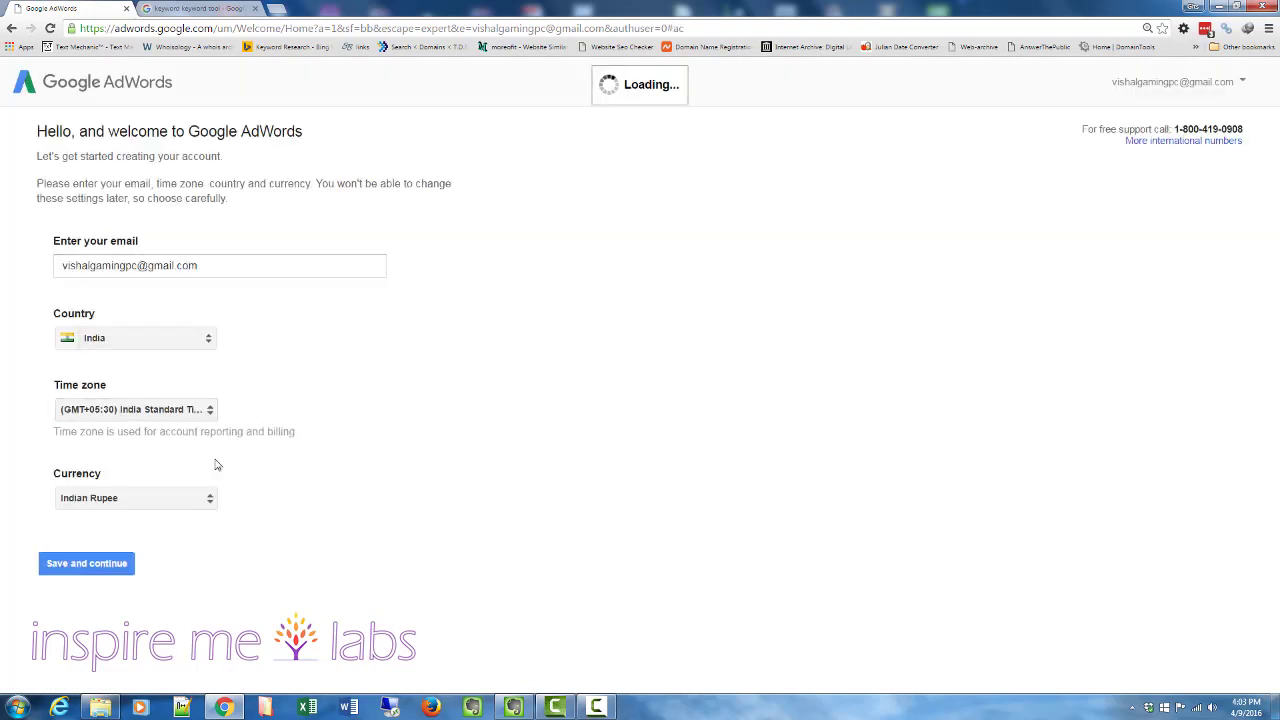
{"action": "left_click", "coordinate": [77, 565]}
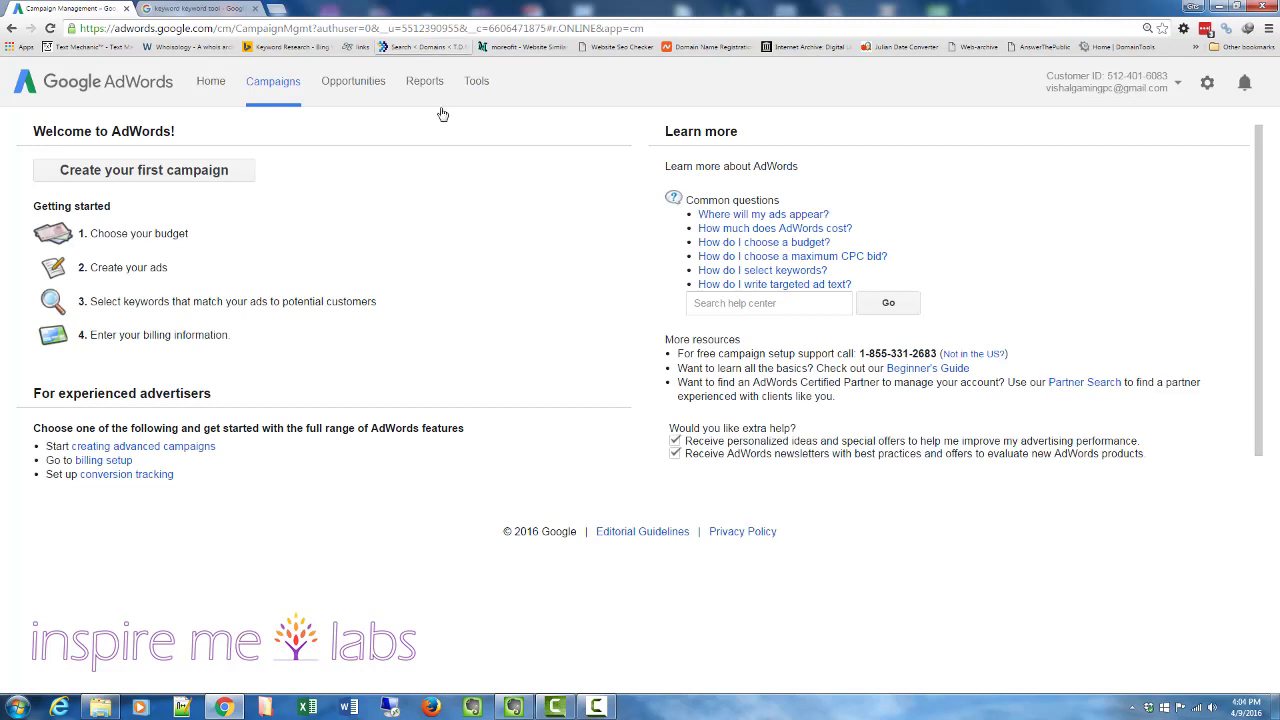
- Open the Keyword Planner from the AdWords tools
{"action": "left_click", "coordinate": [475, 86]}
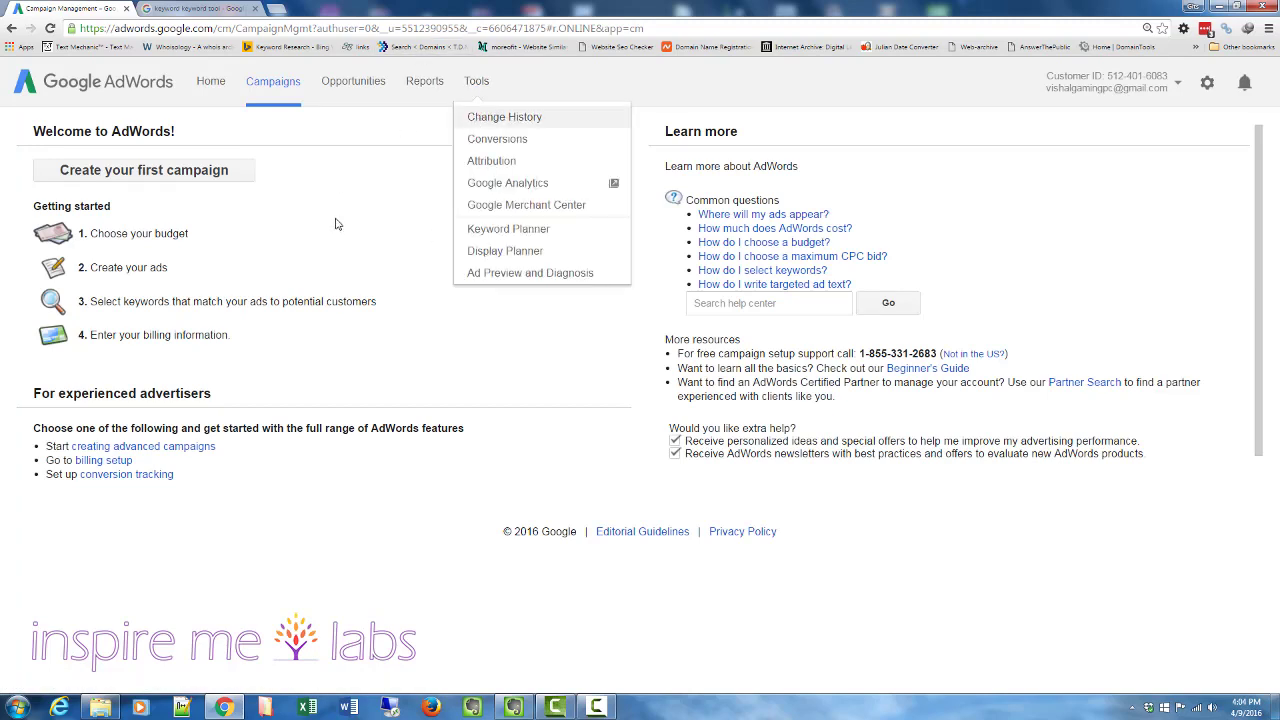
{"action": "left_click", "coordinate": [479, 232]}
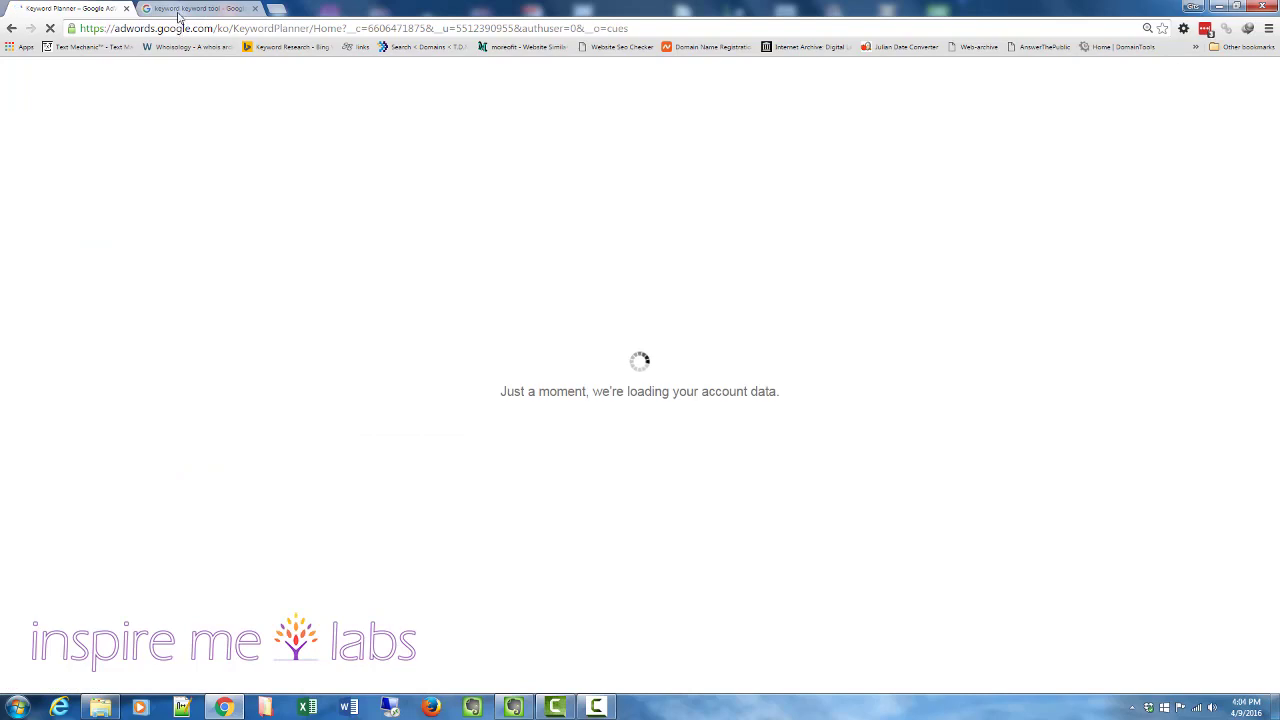
{"action": "left_click", "coordinate": [232, 9]}
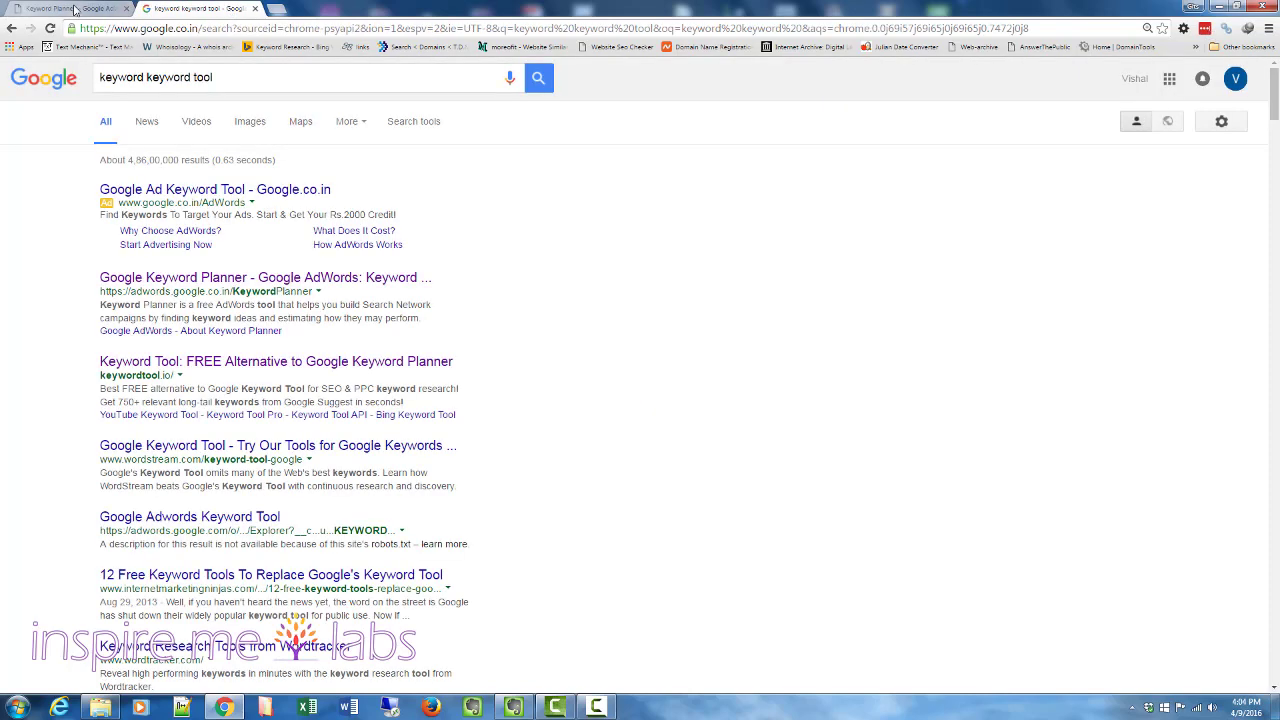
{"action": "left_click", "coordinate": [38, 10]}
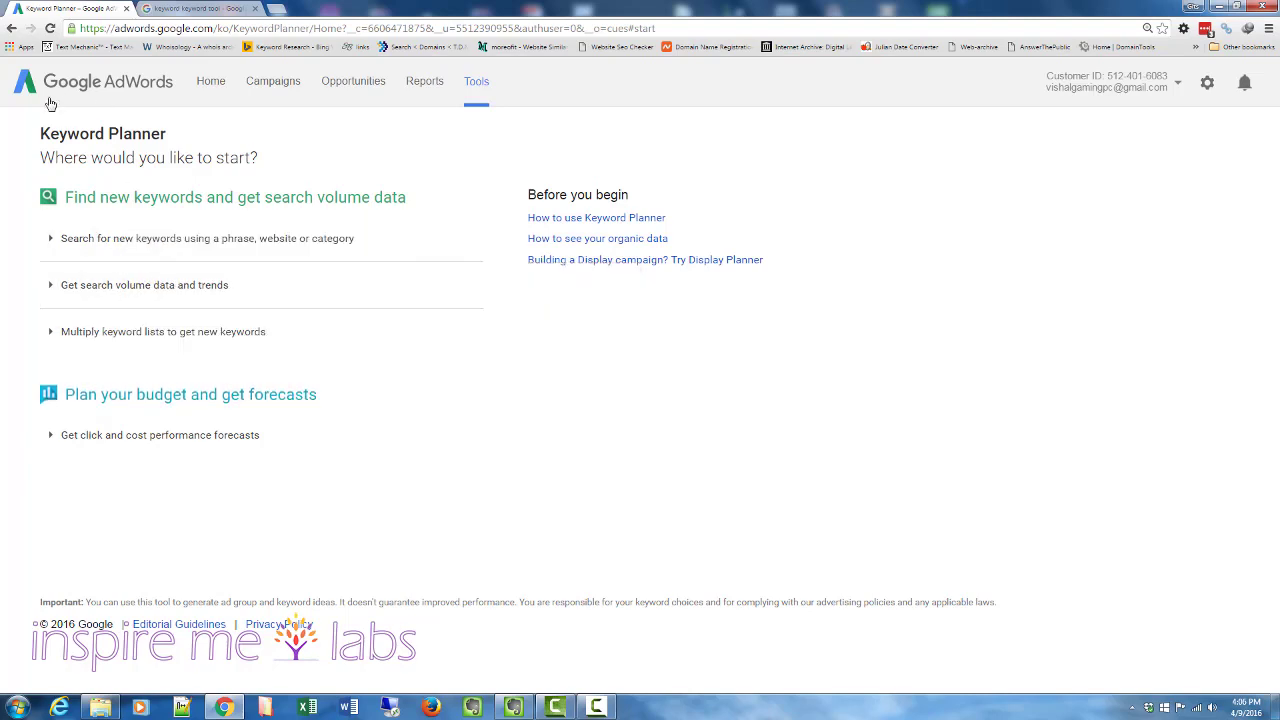
- Start a search for new keywords and enter "pole dance classes" as the product or service
{"action": "left_click", "coordinate": [135, 245]}
{"action": "left_click", "coordinate": [160, 336]}
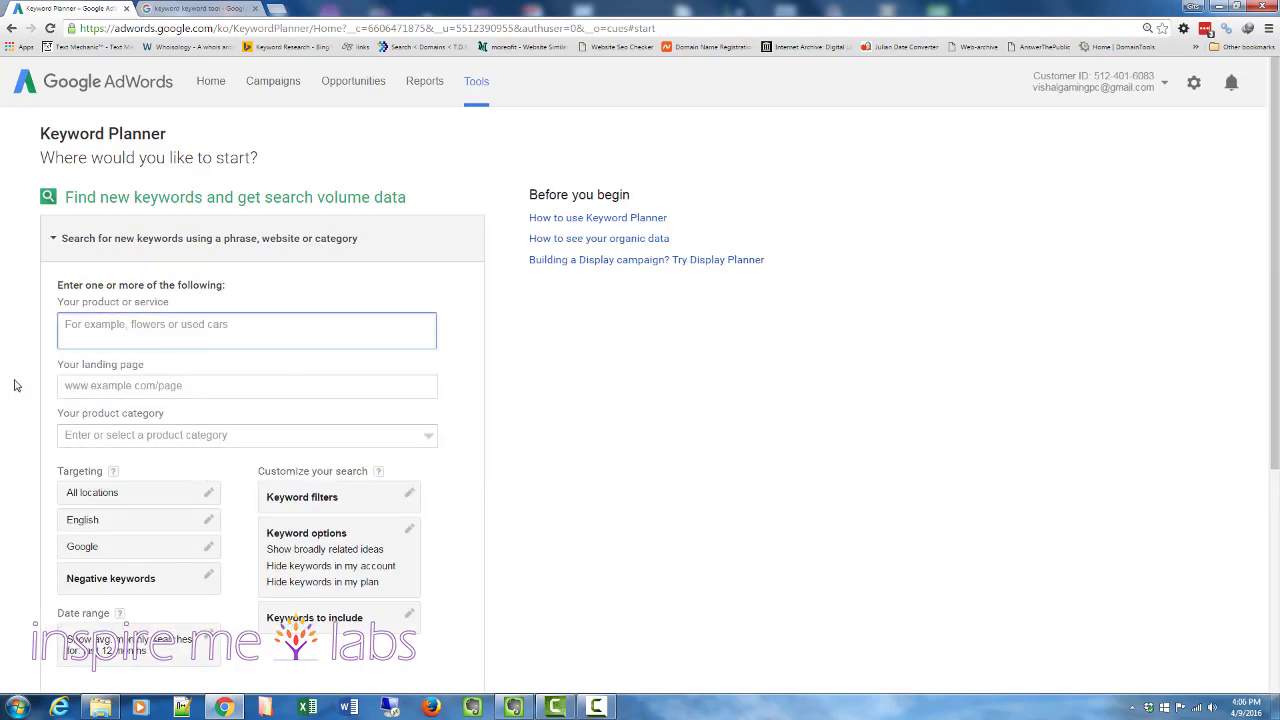
{"action": "type", "text": "p"}
{"action": "key", "text": "BackSpace"}
{"action": "type", "text": "pole"}
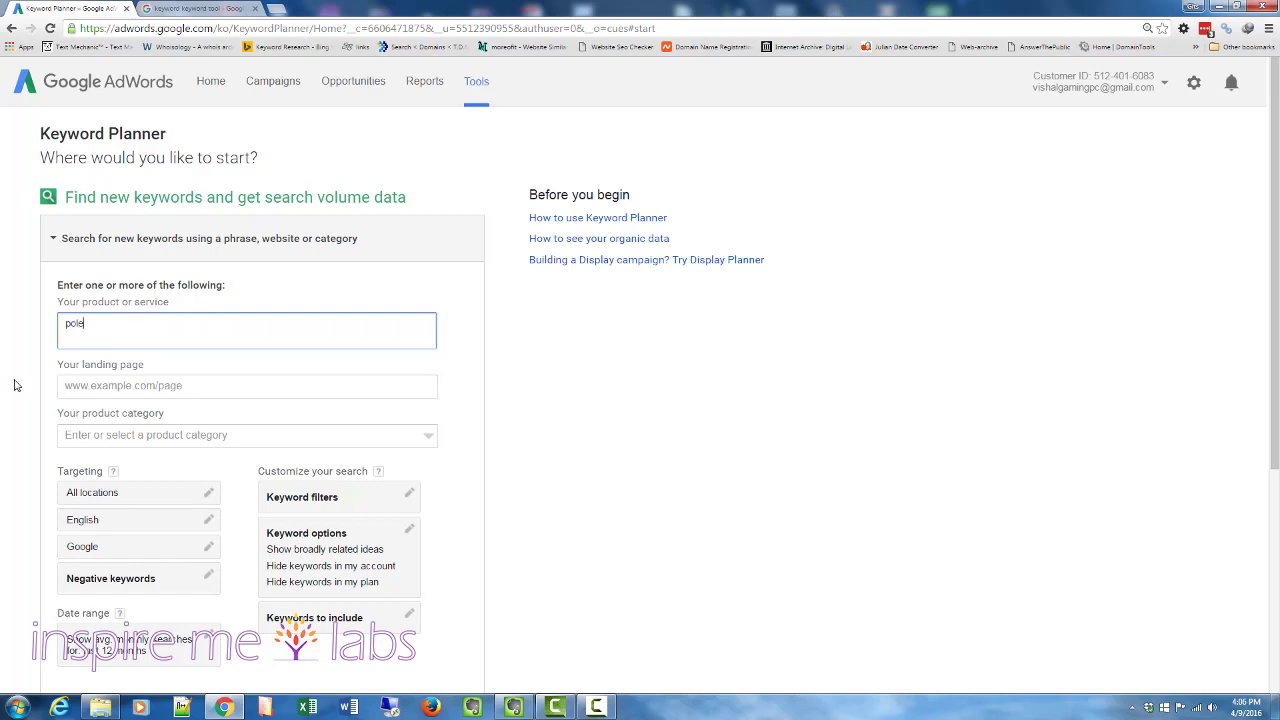
{"action": "type", "text": " dance cla"}
{"action": "key", "text": "BackSpace"}
{"action": "type", "text": "lasses"}
{"action": "left_click", "coordinate": [80, 385]}
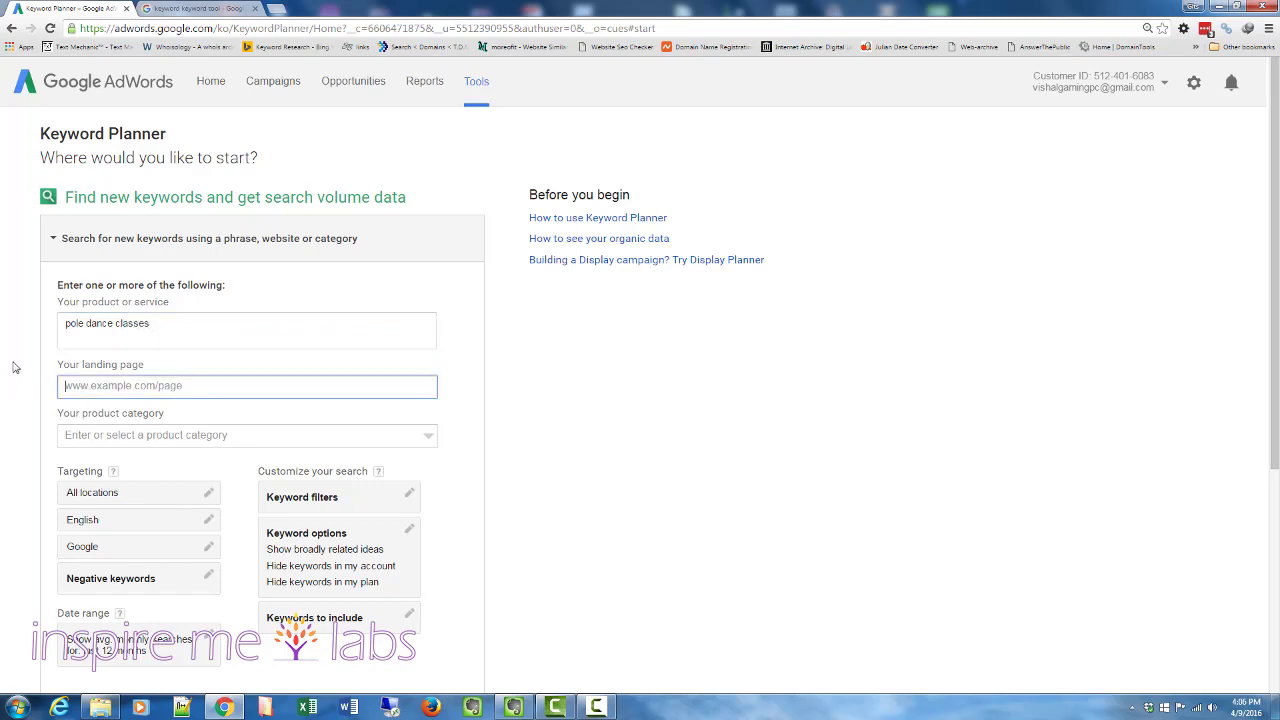
{"action": "scroll", "coordinate": [16, 368], "scroll_direction": "down", "scroll_amount": 1}
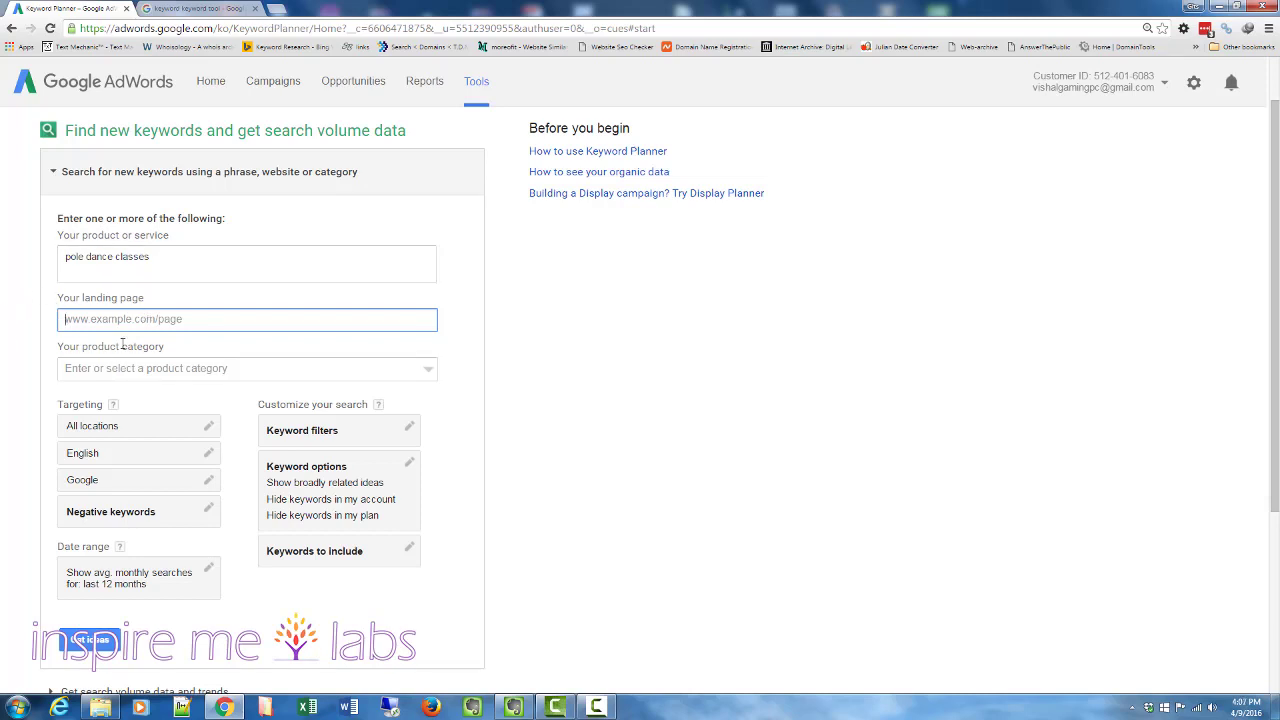
{"action": "left_click_drag", "start_coordinate": [200, 255], "coordinate": [46, 242]}
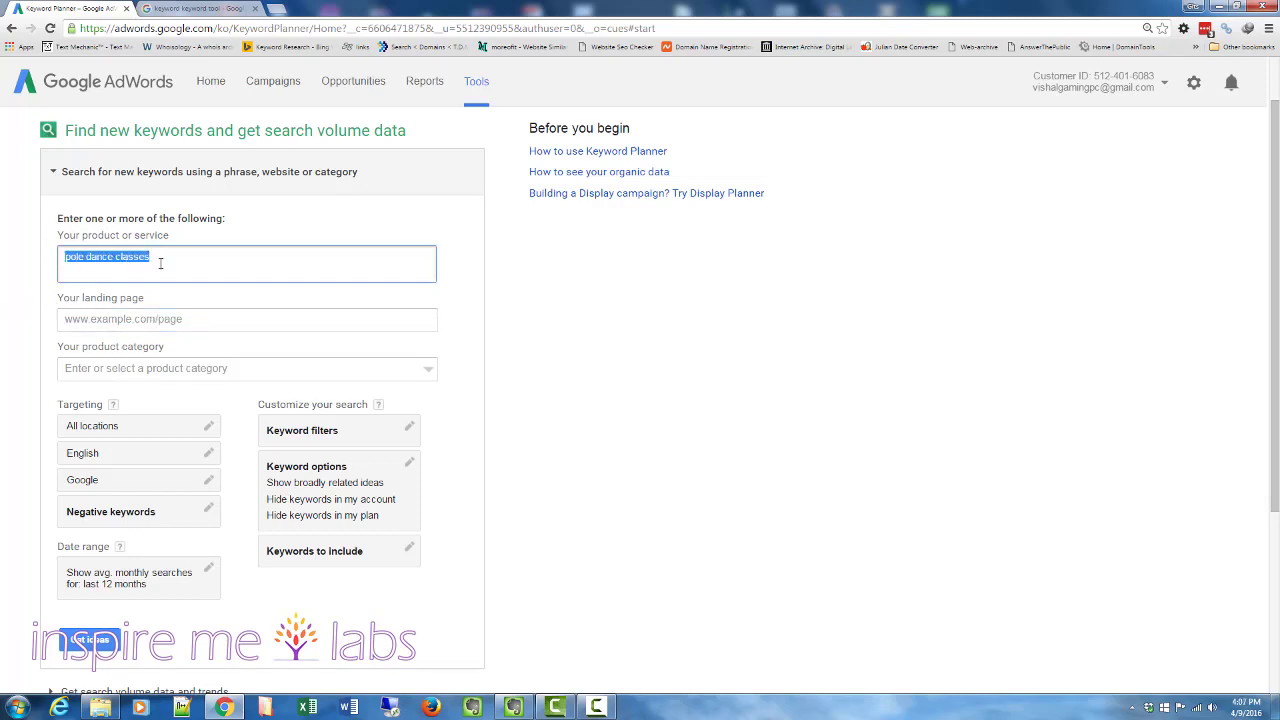
{"action": "left_click", "coordinate": [210, 265]}
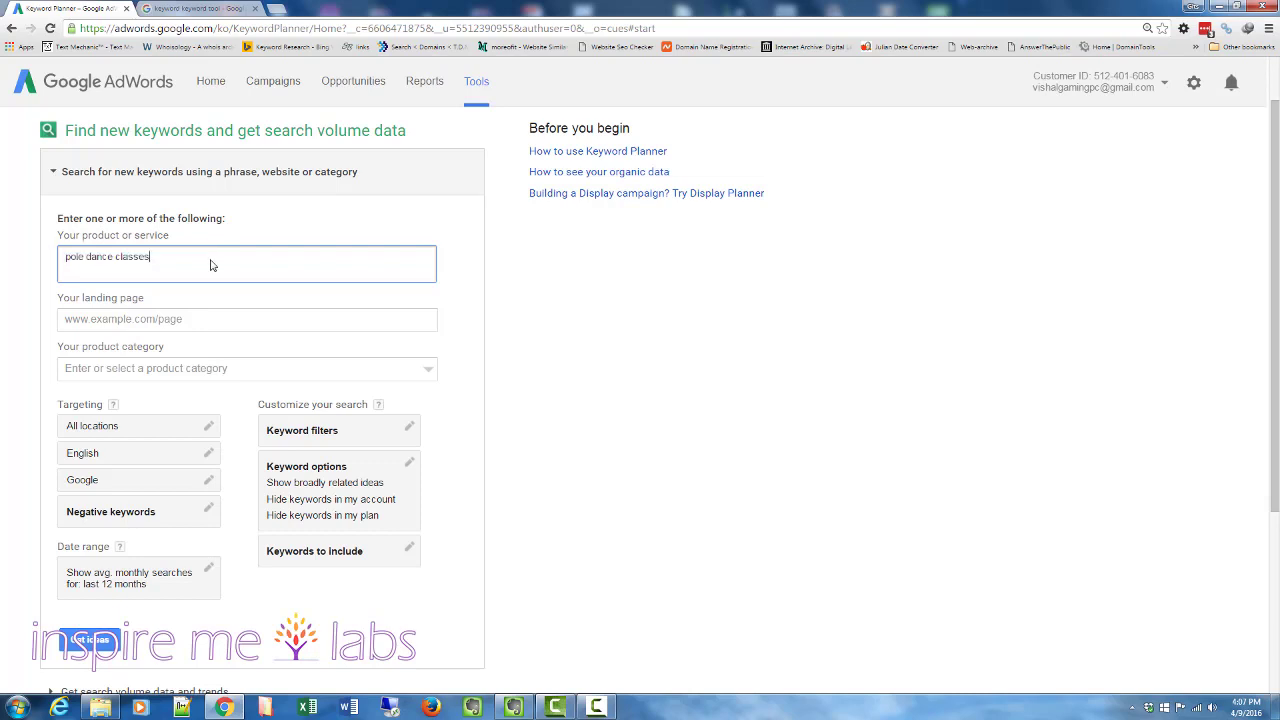
{"action": "key", "text": "Return"}
{"action": "left_click_drag", "start_coordinate": [172, 263], "coordinate": [1, 233]}
{"action": "left_click", "coordinate": [181, 271]}
{"action": "scroll", "coordinate": [148, 315], "scroll_direction": "down", "scroll_amount": 2}
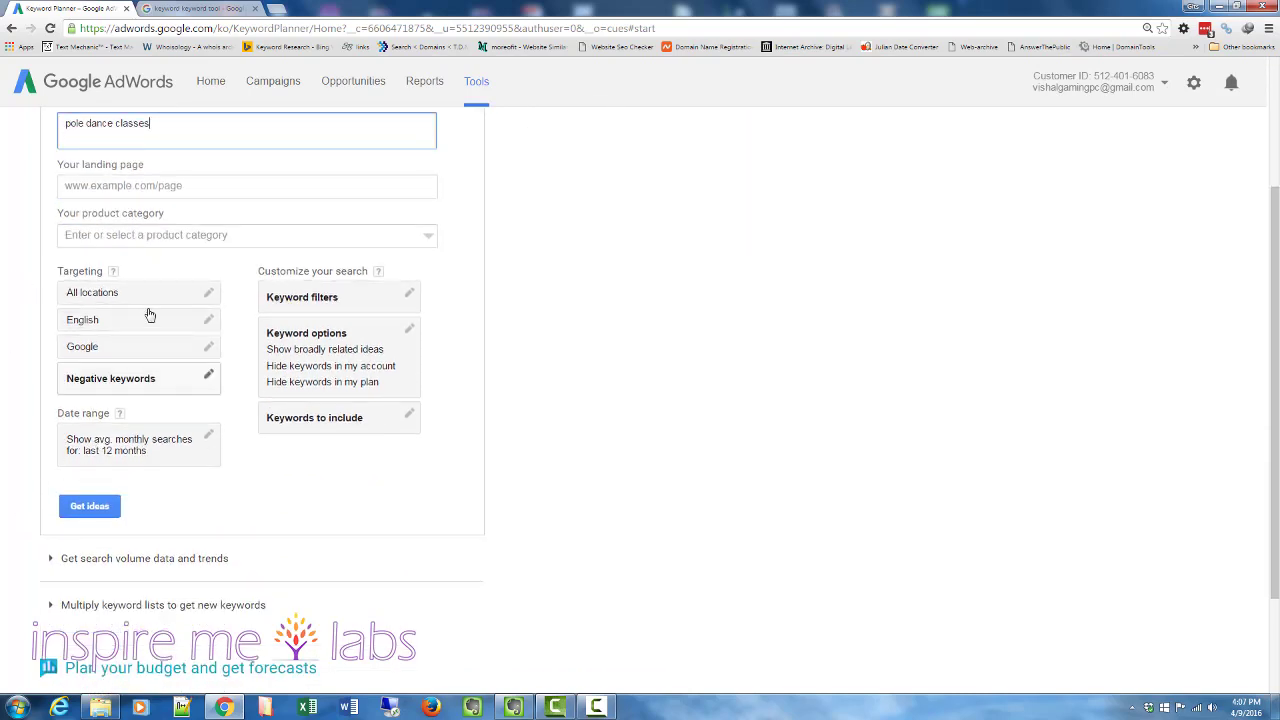
- Change the location targeting from all locations to United States and save
{"action": "left_click", "coordinate": [208, 292]}
{"action": "left_click", "coordinate": [149, 346]}
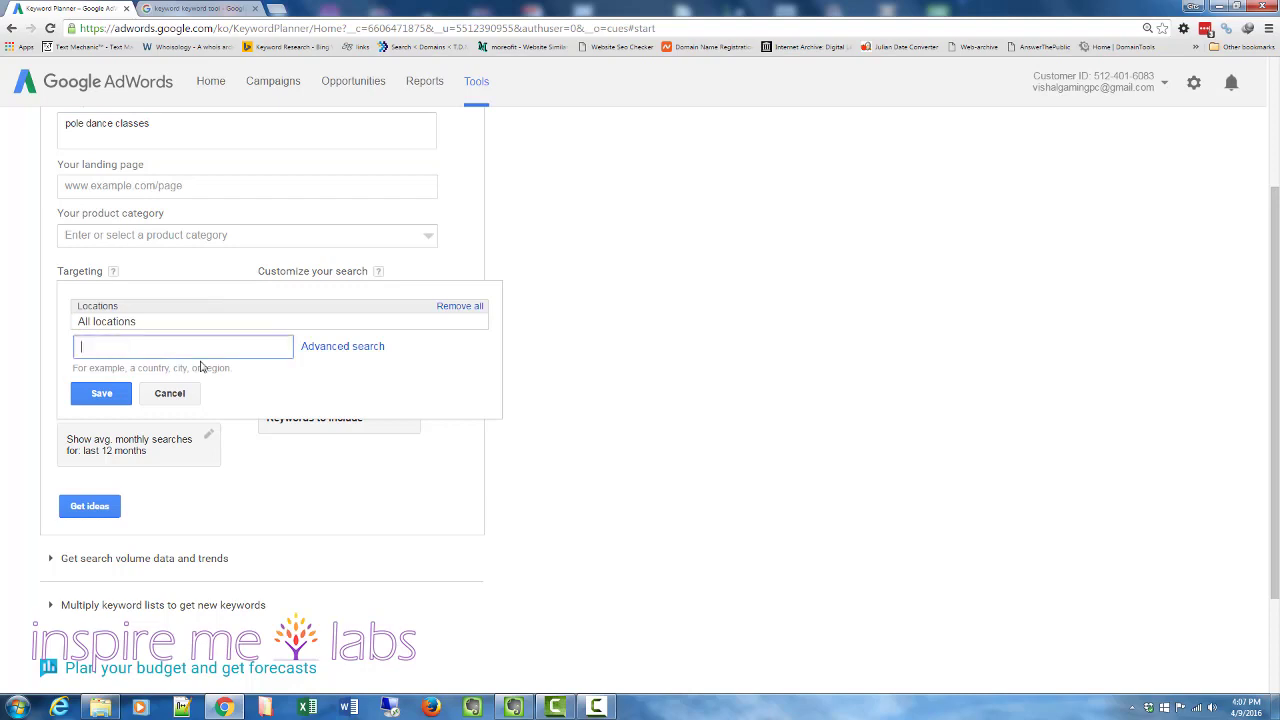
{"action": "type", "text": "india"}
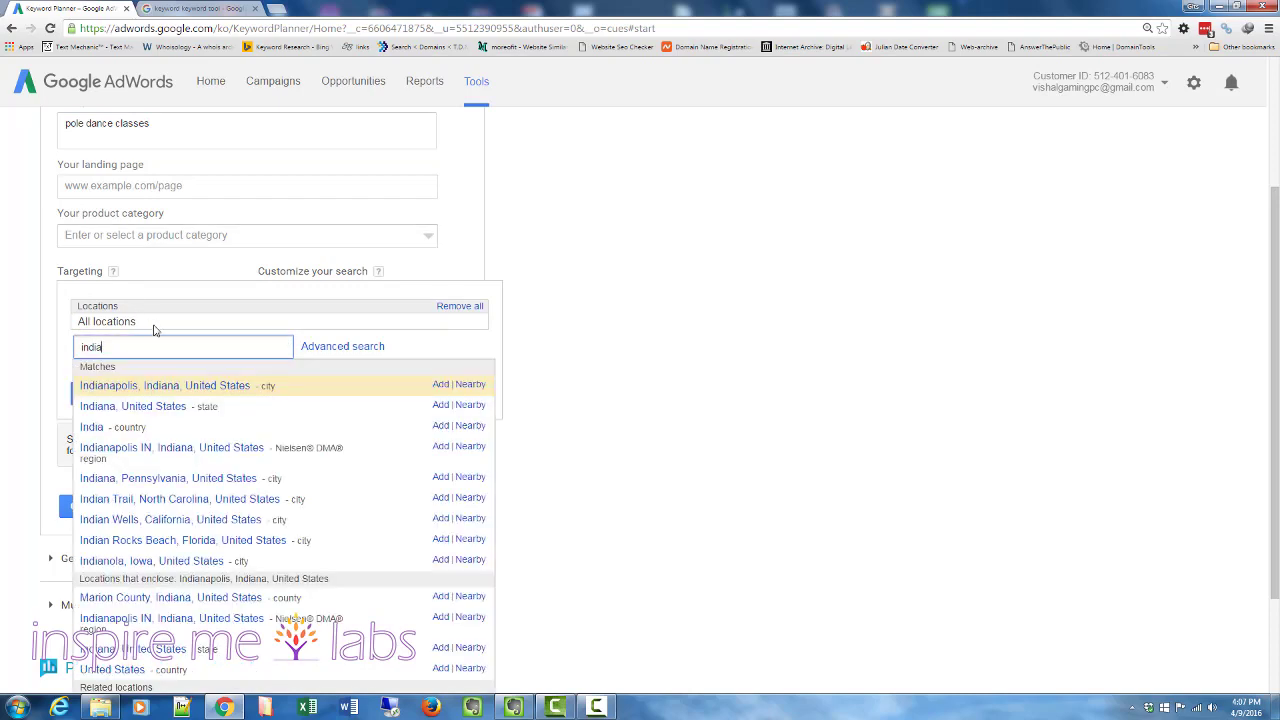
{"action": "left_click_drag", "start_coordinate": [139, 343], "coordinate": [44, 341]}
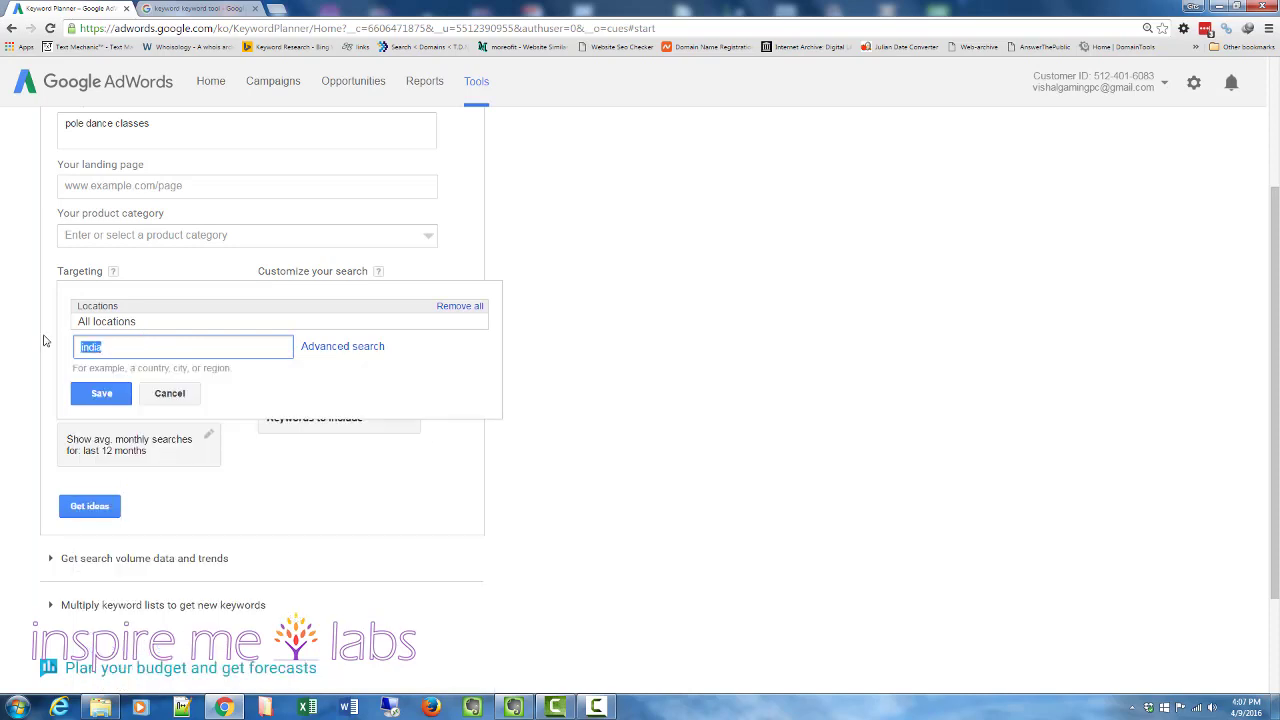
{"action": "type", "text": "united k"}
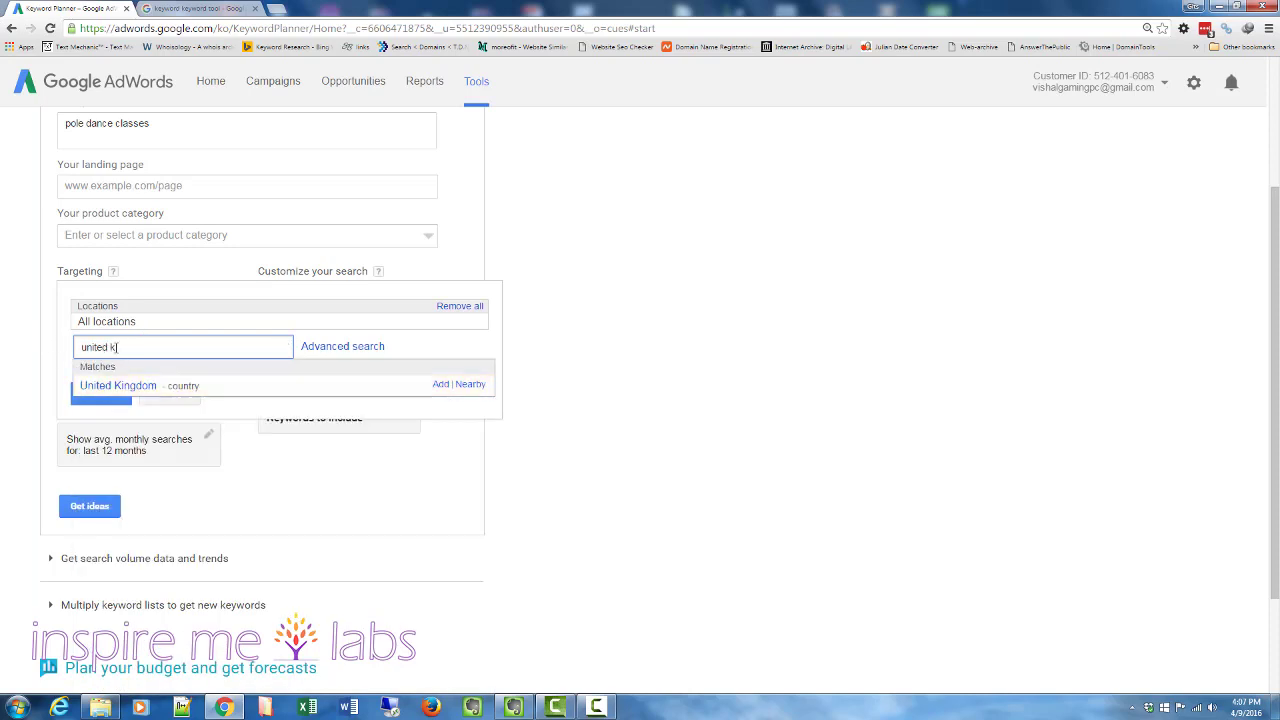
{"action": "left_click_drag", "start_coordinate": [117, 347], "coordinate": [40, 345]}
{"action": "type", "text": "unite"}
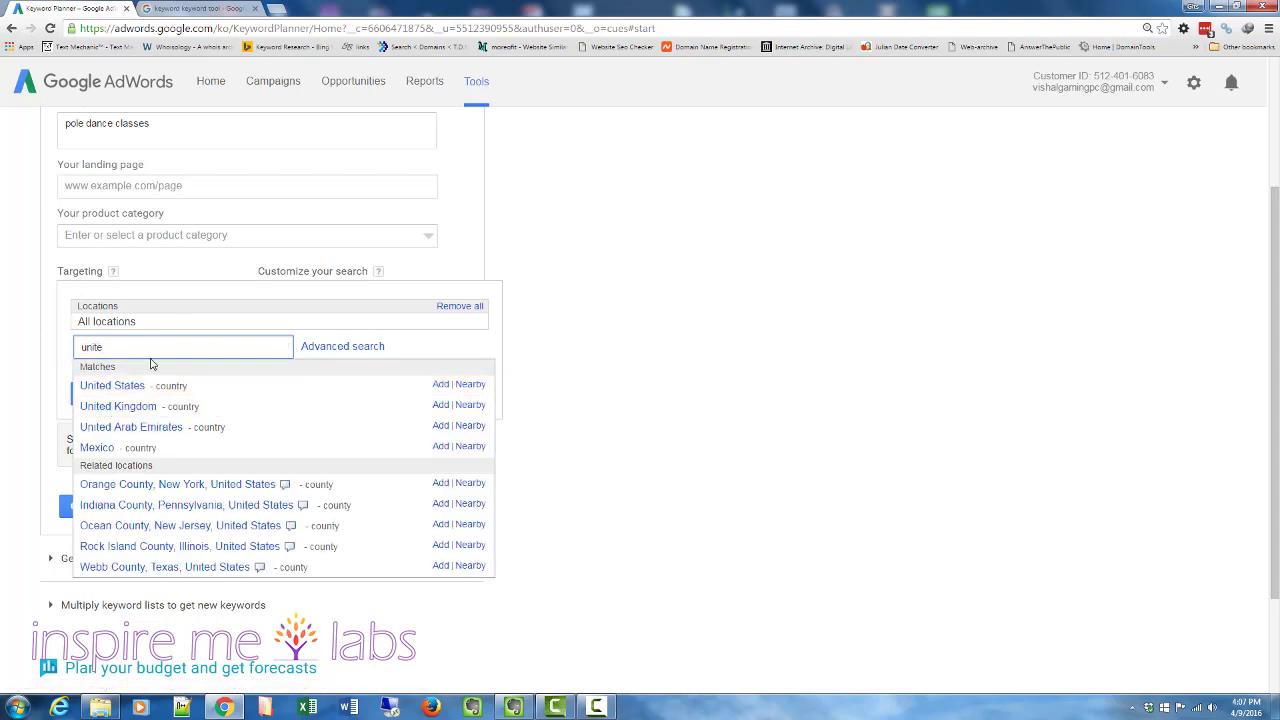
{"action": "type", "text": "d sta"}
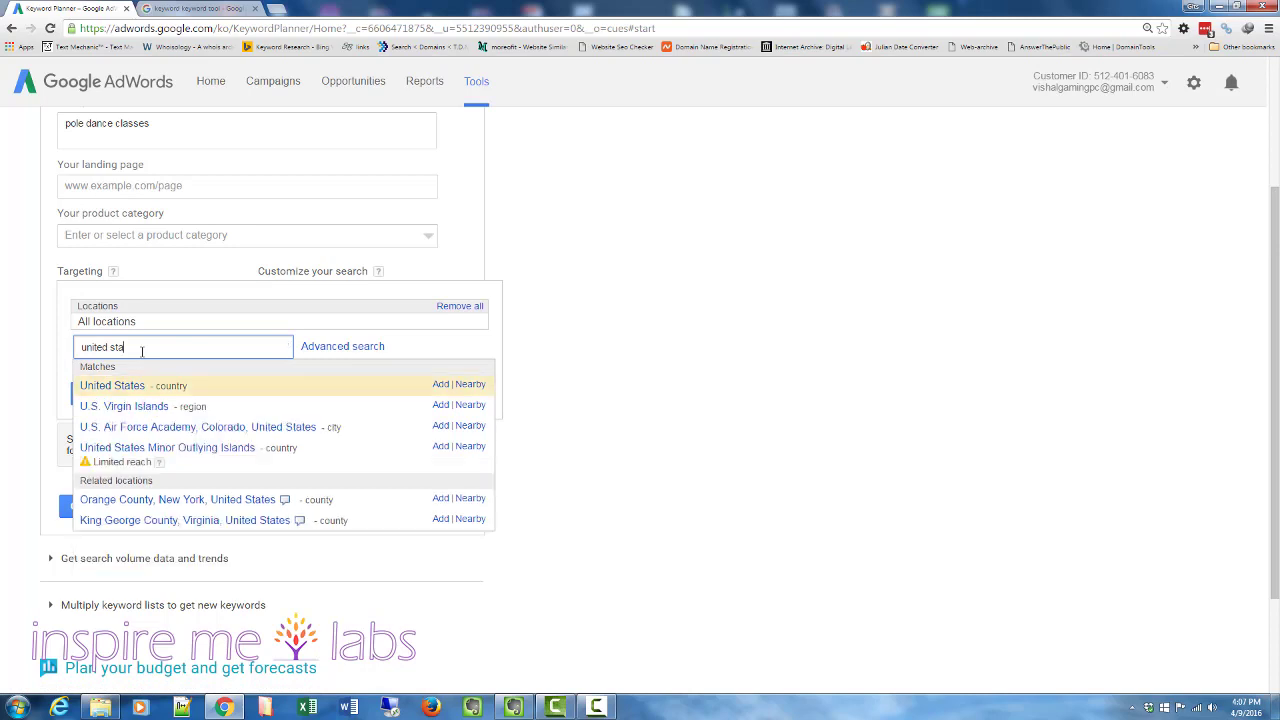
{"action": "left_click", "coordinate": [112, 386]}
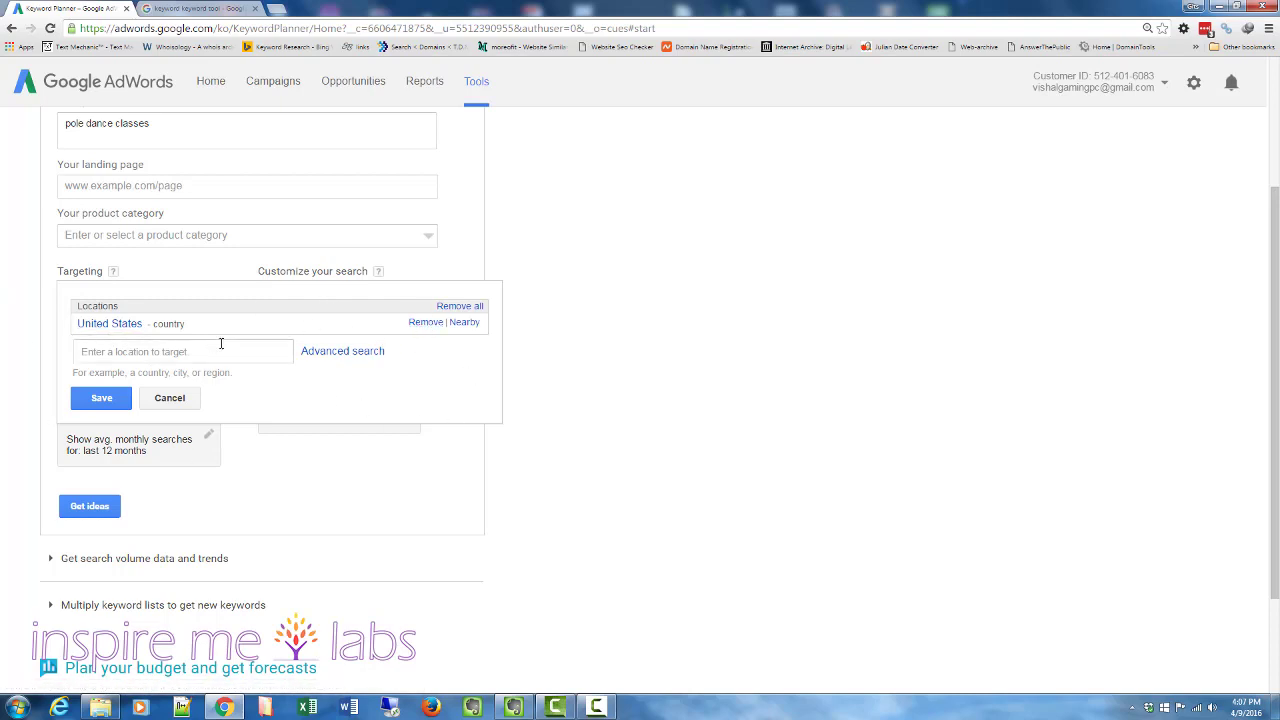
{"action": "left_click", "coordinate": [100, 400]}
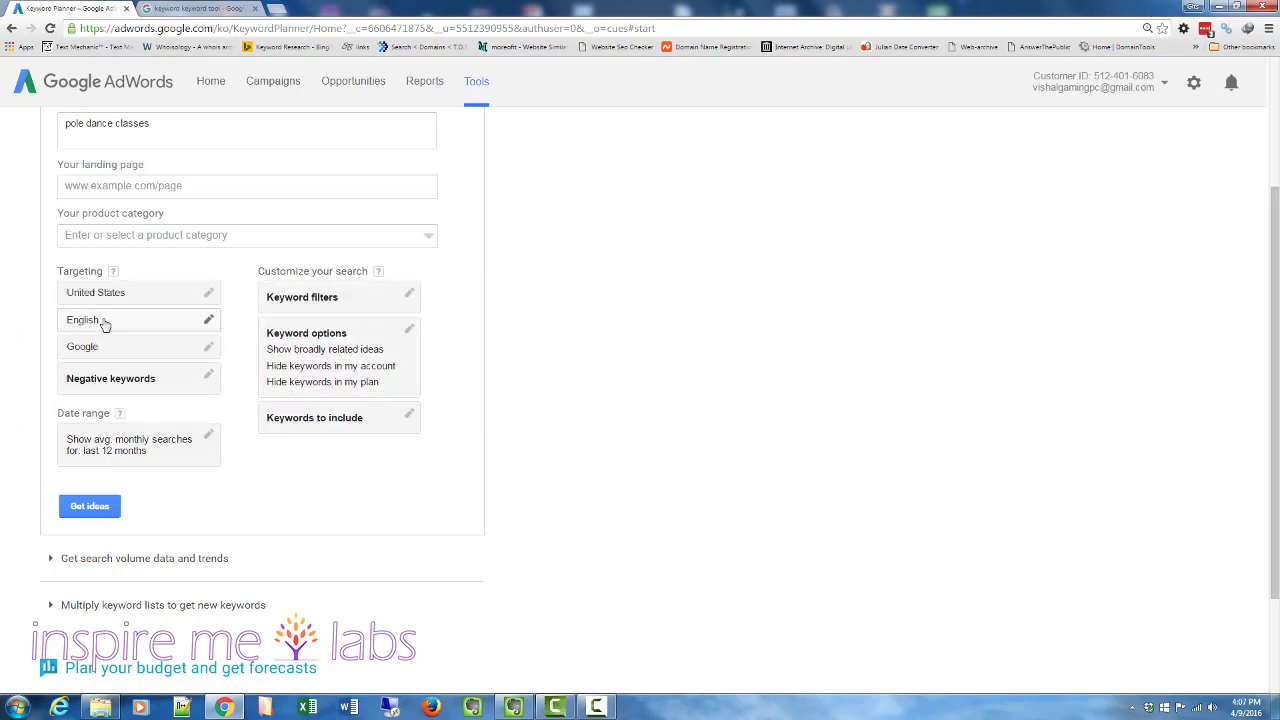
- Inspect the search network targeting options without changing them
{"action": "left_click", "coordinate": [207, 346]}
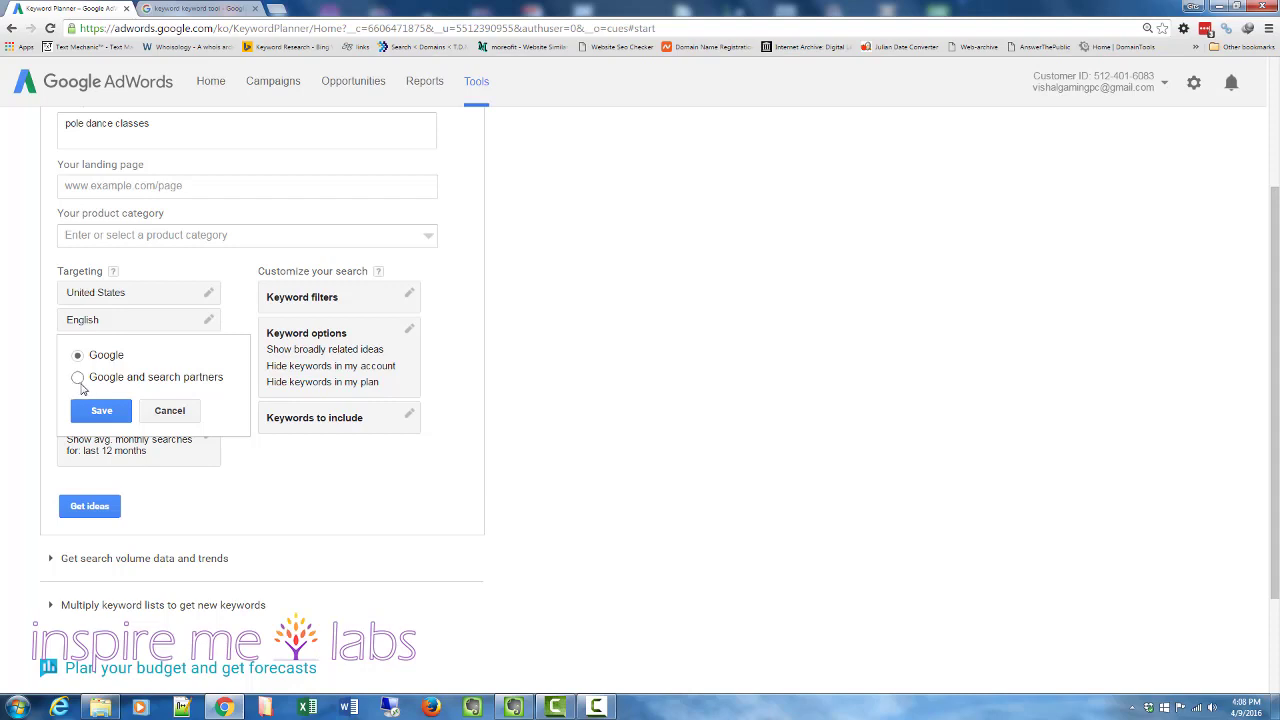
{"action": "left_click", "coordinate": [167, 410]}
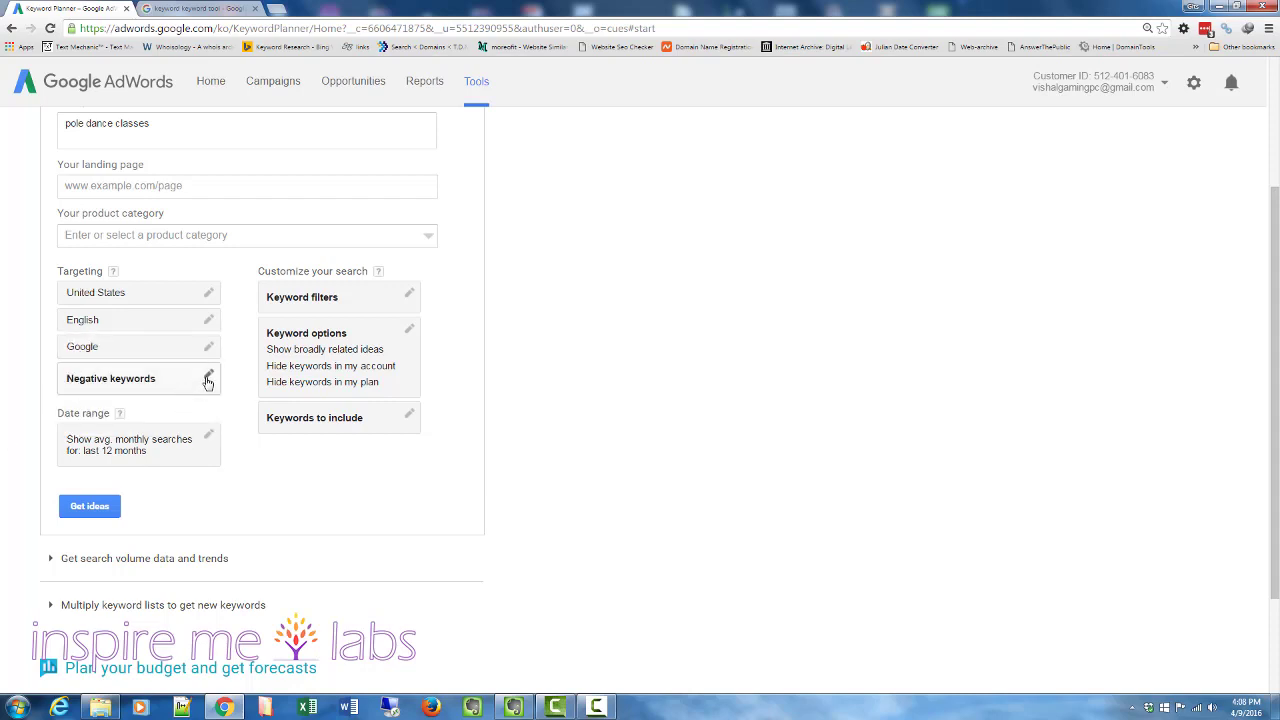
- Add "free" as a negative keyword and save it
{"action": "left_click", "coordinate": [208, 378]}
{"action": "left_click", "coordinate": [258, 397]}
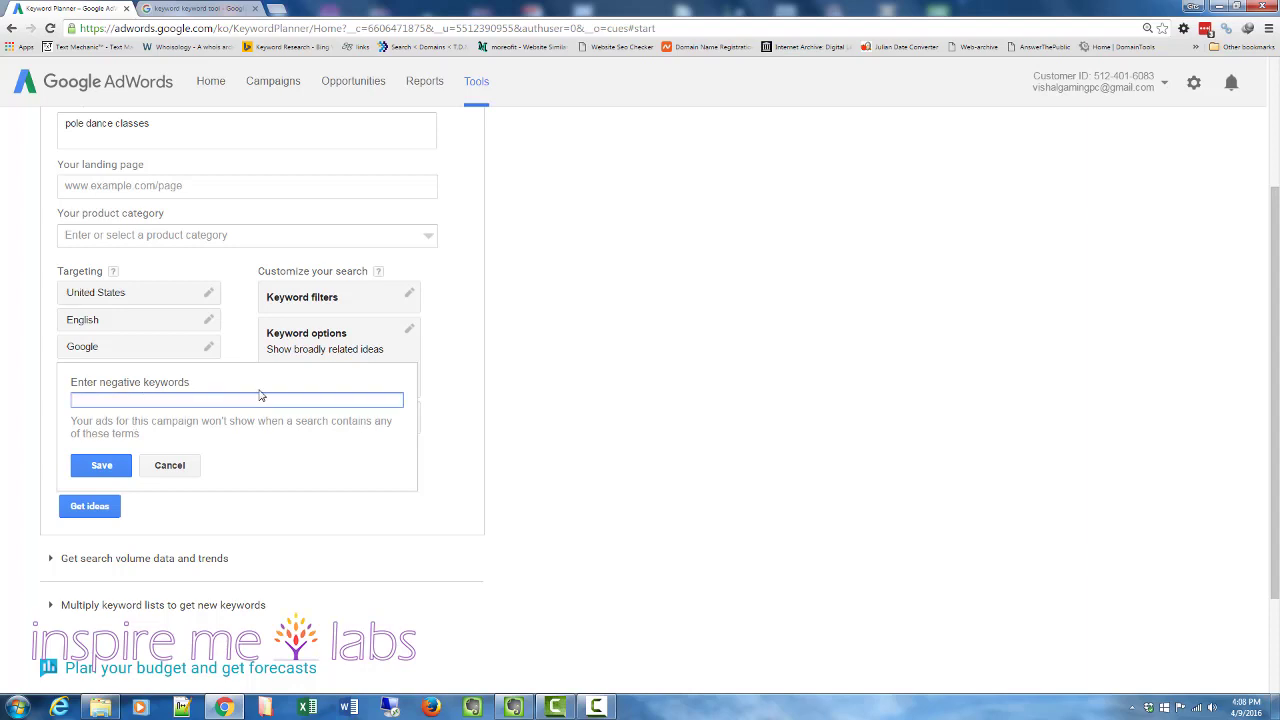
{"action": "scroll", "coordinate": [12, 310], "scroll_direction": "up", "scroll_amount": 2}
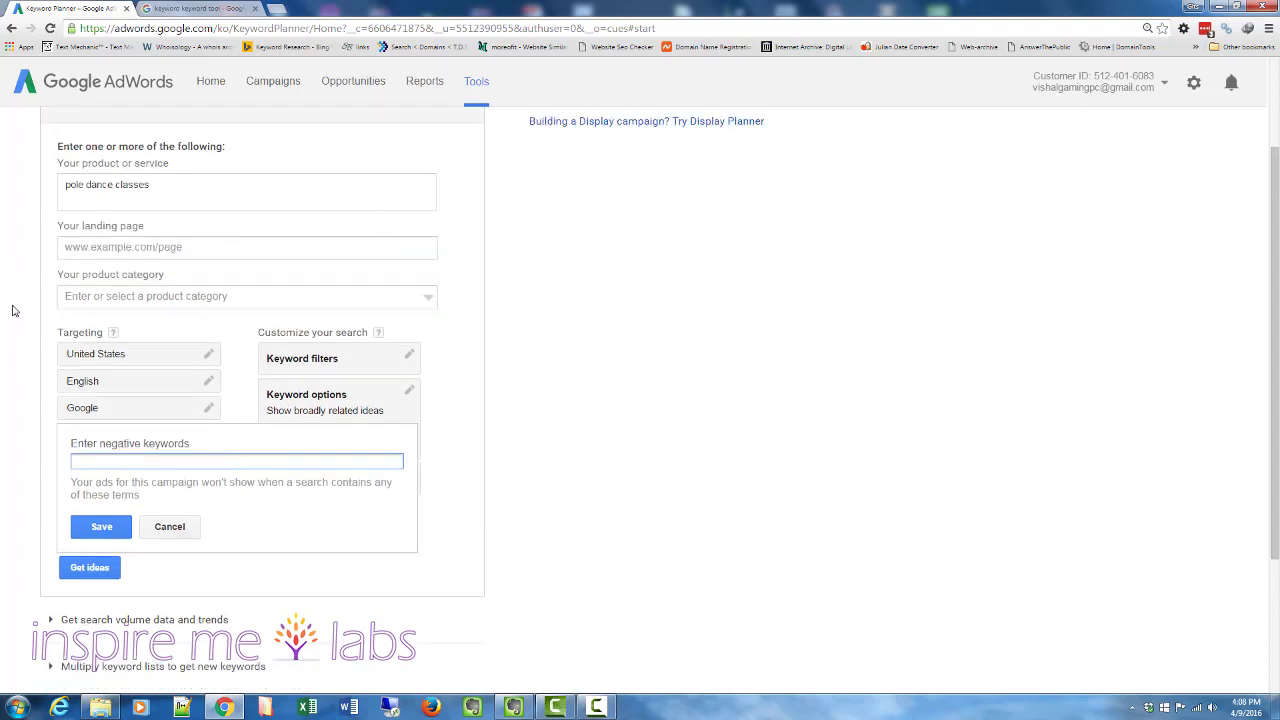
{"action": "scroll", "coordinate": [12, 310], "scroll_direction": "down", "scroll_amount": 1}
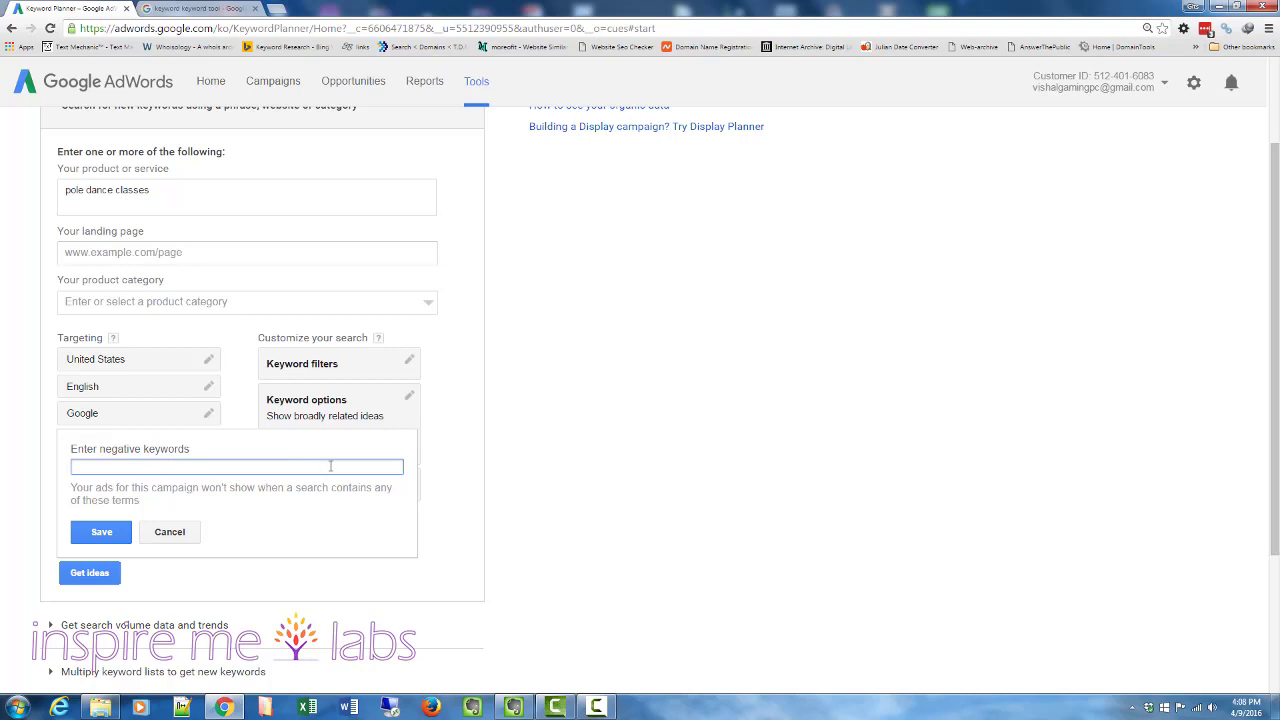
{"action": "type", "text": "free"}
{"action": "left_click", "coordinate": [101, 531]}
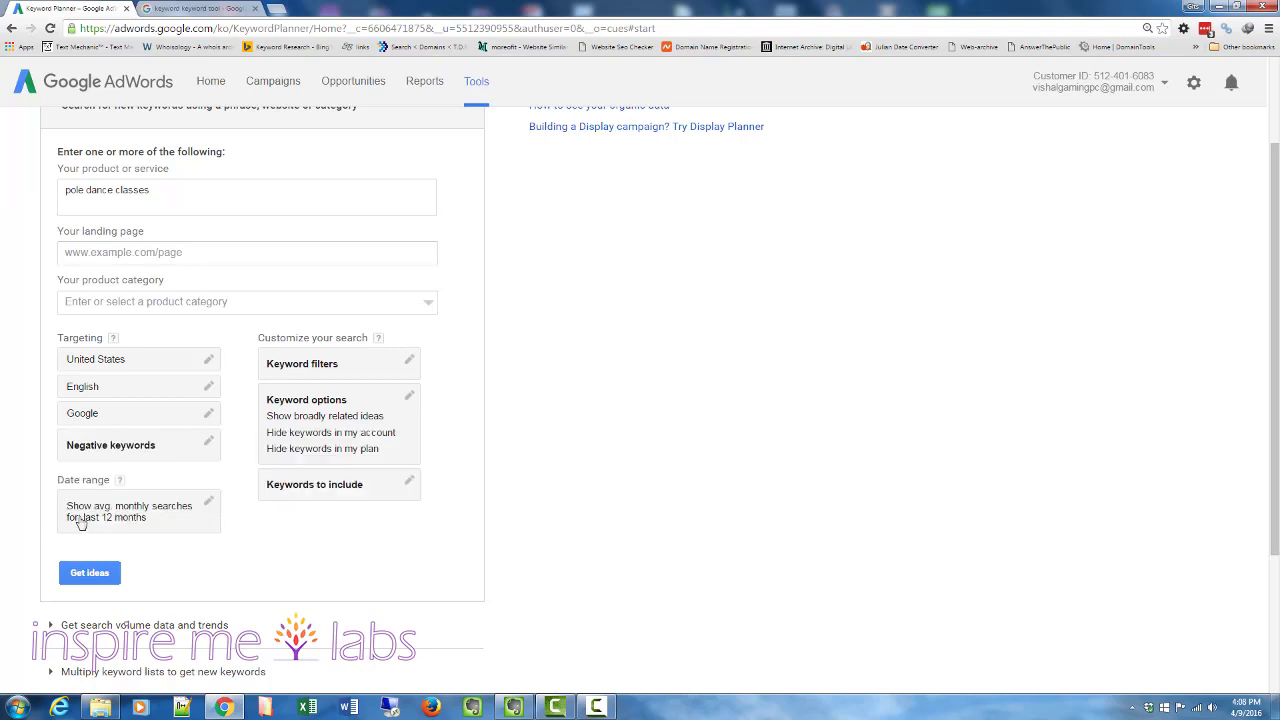
- Inspect the keyword filter options for monthly searches, suggested bid, impression share and competition without saving
{"action": "left_click", "coordinate": [408, 363]}
{"action": "left_click", "coordinate": [335, 394]}
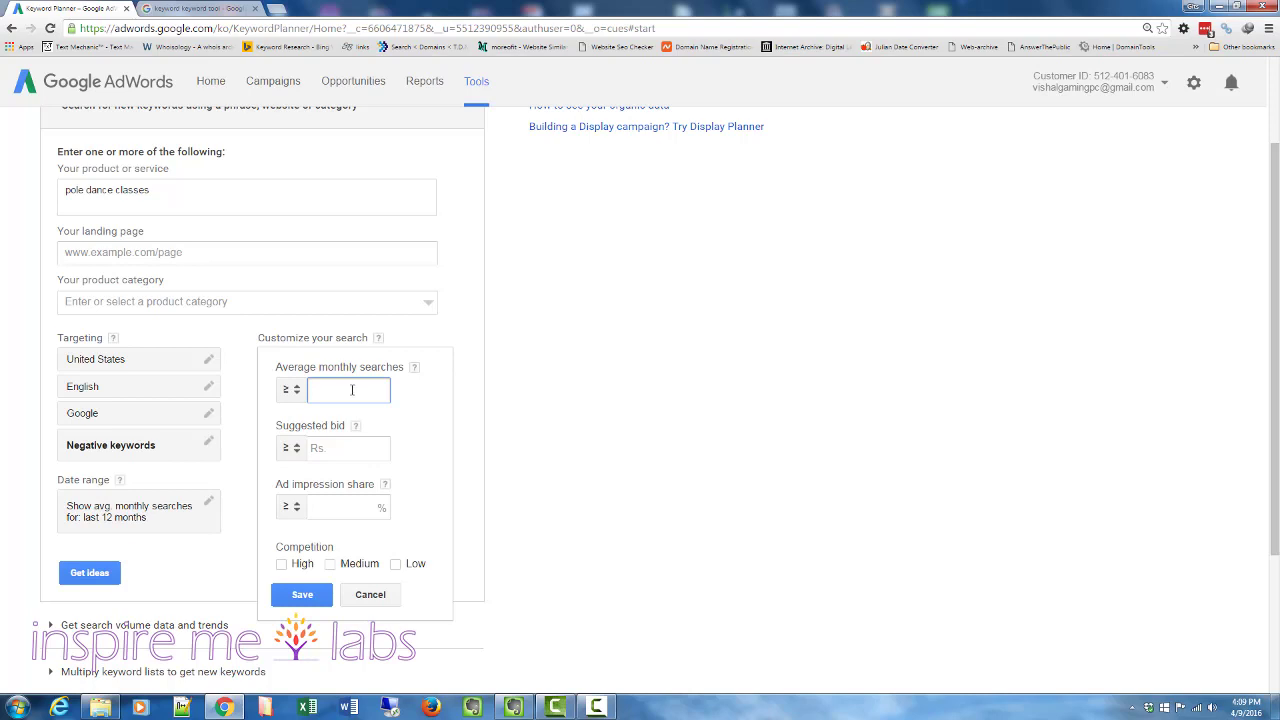
{"action": "left_click", "coordinate": [329, 448]}
{"action": "left_click", "coordinate": [316, 507]}
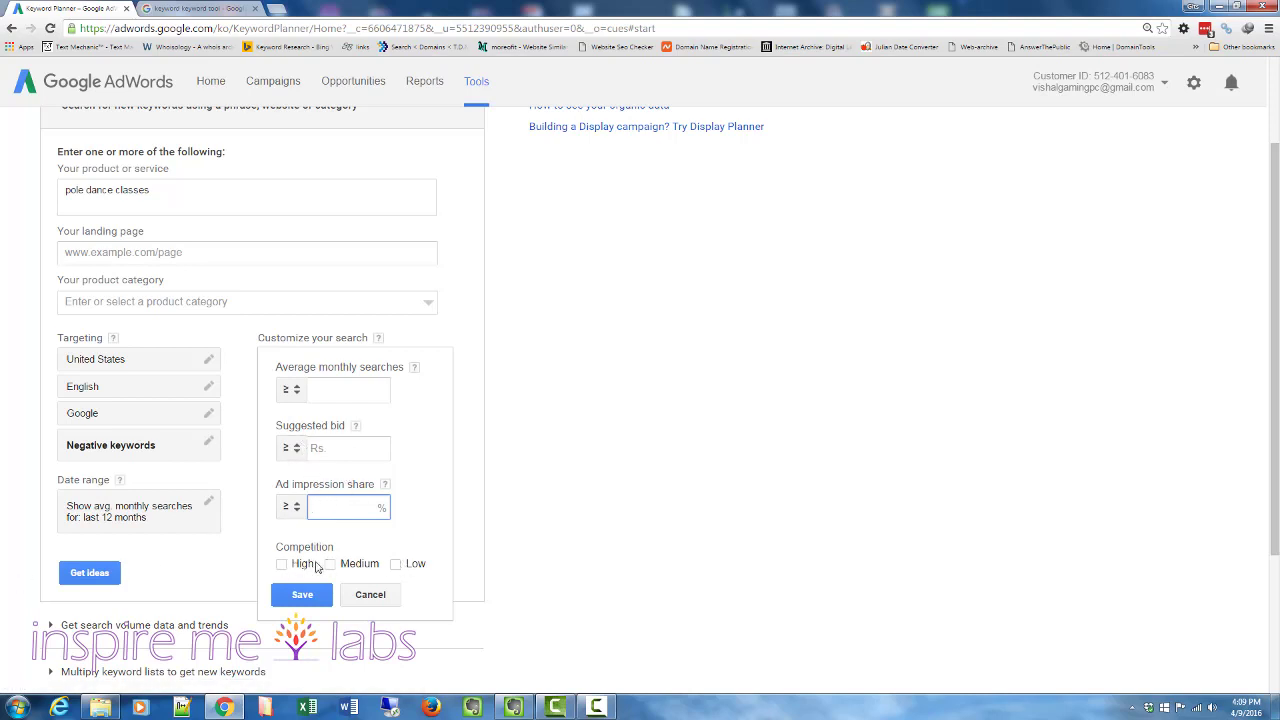
{"action": "left_click", "coordinate": [369, 598]}
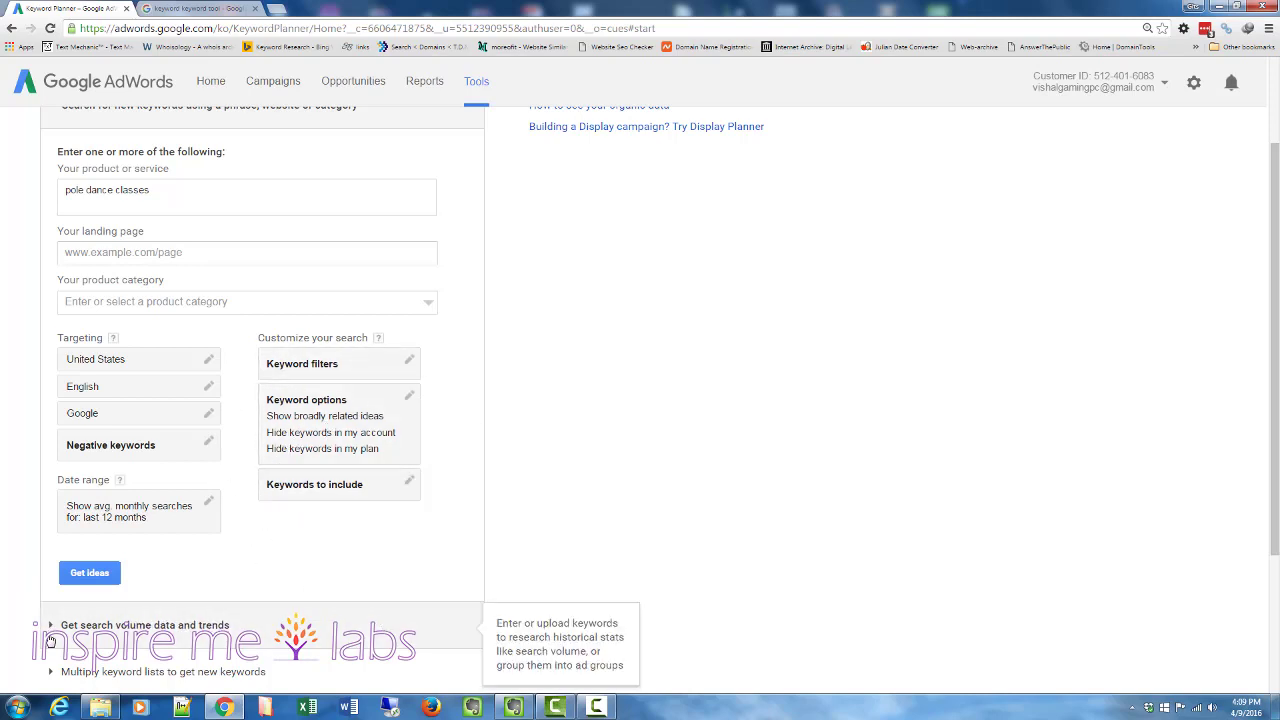
- Run the keyword idea search for pole dance classes with the current targeting
{"action": "scroll", "coordinate": [3, 475], "scroll_direction": "down", "scroll_amount": 2}
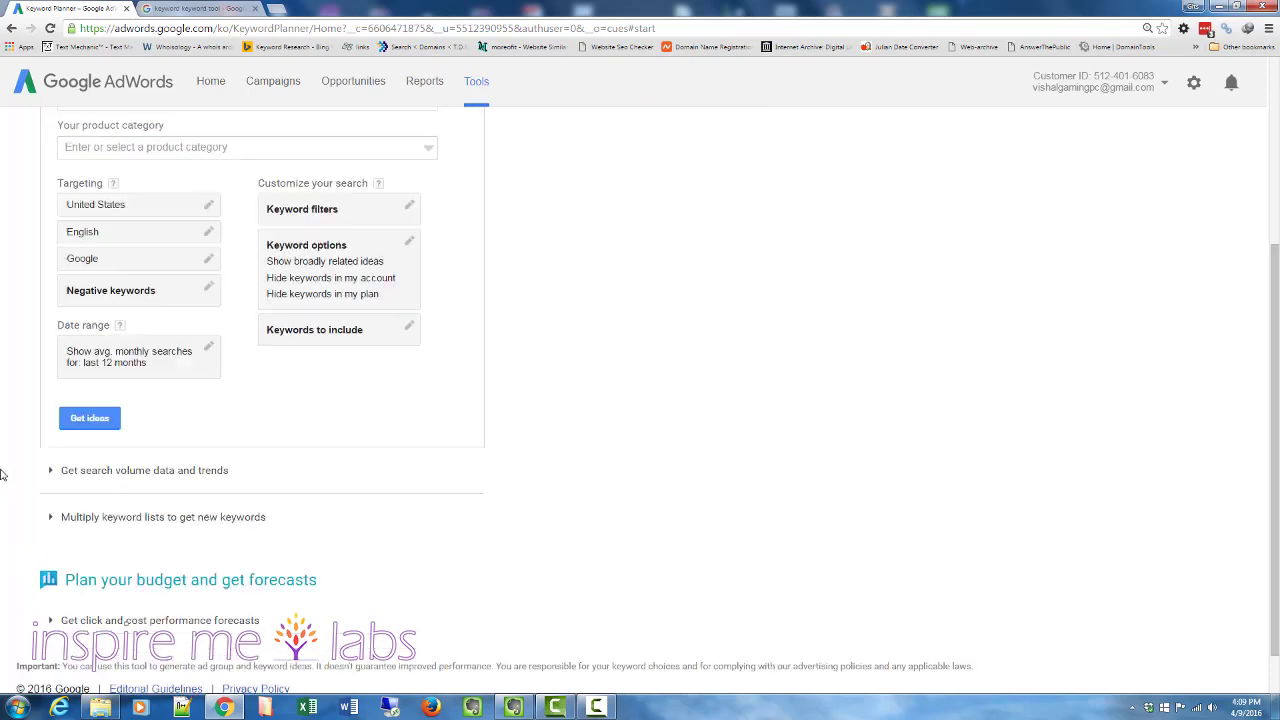
{"action": "scroll", "coordinate": [3, 475], "scroll_direction": "up", "scroll_amount": 4}
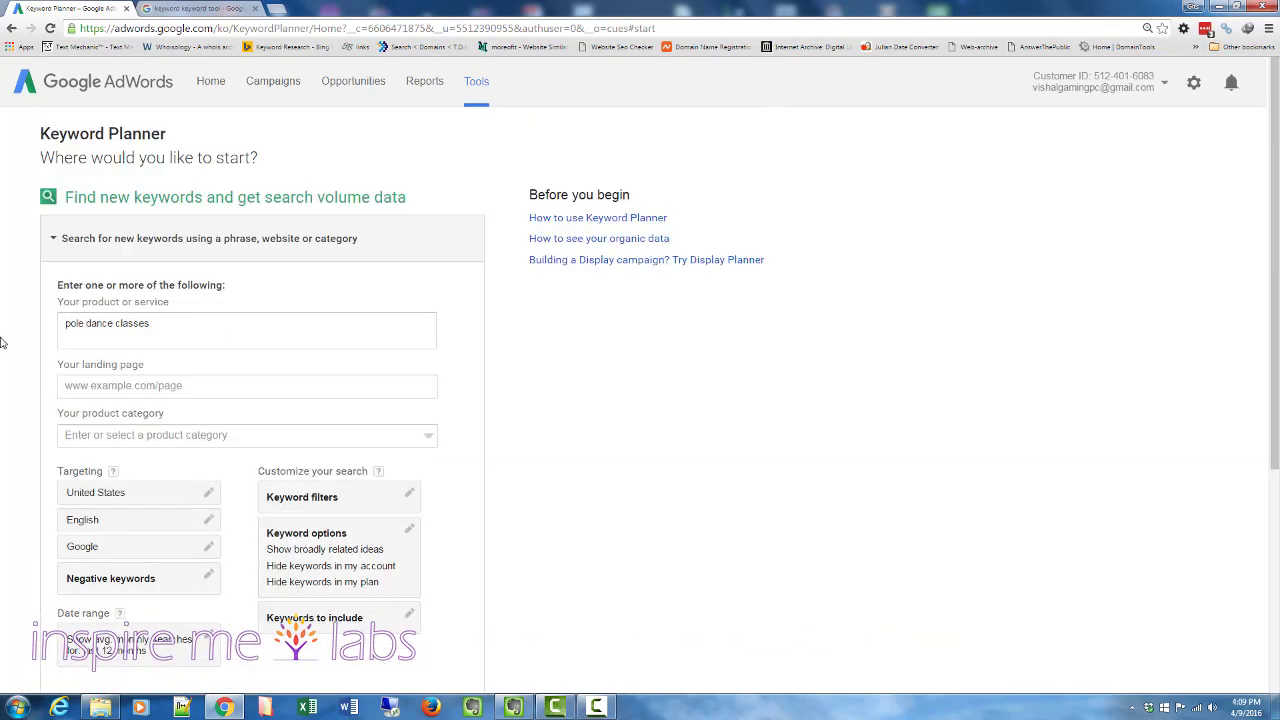
{"action": "scroll", "coordinate": [3, 343], "scroll_direction": "down", "scroll_amount": 2}
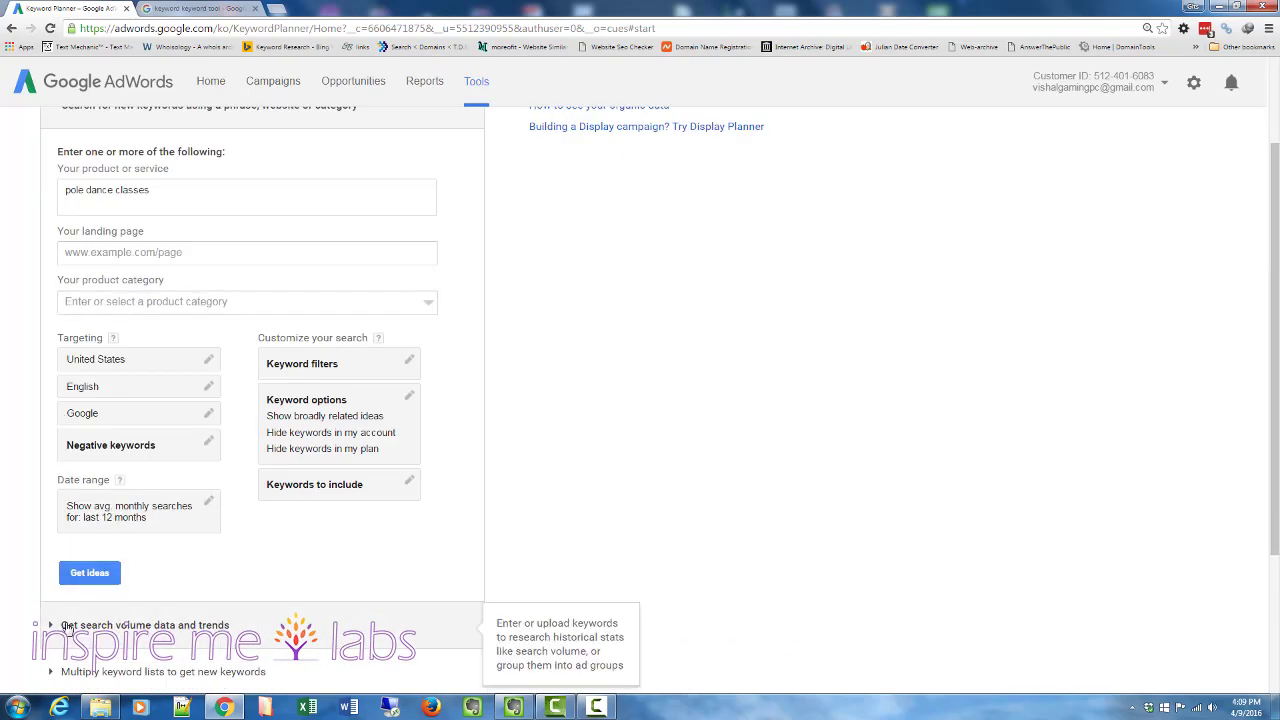
{"action": "left_click", "coordinate": [98, 573]}
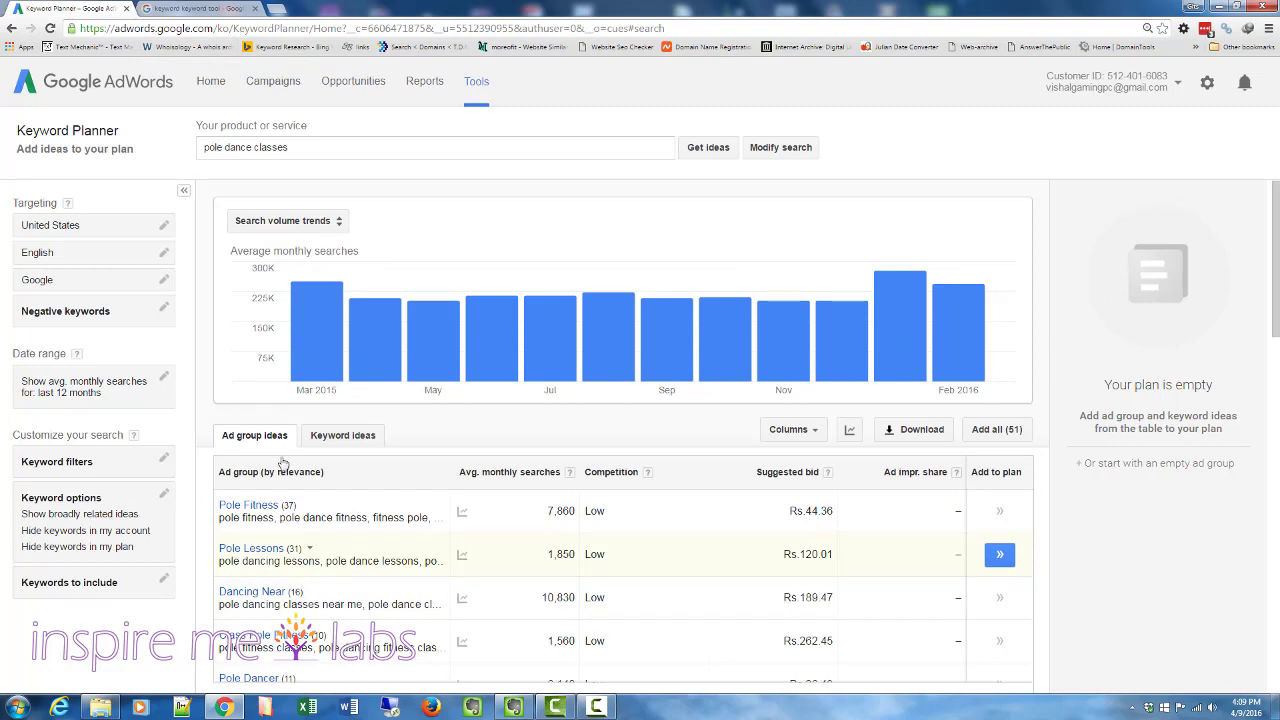
- Review the average monthly searches chart and the ad group ideas table
{"action": "mouse_move", "coordinate": [308, 338]}
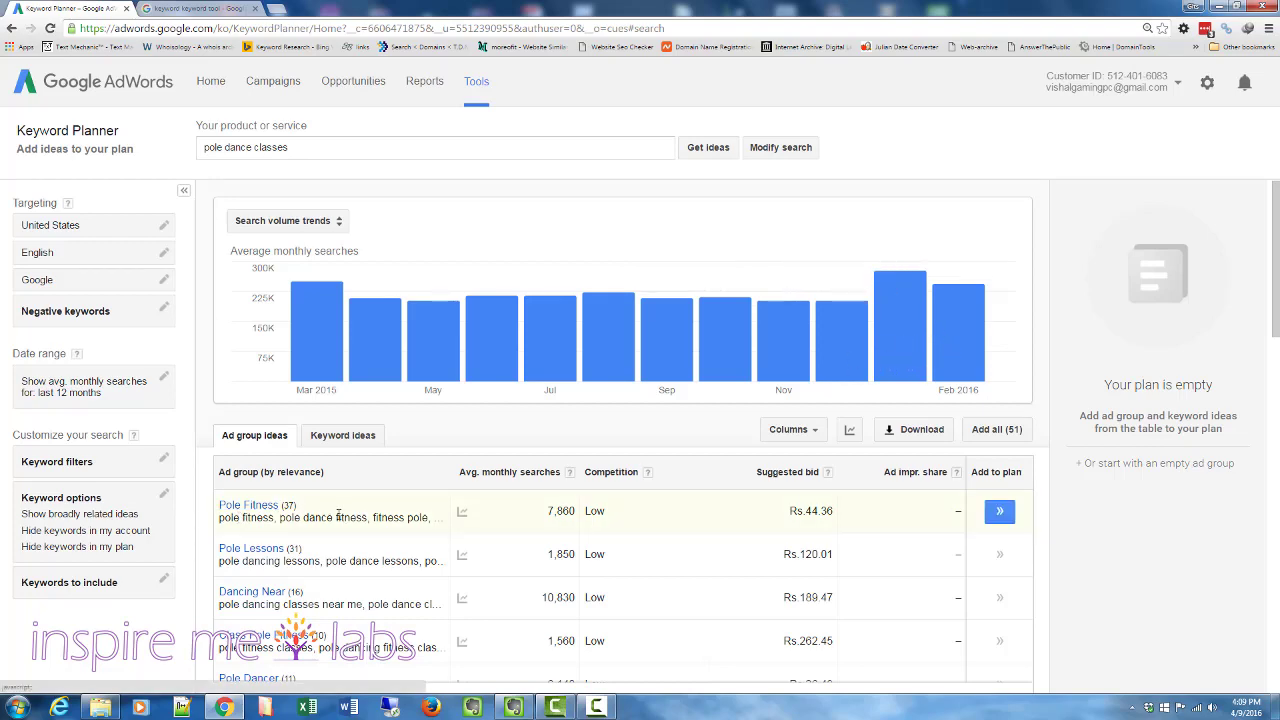
{"action": "scroll", "coordinate": [220, 500], "scroll_direction": "down", "scroll_amount": 1}
{"action": "scroll", "coordinate": [220, 498], "scroll_direction": "down", "scroll_amount": 1}
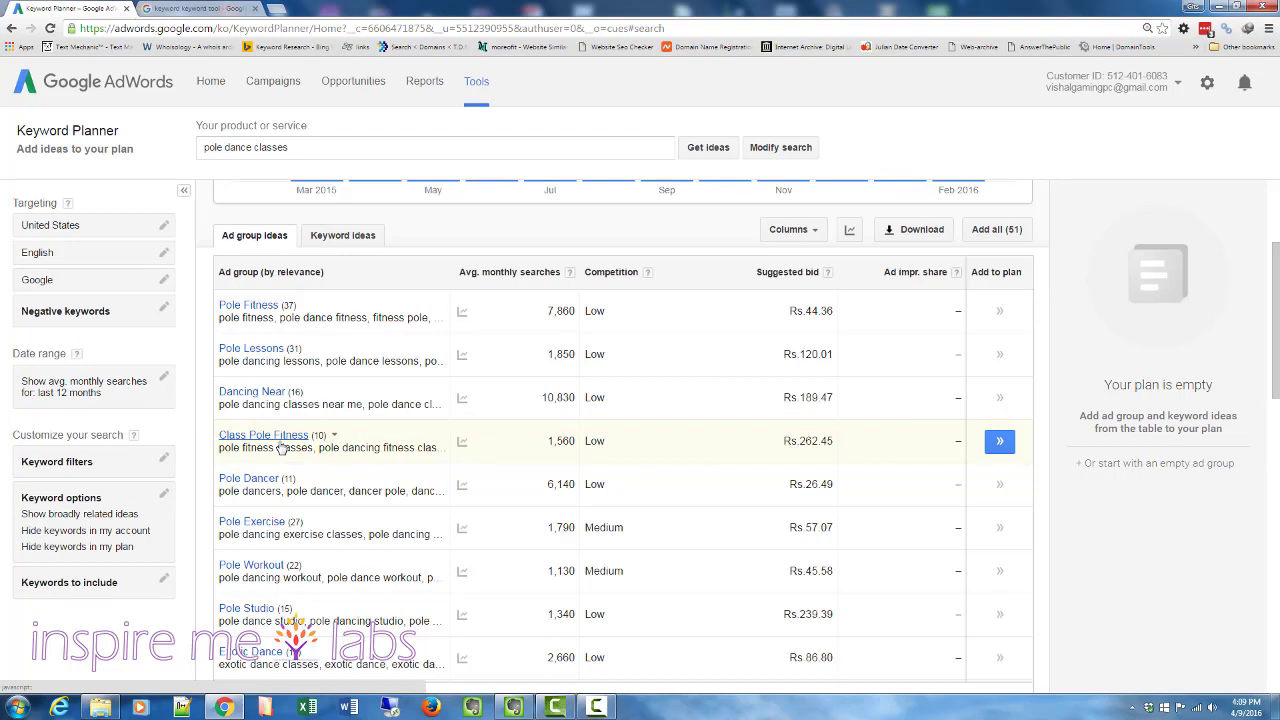
{"action": "scroll", "coordinate": [621, 392], "scroll_direction": "up", "scroll_amount": 2}
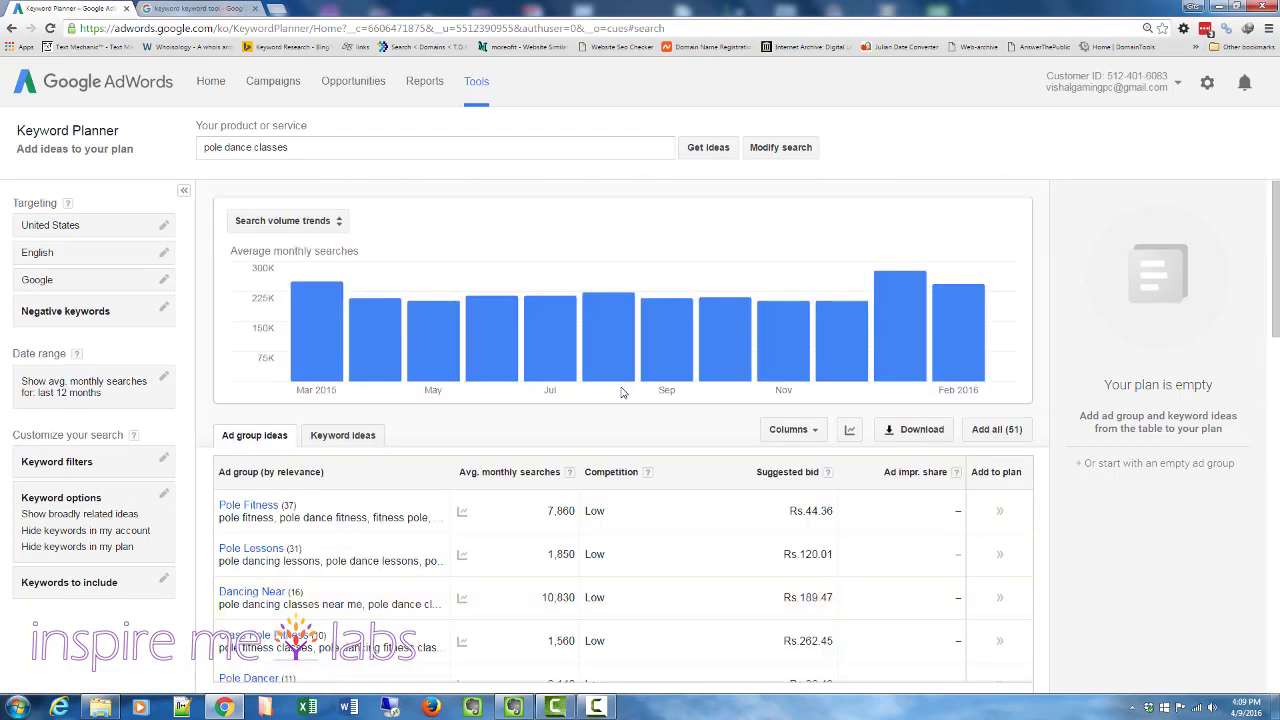
{"action": "scroll", "coordinate": [621, 392], "scroll_direction": "down", "scroll_amount": 1}
{"action": "scroll", "coordinate": [621, 392], "scroll_direction": "up", "scroll_amount": 1}
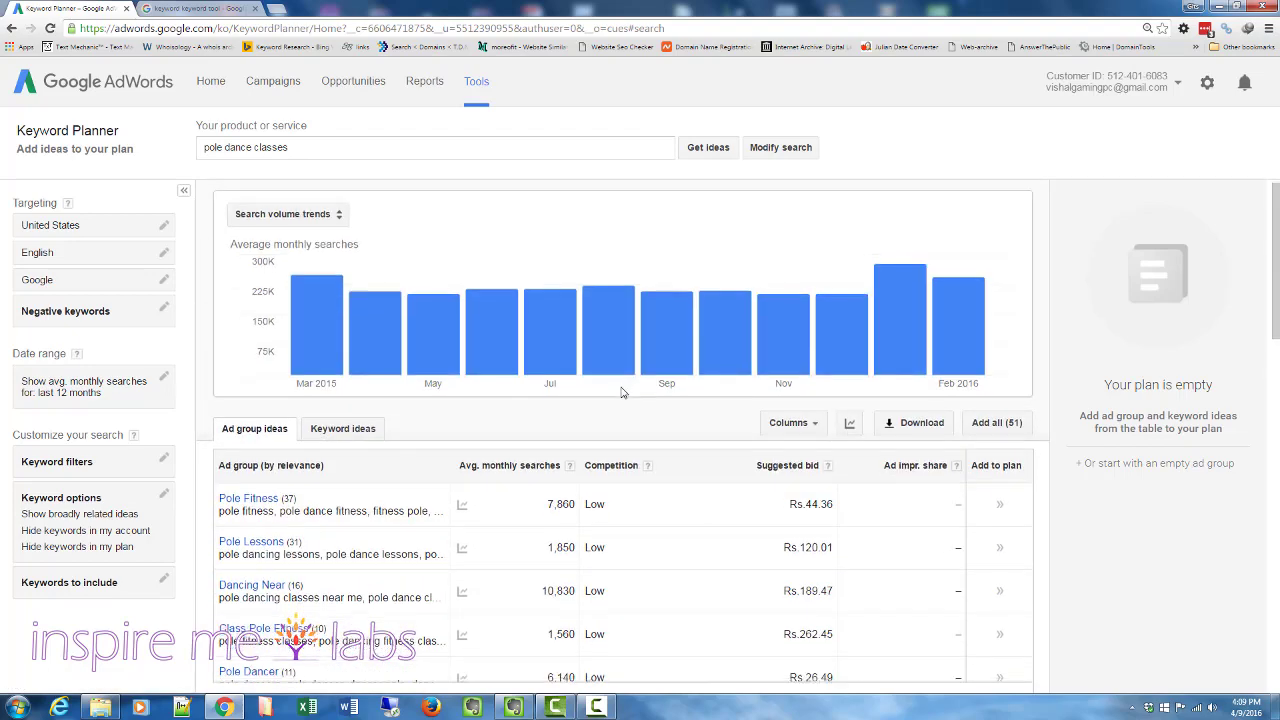
{"action": "scroll", "coordinate": [621, 392], "scroll_direction": "down", "scroll_amount": 1}
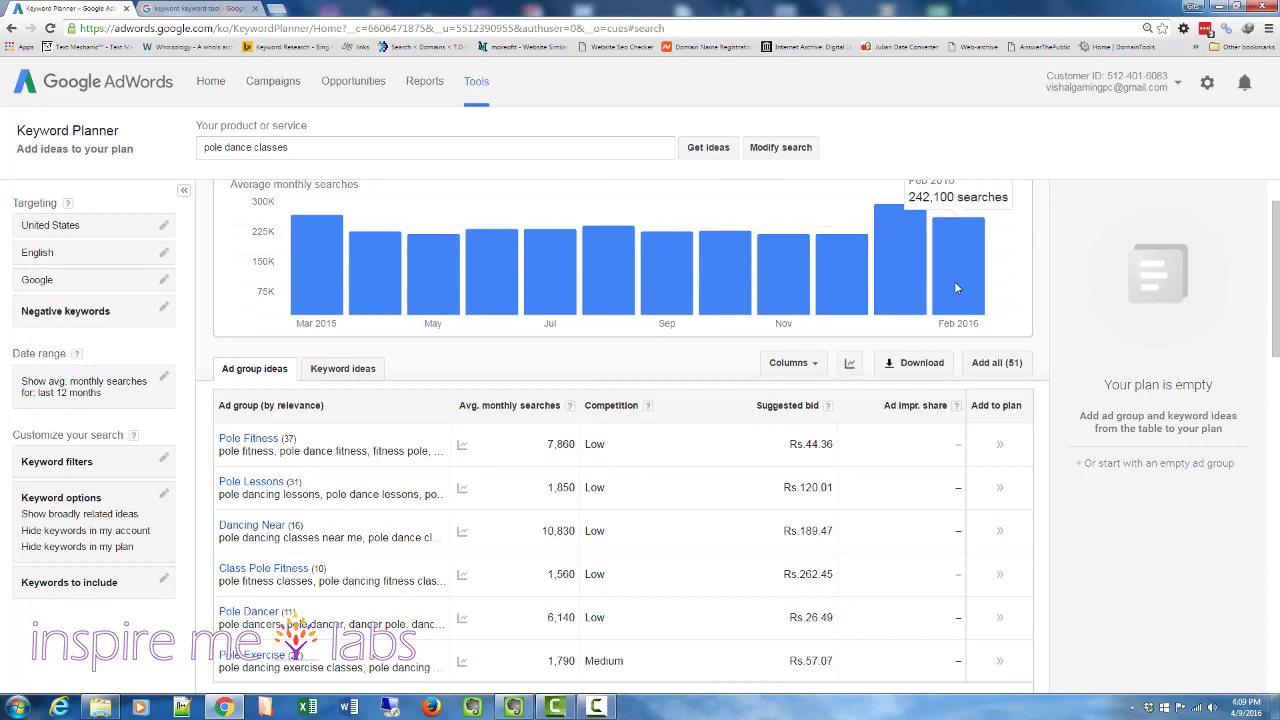
{"action": "scroll", "coordinate": [975, 340], "scroll_direction": "up", "scroll_amount": 1}
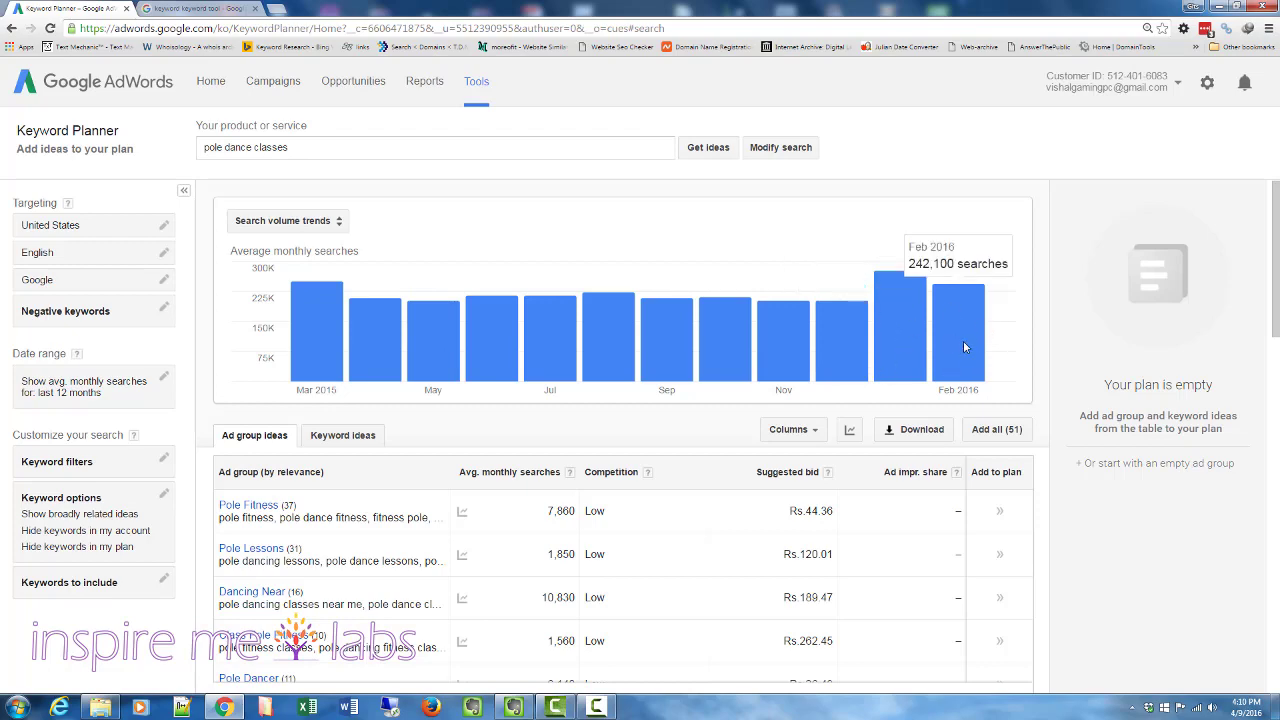
{"action": "scroll", "coordinate": [409, 382], "scroll_direction": "down", "scroll_amount": 2}
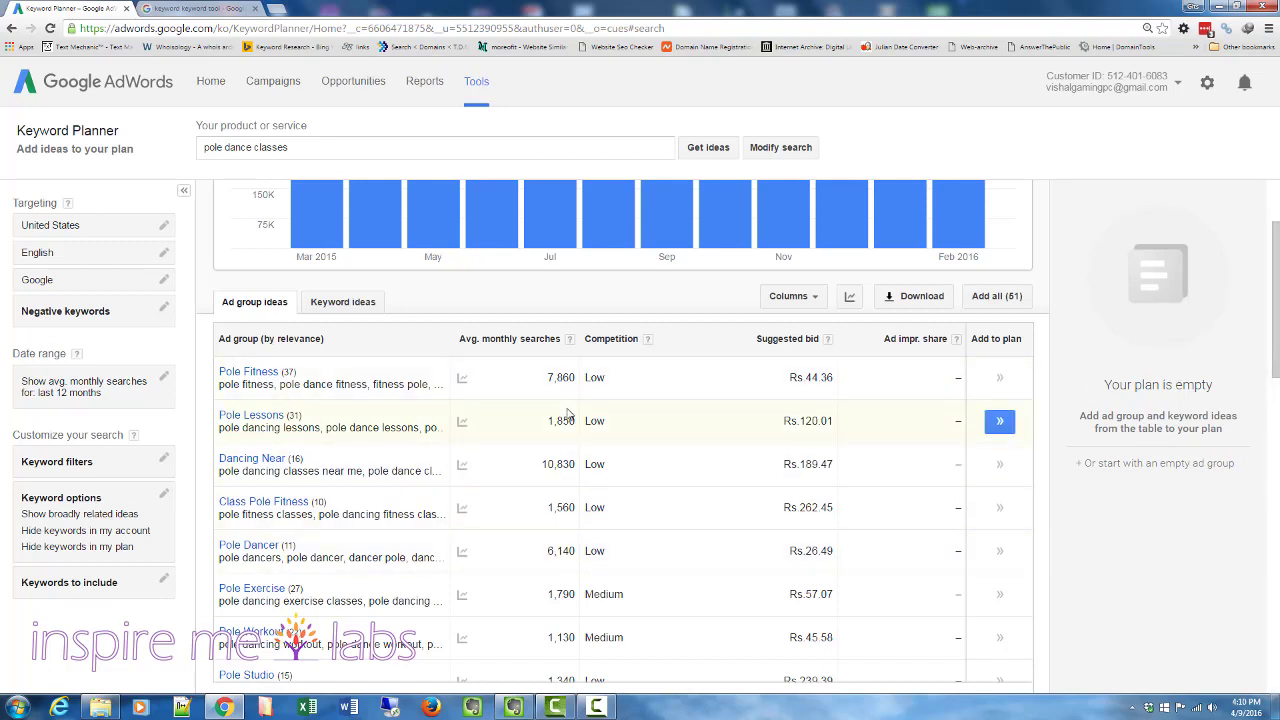
- Open the Pole Lessons ad group and scroll through its keyword list
{"action": "left_click", "coordinate": [250, 415]}
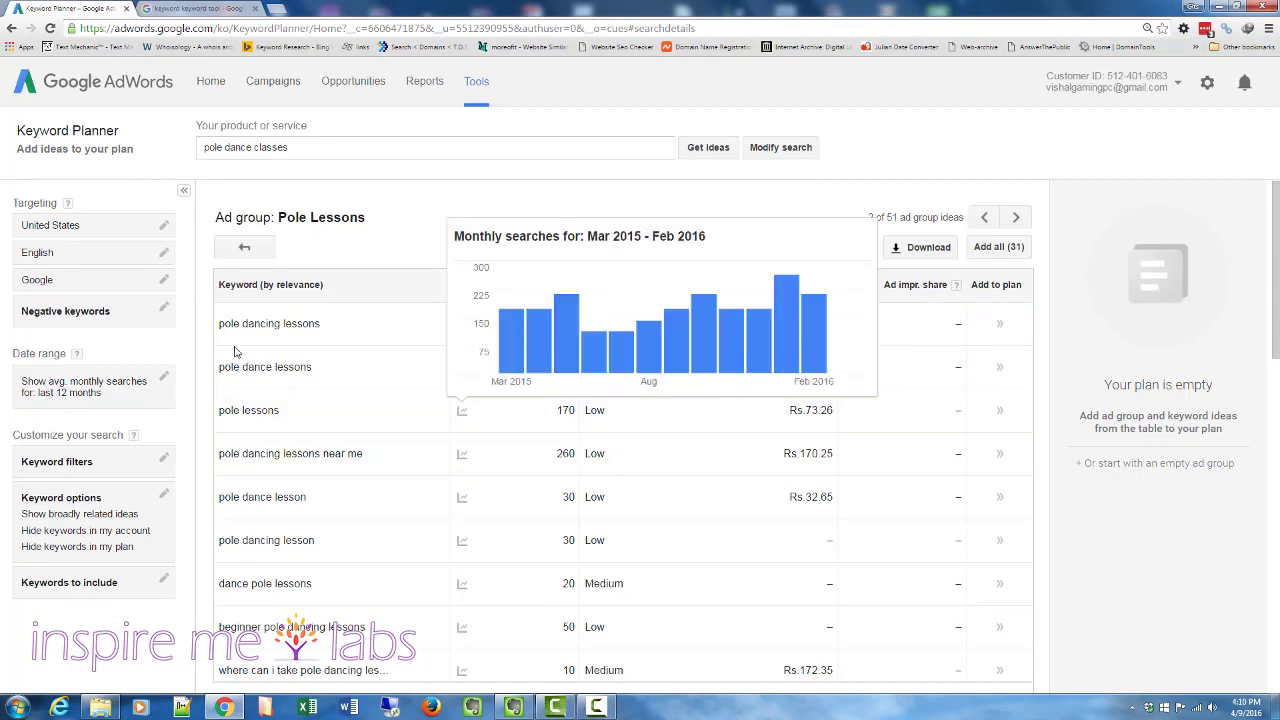
{"action": "scroll", "coordinate": [319, 508], "scroll_direction": "down", "scroll_amount": 1}
{"action": "scroll", "coordinate": [319, 508], "scroll_direction": "down", "scroll_amount": 10}
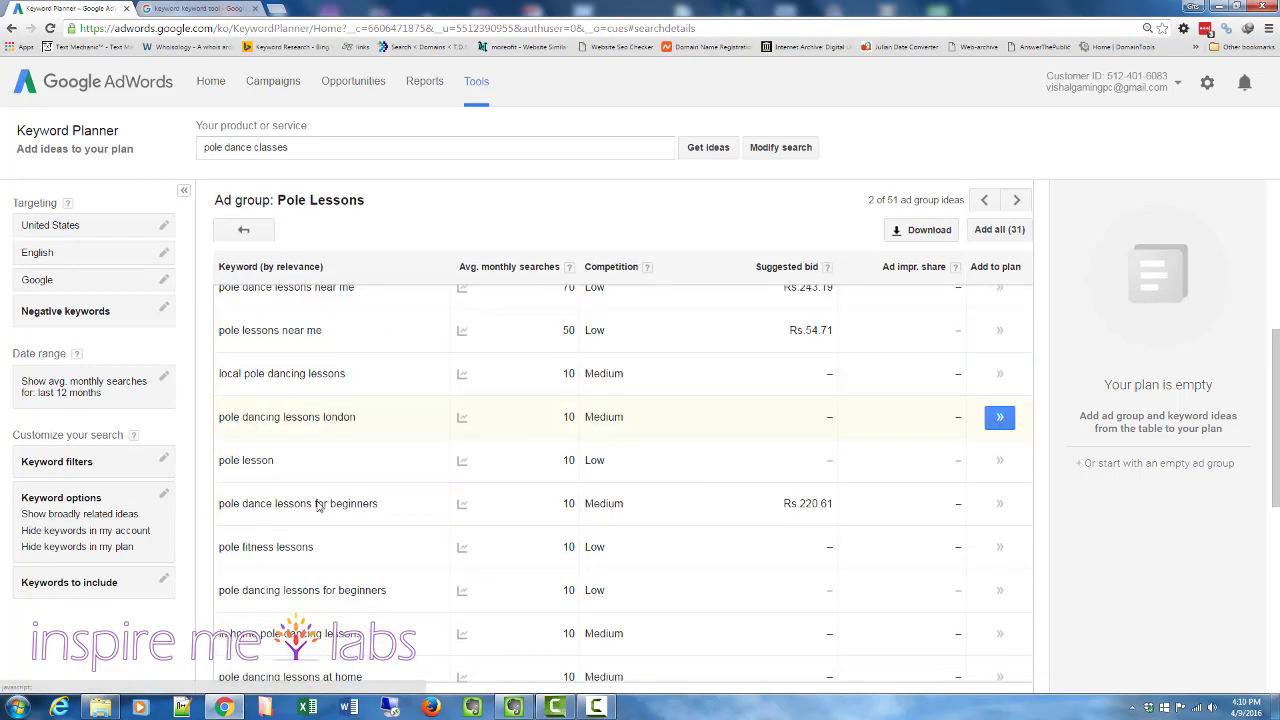
{"action": "scroll", "coordinate": [319, 508], "scroll_direction": "up", "scroll_amount": 10}
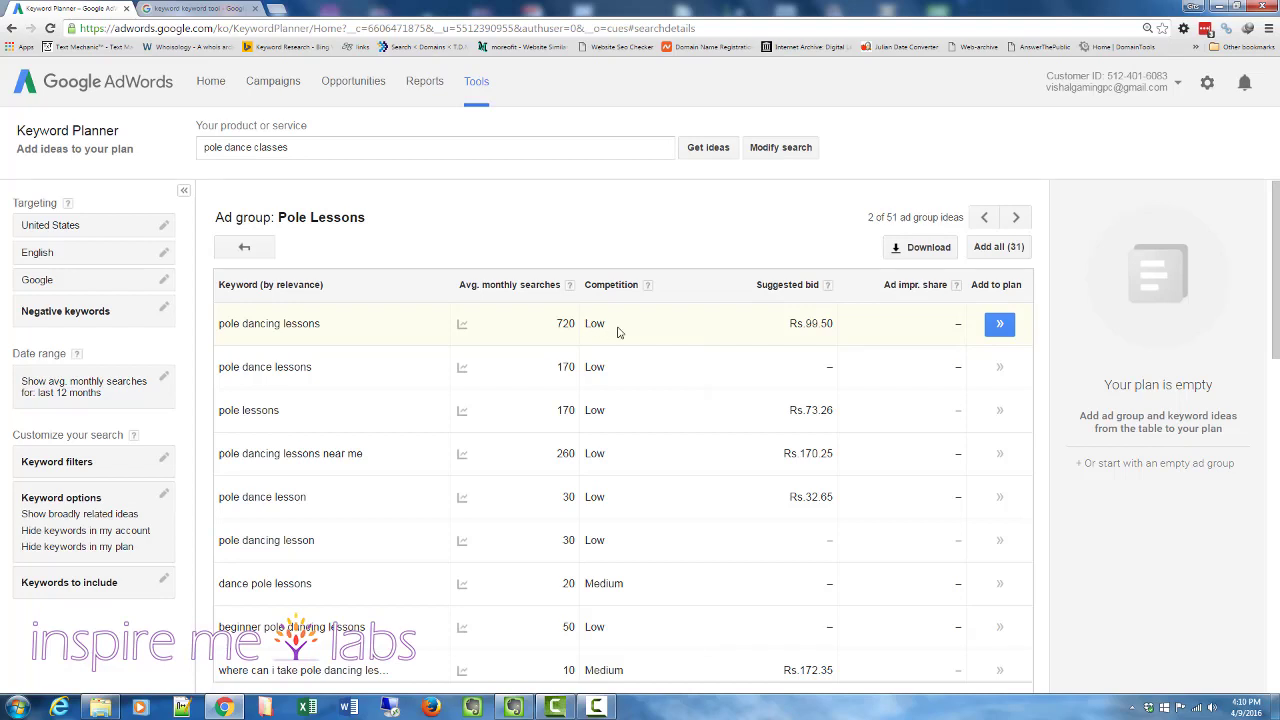
- Examine the Competition column's help and the monthly search charts for the top keywords
{"action": "left_click", "coordinate": [648, 288]}
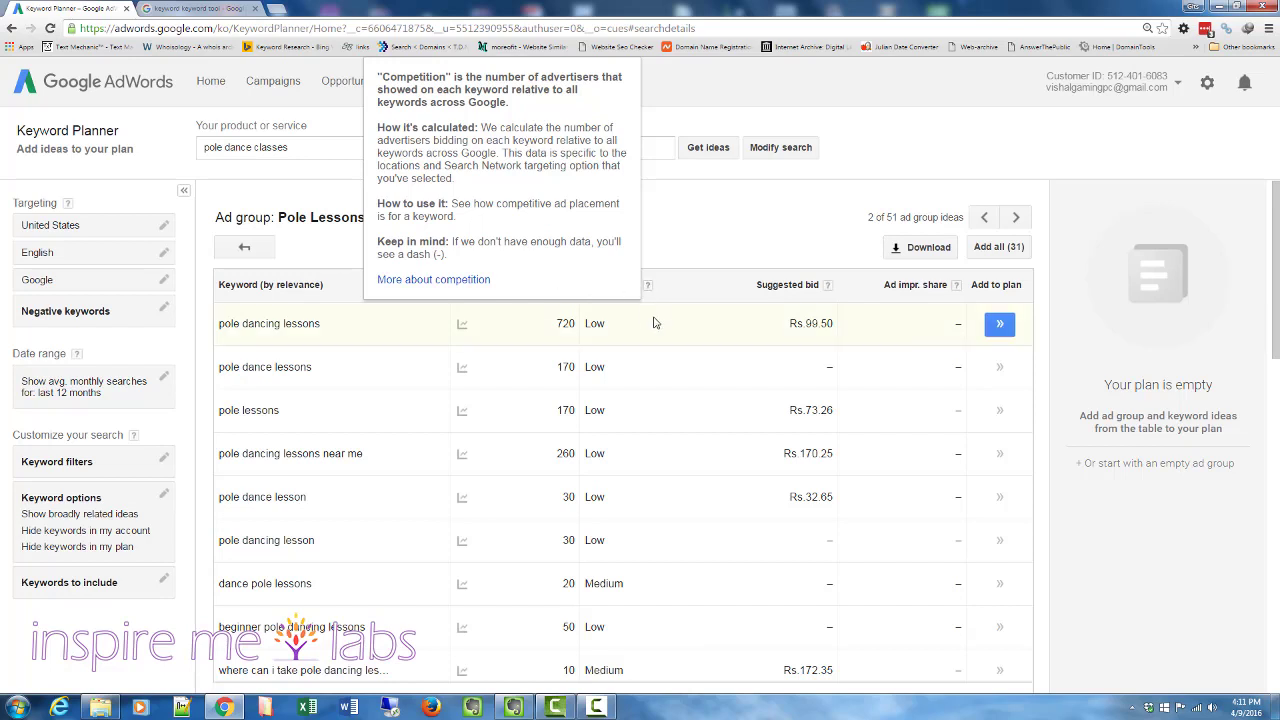
{"action": "mouse_move", "coordinate": [647, 289]}
{"action": "mouse_move", "coordinate": [462, 367]}
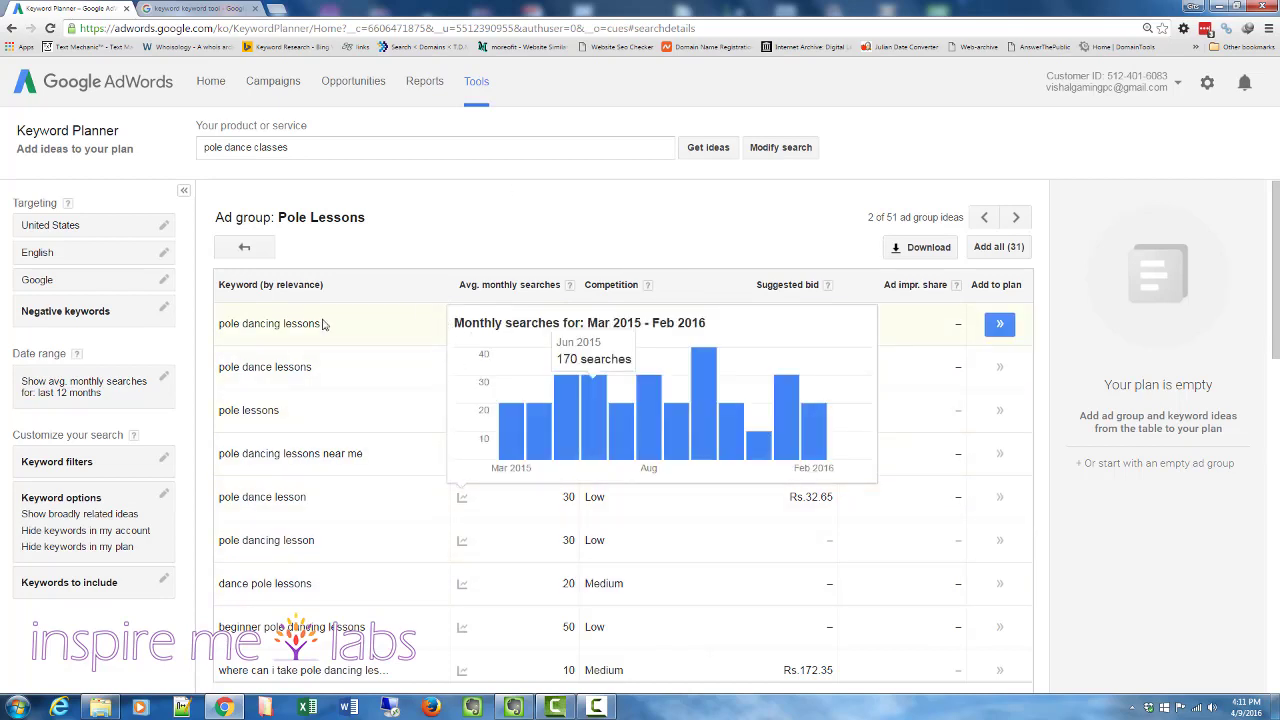
{"action": "mouse_move", "coordinate": [460, 325]}
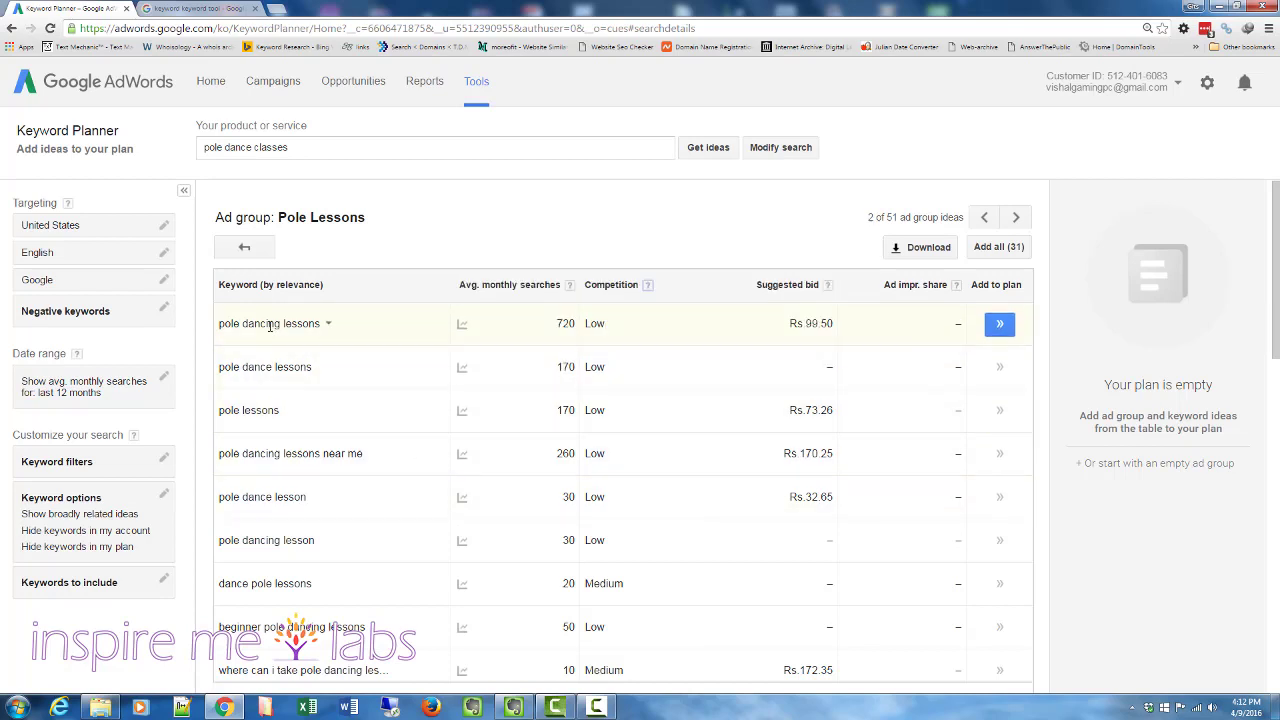
{"action": "scroll", "coordinate": [266, 449], "scroll_direction": "down", "scroll_amount": 5}
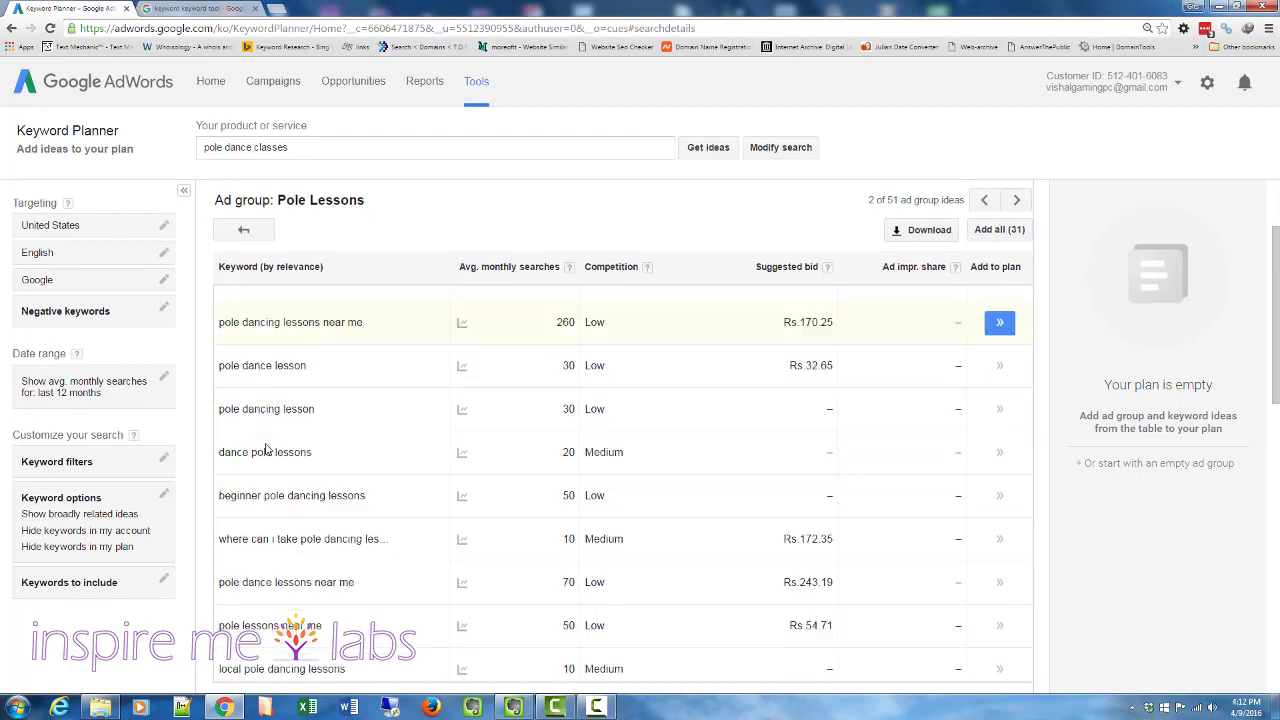
{"action": "scroll", "coordinate": [272, 470], "scroll_direction": "up", "scroll_amount": 5}
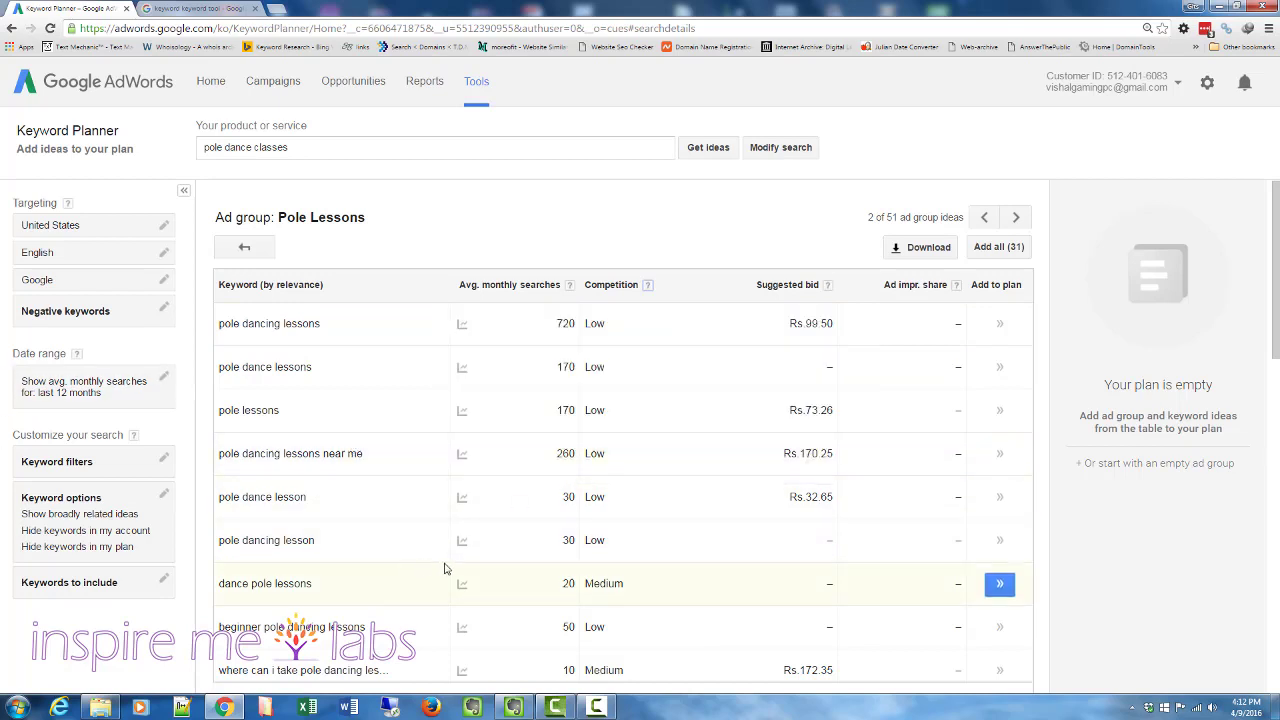
{"action": "mouse_move", "coordinate": [442, 398]}
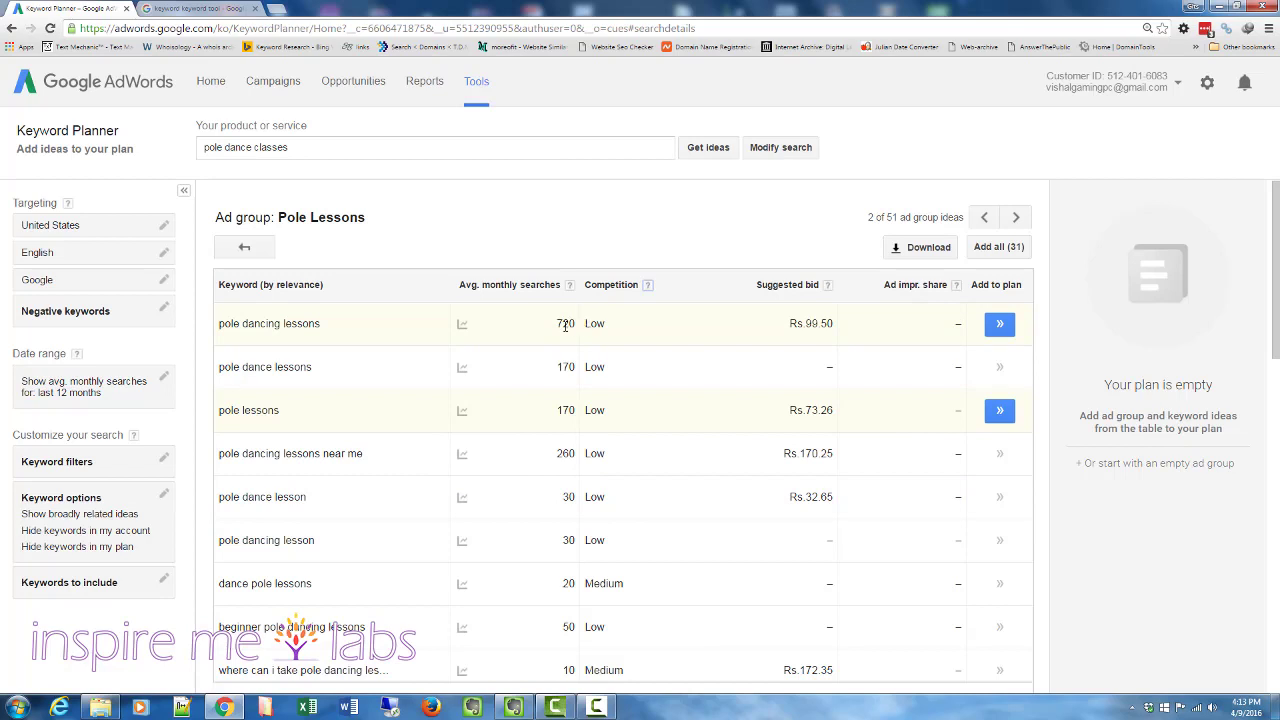
{"action": "mouse_move", "coordinate": [457, 323]}
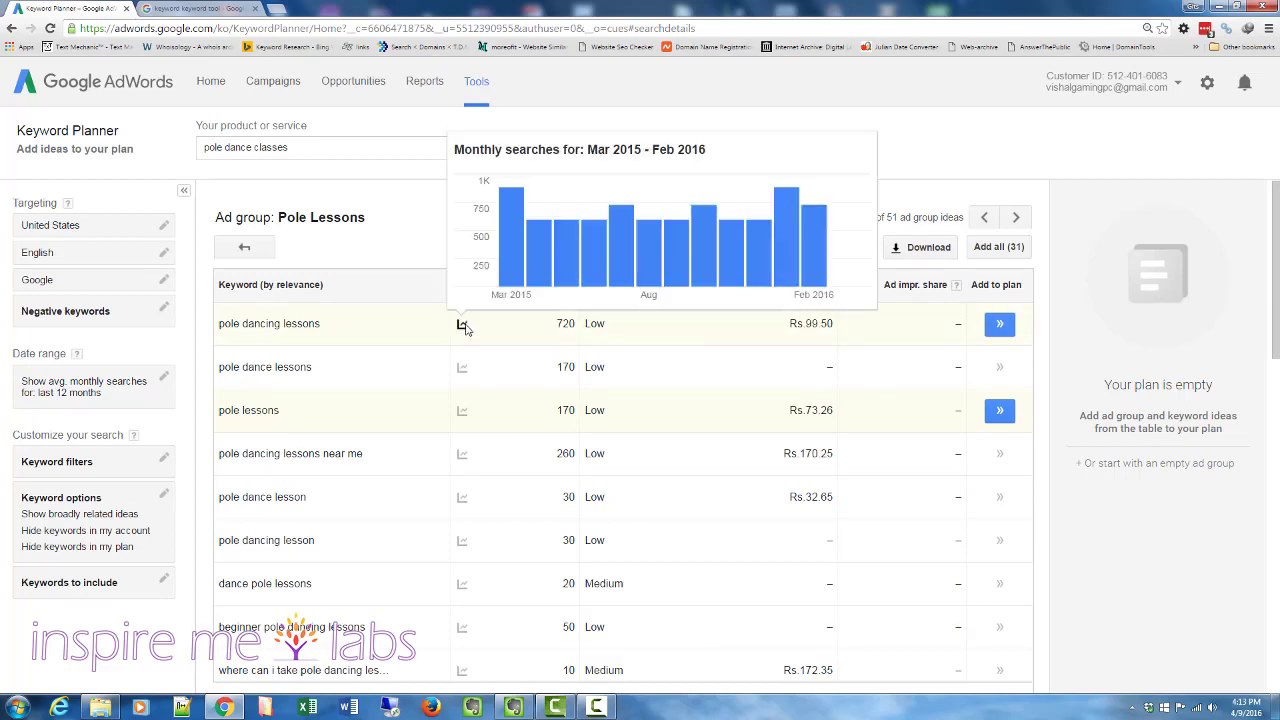
{"action": "mouse_move", "coordinate": [809, 261]}
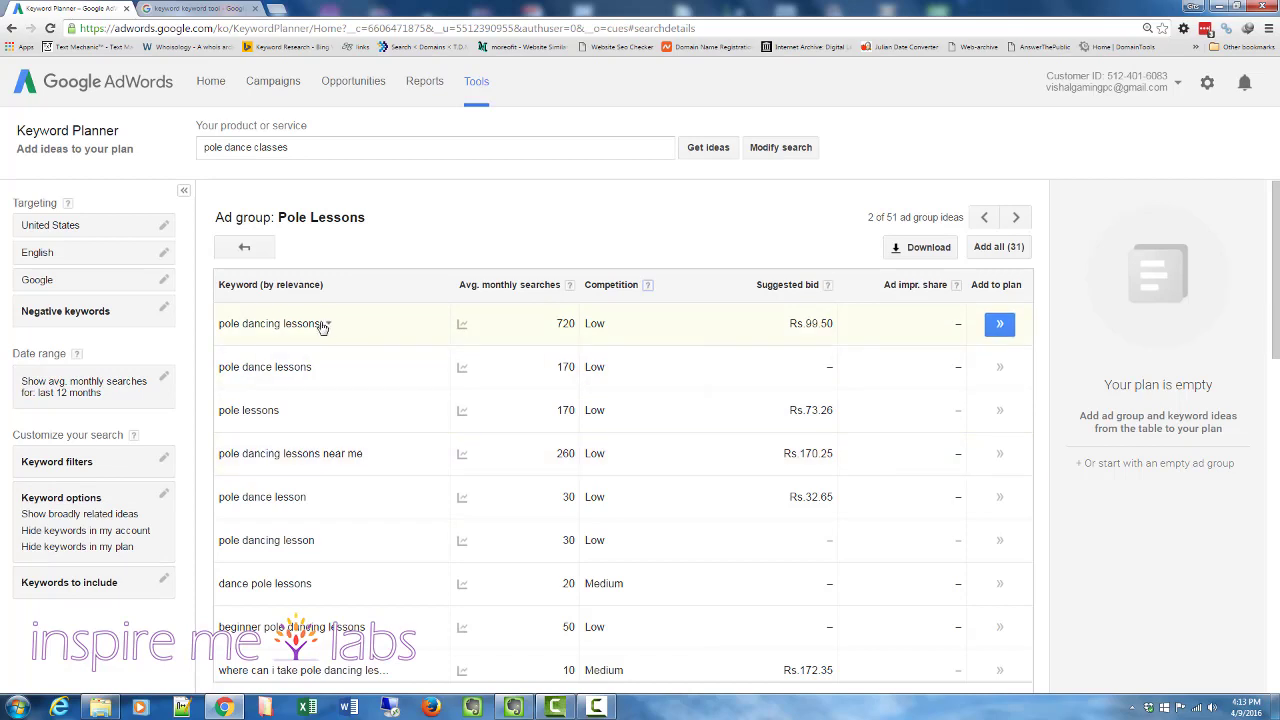
- Scroll through the Pole Lessons keywords and return to the ad group ideas
{"action": "left_click_drag", "start_coordinate": [321, 323], "coordinate": [217, 323]}
{"action": "left_click", "coordinate": [442, 231]}
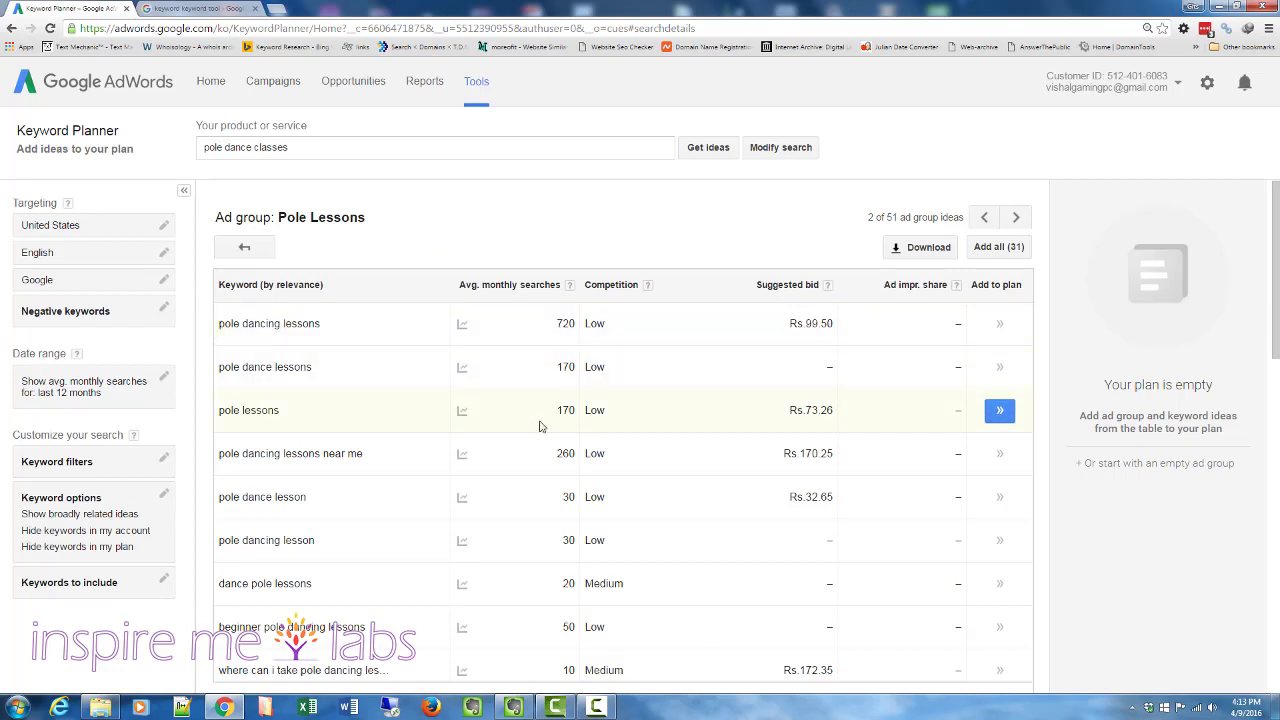
{"action": "scroll", "coordinate": [586, 474], "scroll_direction": "down", "scroll_amount": 10}
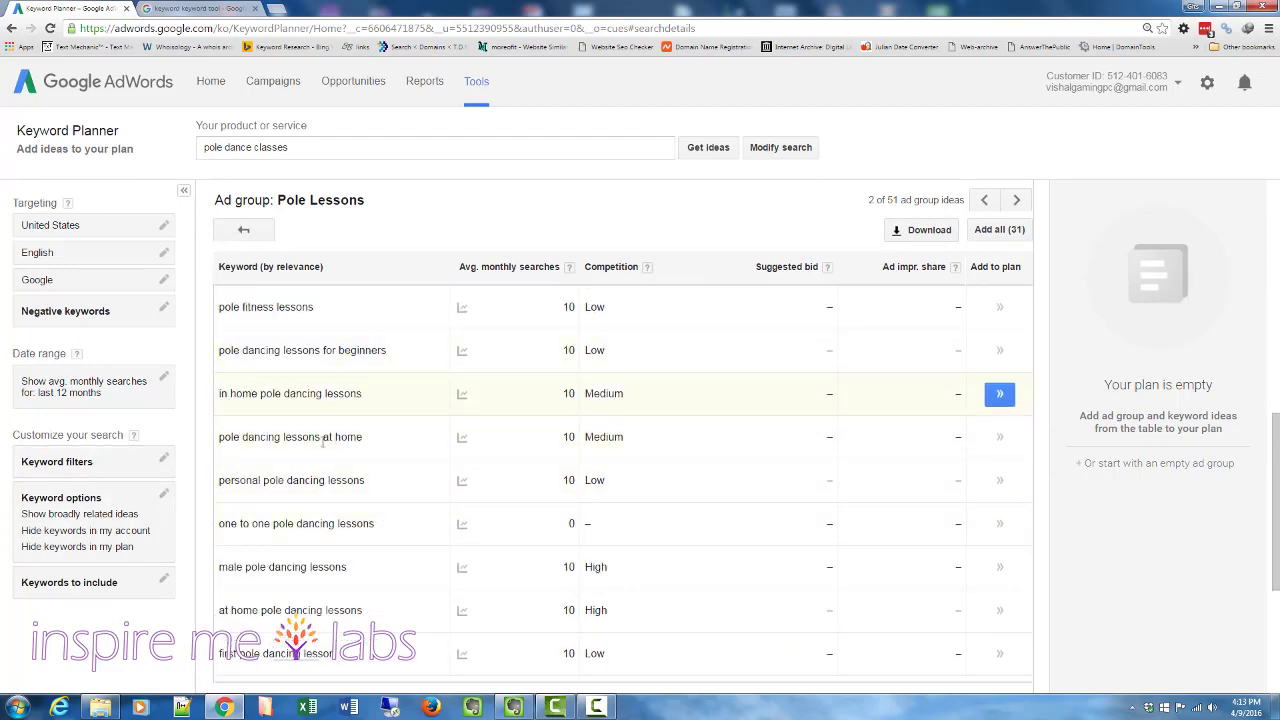
{"action": "scroll", "coordinate": [300, 494], "scroll_direction": "up", "scroll_amount": 3}
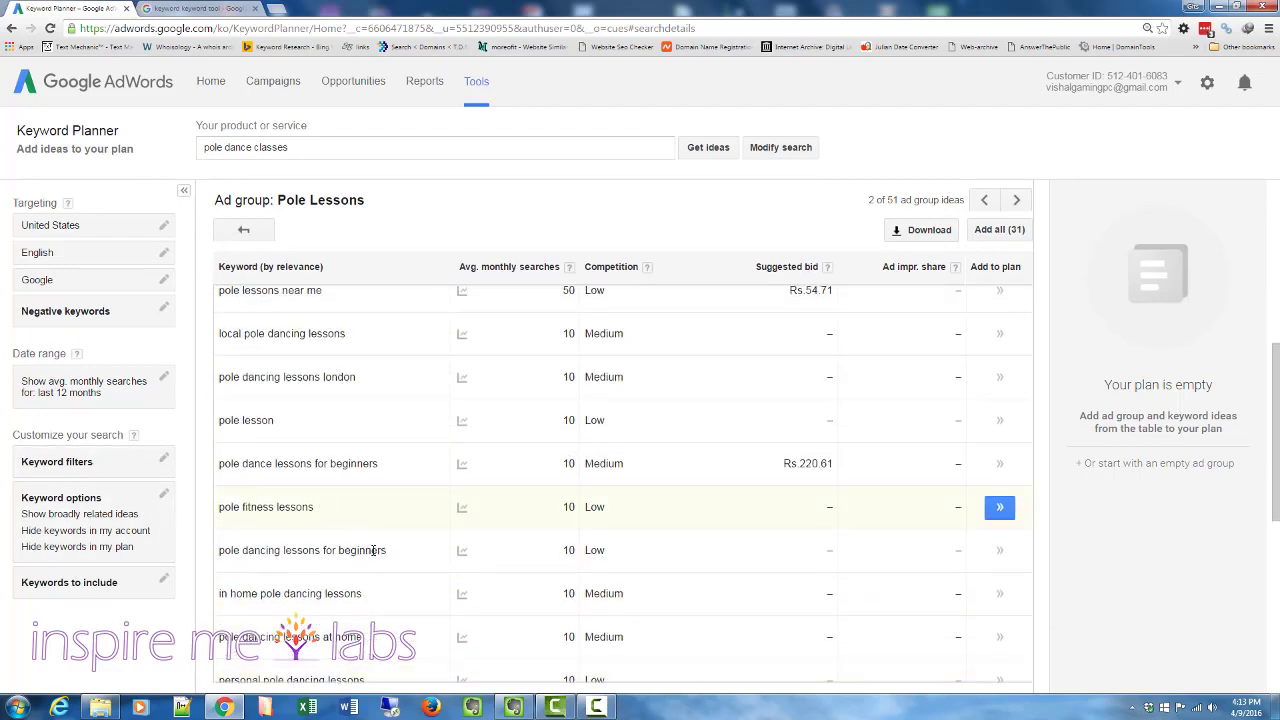
{"action": "scroll", "coordinate": [330, 547], "scroll_direction": "down", "scroll_amount": 5}
{"action": "scroll", "coordinate": [330, 595], "scroll_direction": "up", "scroll_amount": 7}
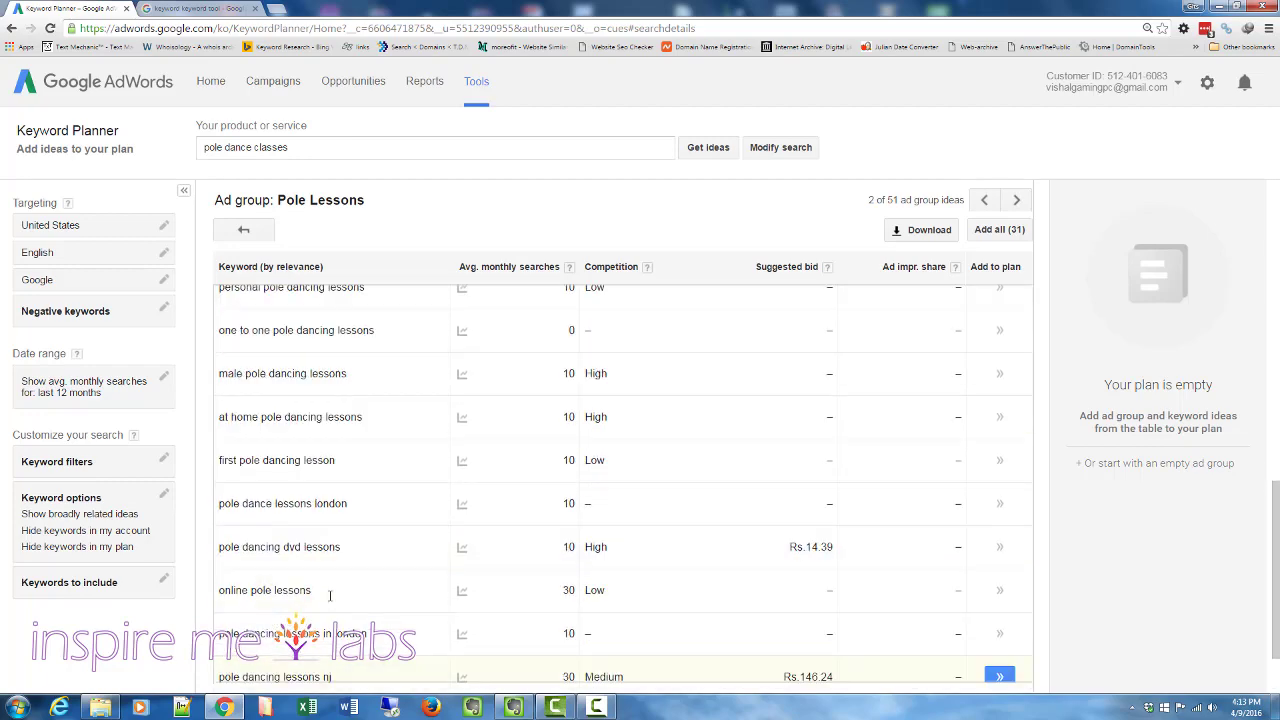
{"action": "scroll", "coordinate": [382, 520], "scroll_direction": "up", "scroll_amount": 3}
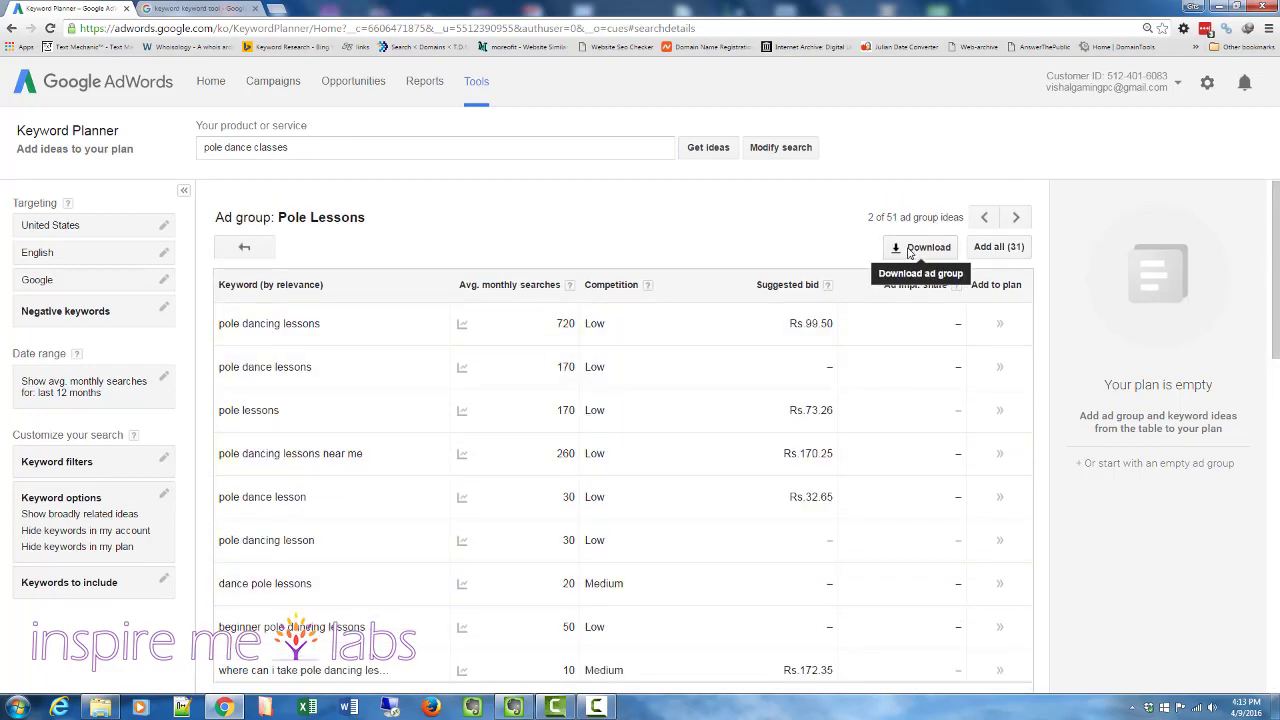
{"action": "mouse_move", "coordinate": [74, 356]}
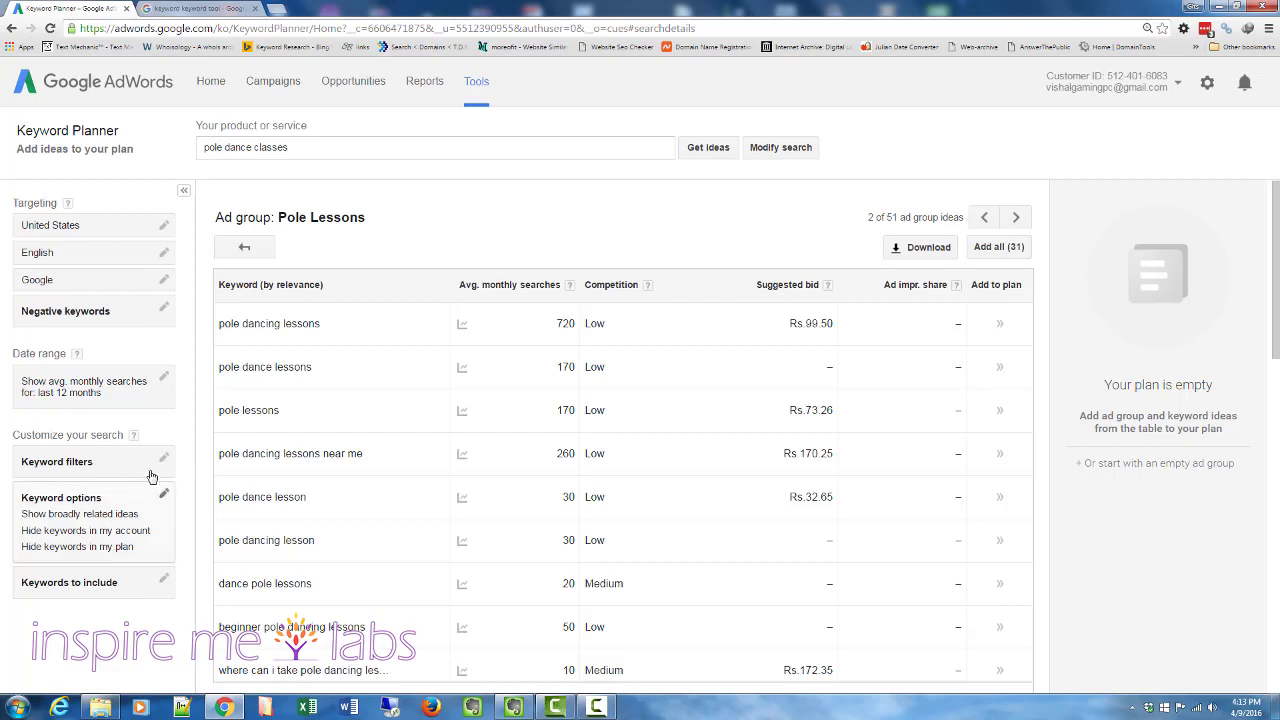
{"action": "left_click", "coordinate": [244, 247]}
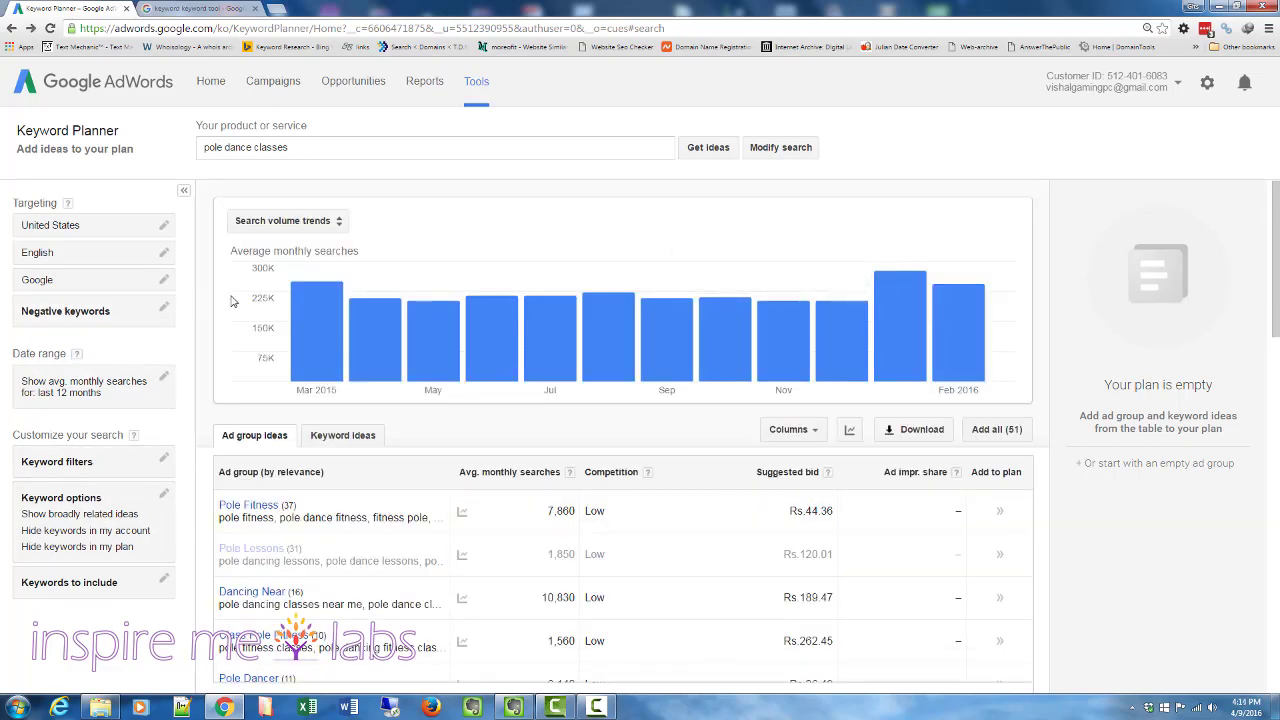
- Change the product or service phrase to pole dancing and get new keyword ideas
{"action": "left_click", "coordinate": [289, 147]}
{"action": "left_click_drag", "start_coordinate": [289, 147], "coordinate": [141, 148]}
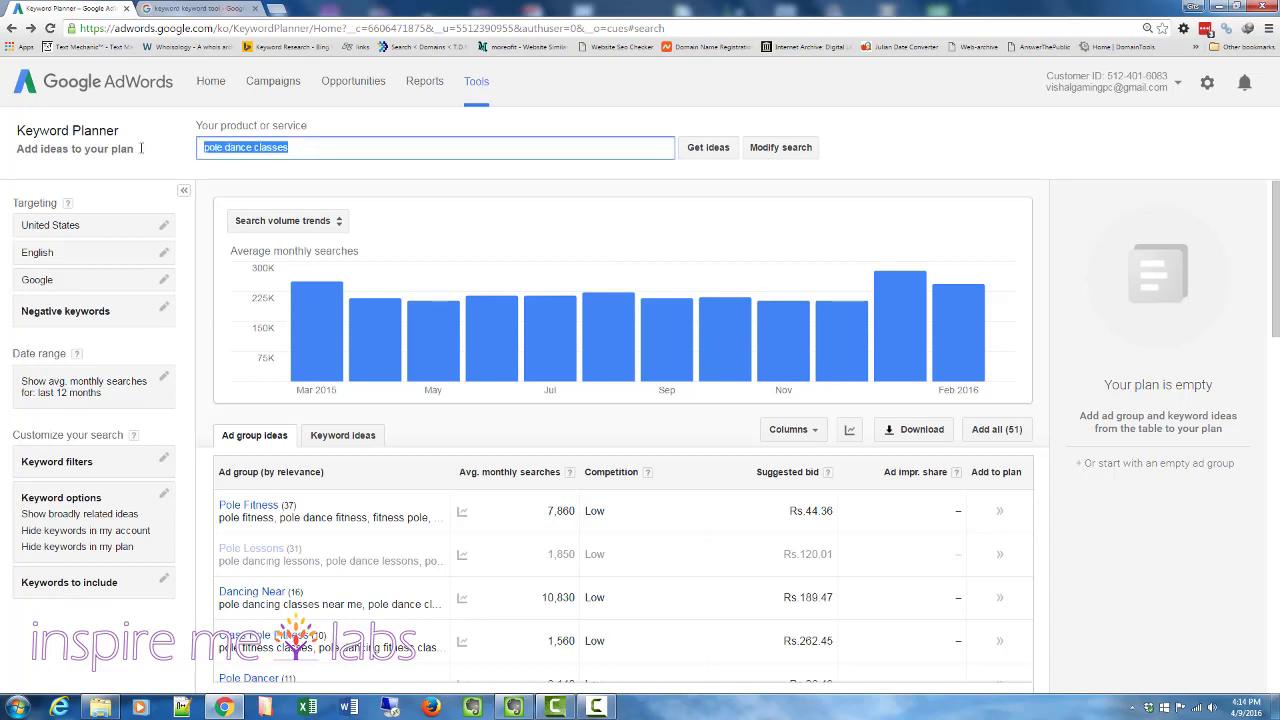
{"action": "left_click", "coordinate": [316, 146]}
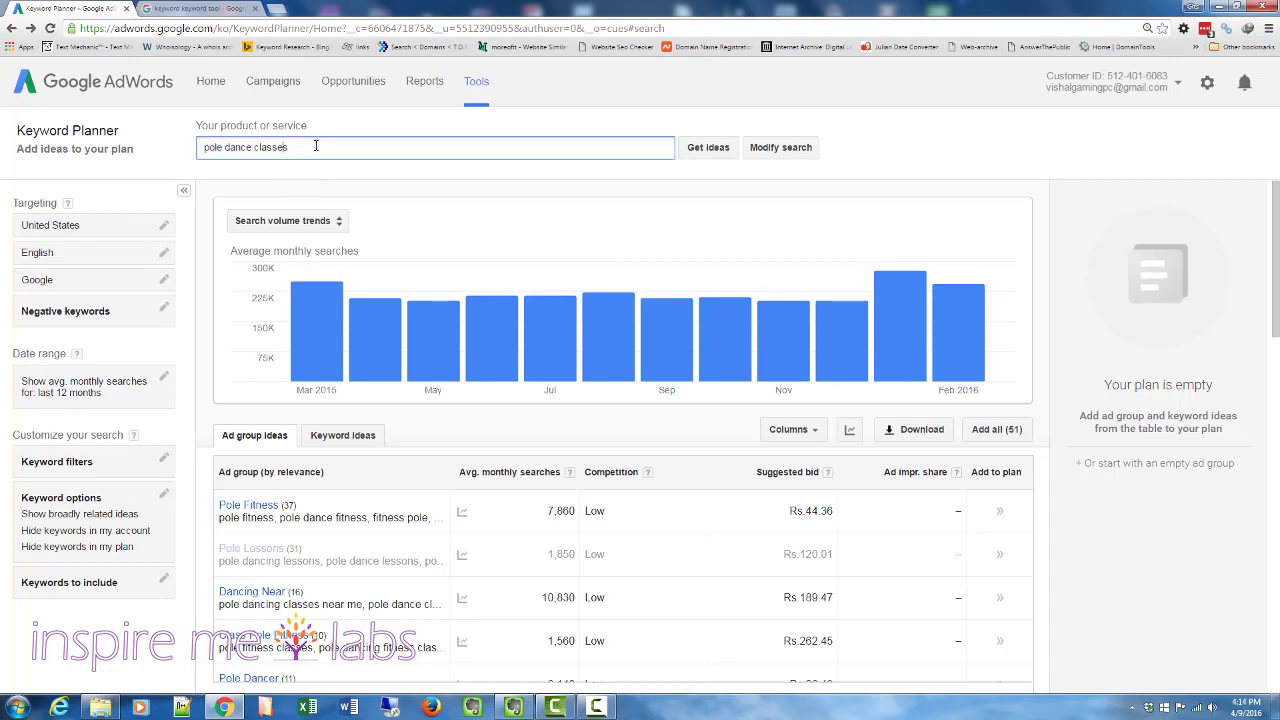
{"action": "key", "text": "BackSpace"}
{"action": "key", "text": "BackSpace"}
{"action": "key", "text": "BackSpace"}
{"action": "key", "text": "BackSpace"}
{"action": "key", "text": "BackSpace"}
{"action": "key", "text": "BackSpace"}
{"action": "key", "text": "BackSpace"}
{"action": "key", "text": "BackSpace"}
{"action": "type", "text": "ing"}
{"action": "left_click", "coordinate": [707, 148]}
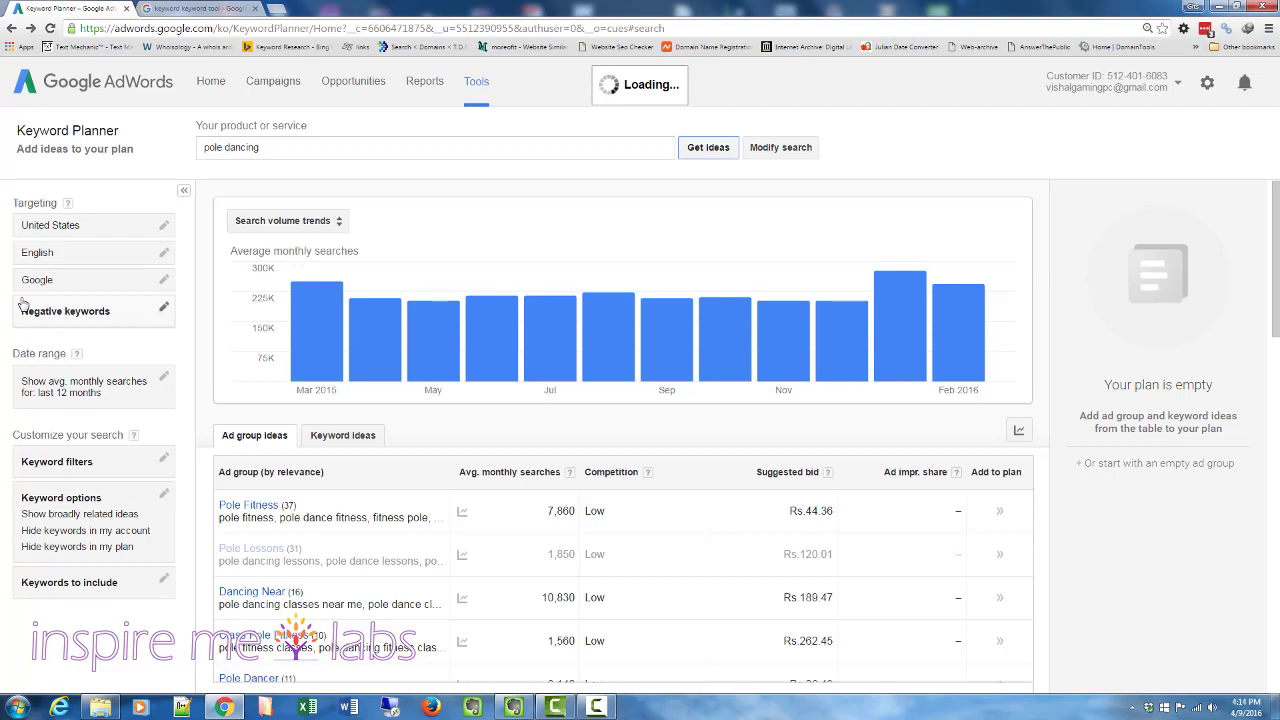
{"action": "scroll", "coordinate": [475, 534], "scroll_direction": "down", "scroll_amount": 3}
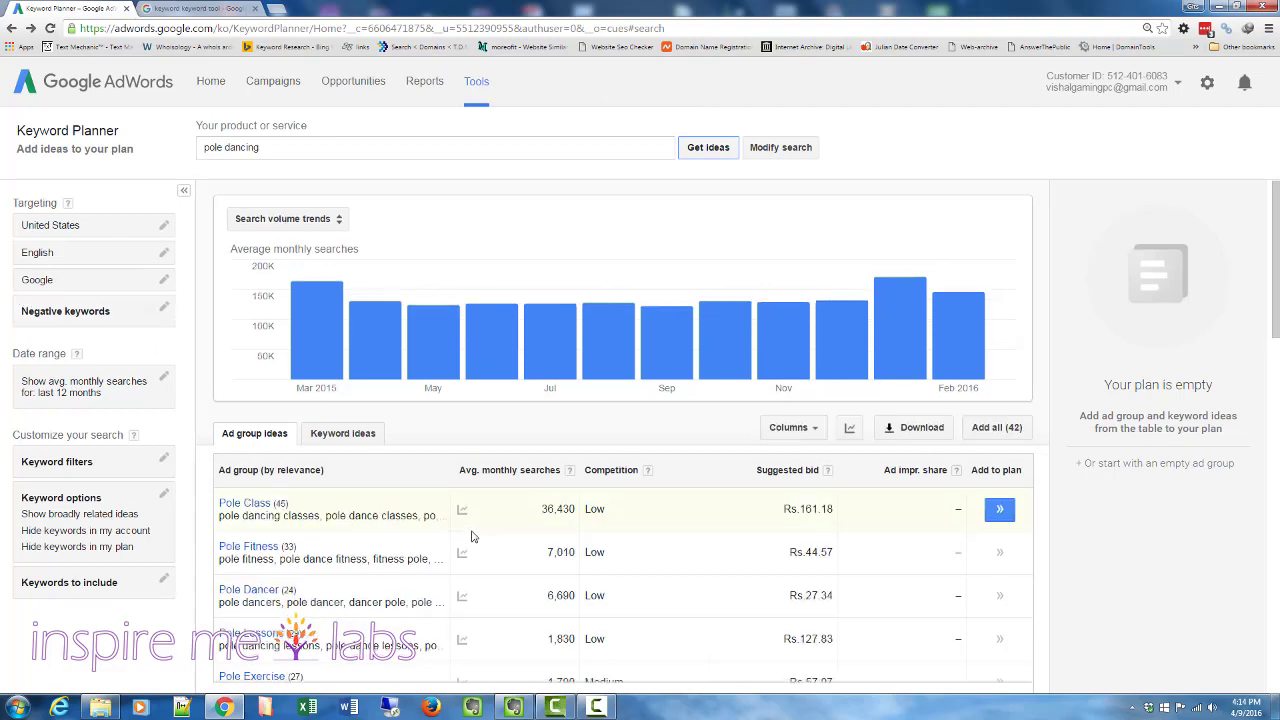
{"action": "scroll", "coordinate": [516, 456], "scroll_direction": "up", "scroll_amount": 3}
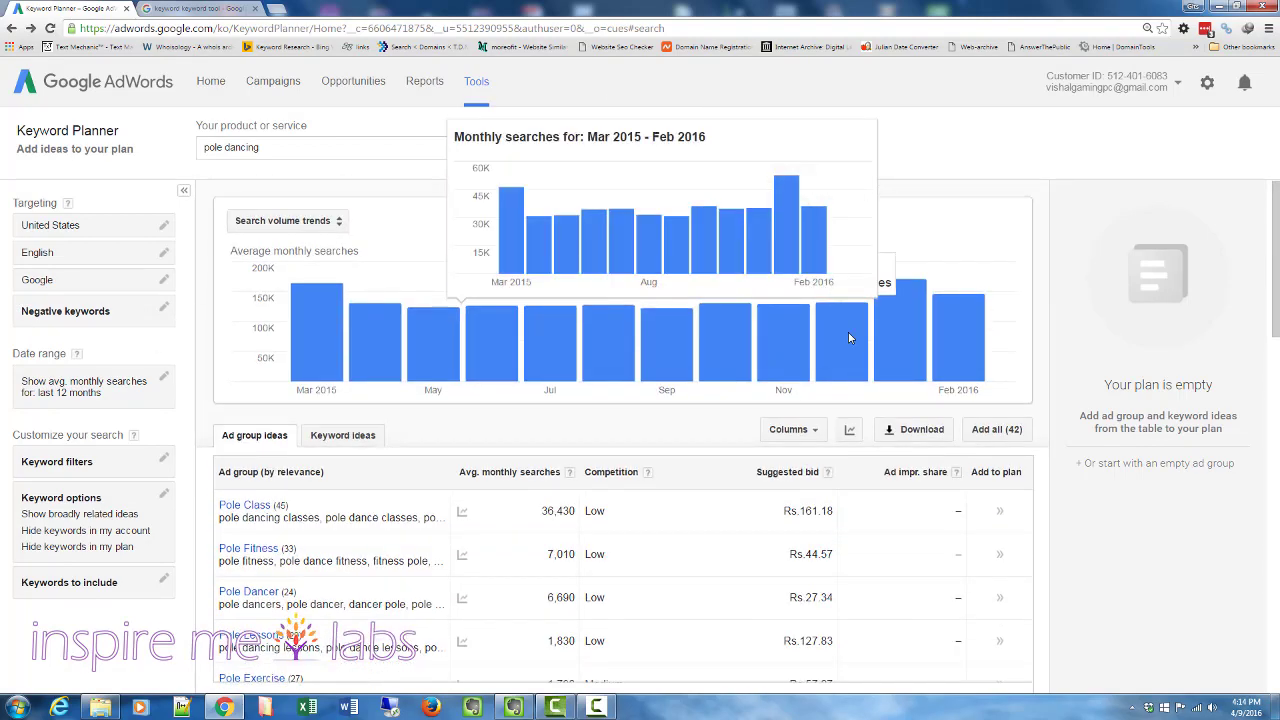
{"action": "scroll", "coordinate": [335, 535], "scroll_direction": "down", "scroll_amount": 3}
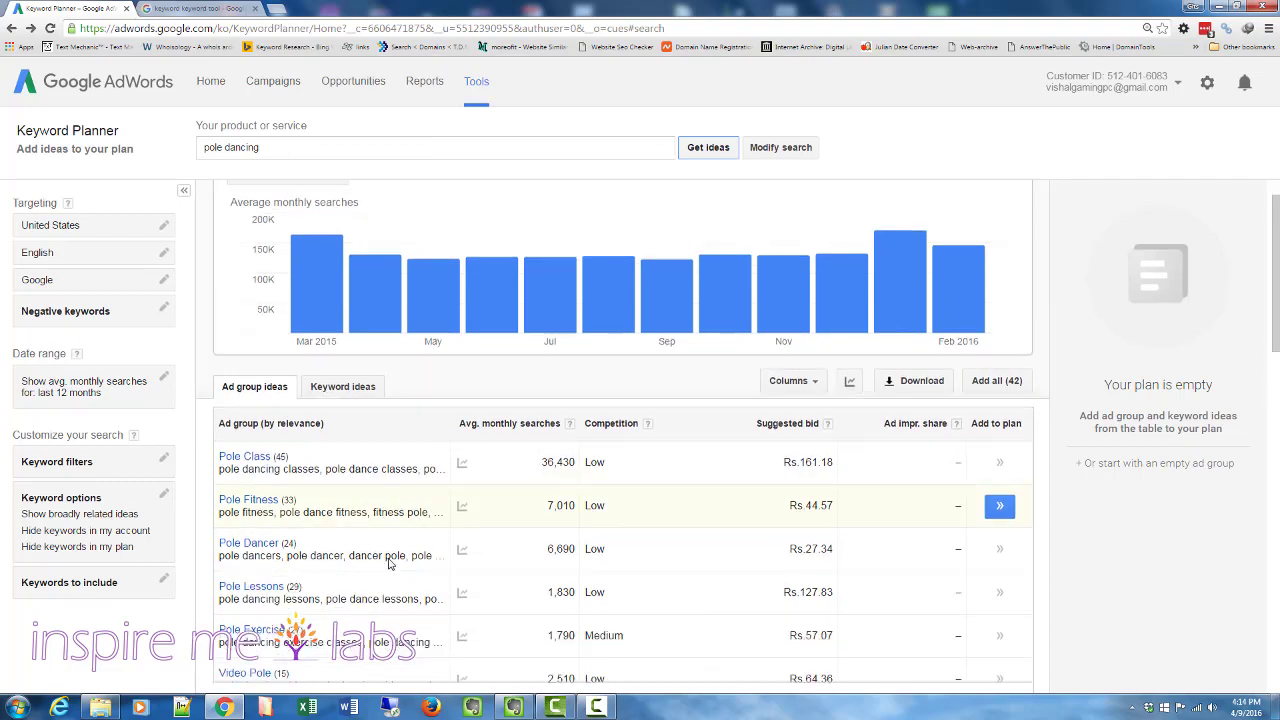
- Scroll through the pole dancing ad group ideas and return to the top of the list
{"action": "scroll", "coordinate": [320, 548], "scroll_direction": "down", "scroll_amount": 5}
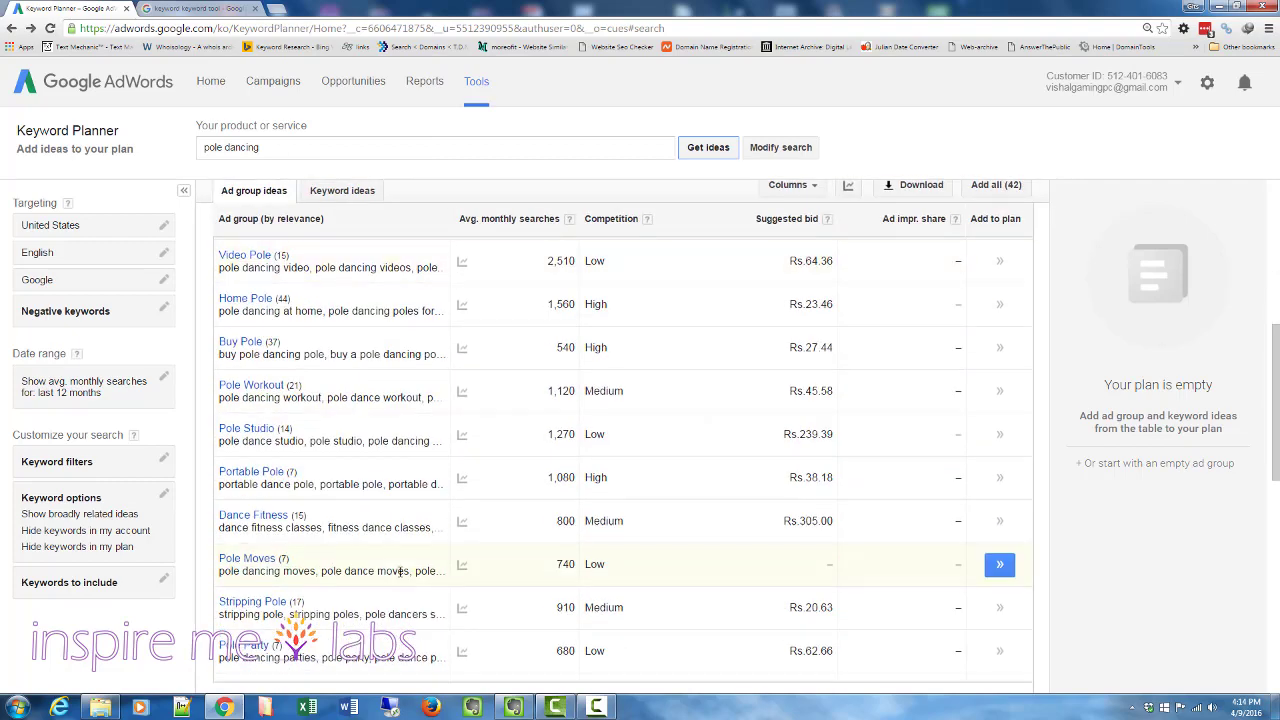
{"action": "scroll", "coordinate": [400, 578], "scroll_direction": "down", "scroll_amount": 3}
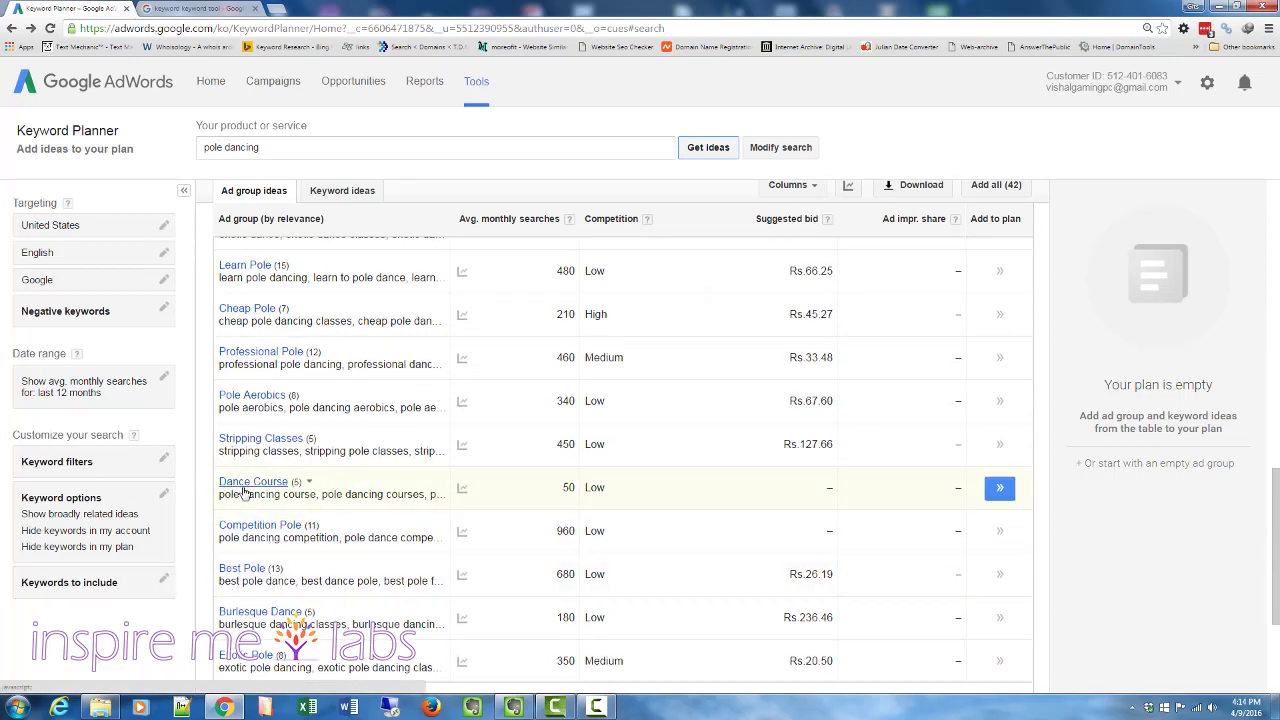
{"action": "scroll", "coordinate": [314, 568], "scroll_direction": "down", "scroll_amount": 5}
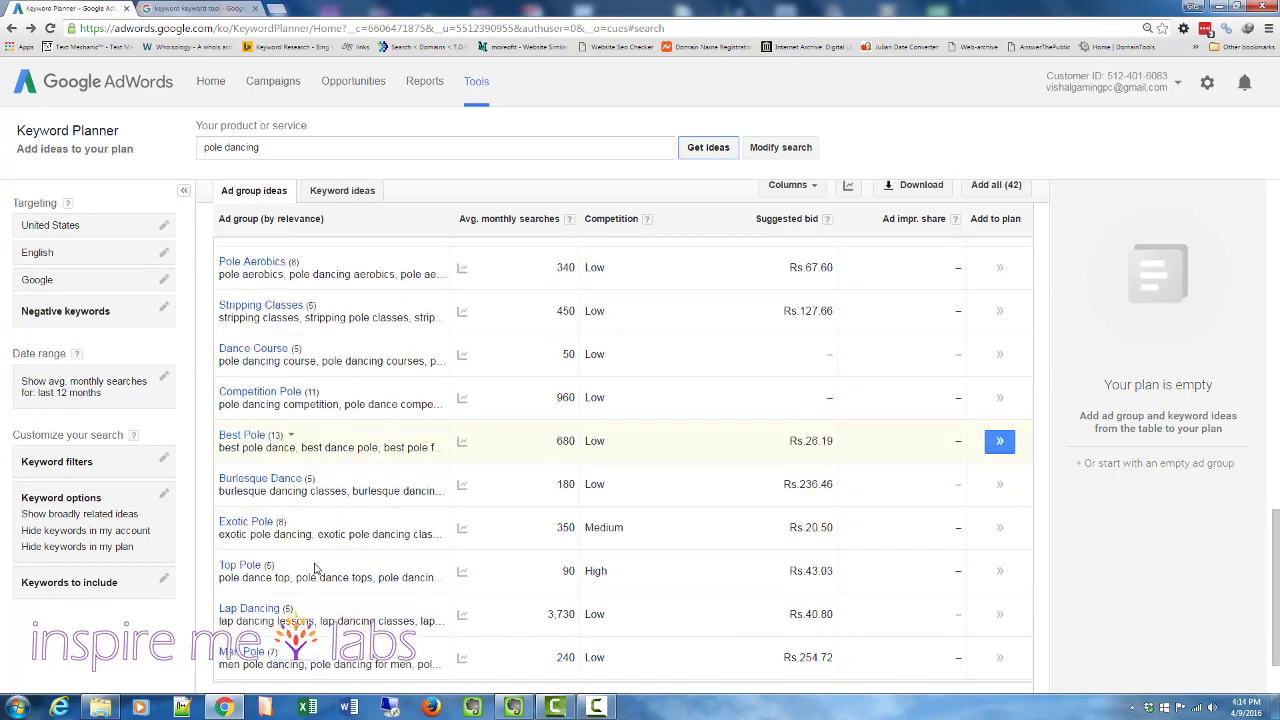
{"action": "scroll", "coordinate": [268, 610], "scroll_direction": "up", "scroll_amount": 8}
{"action": "scroll", "coordinate": [270, 610], "scroll_direction": "up", "scroll_amount": 5}
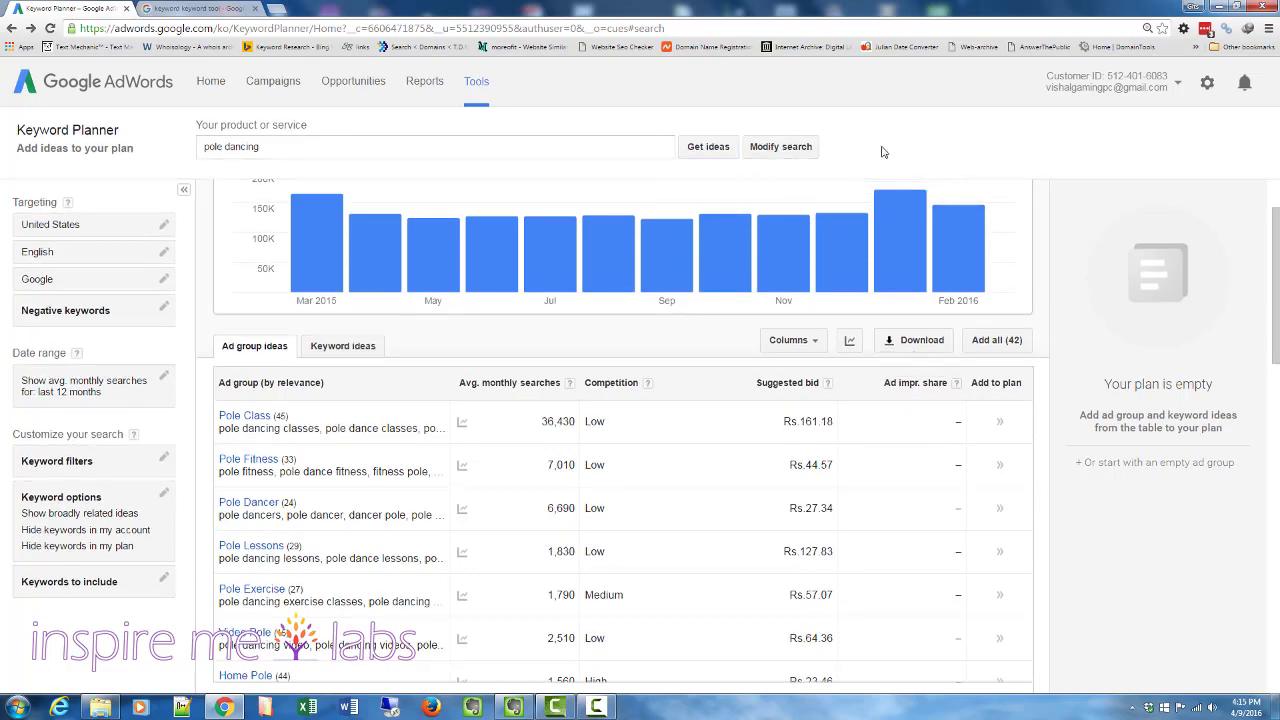
- Open the search modification dialog and clear the product or service phrase
{"action": "left_click", "coordinate": [782, 148]}
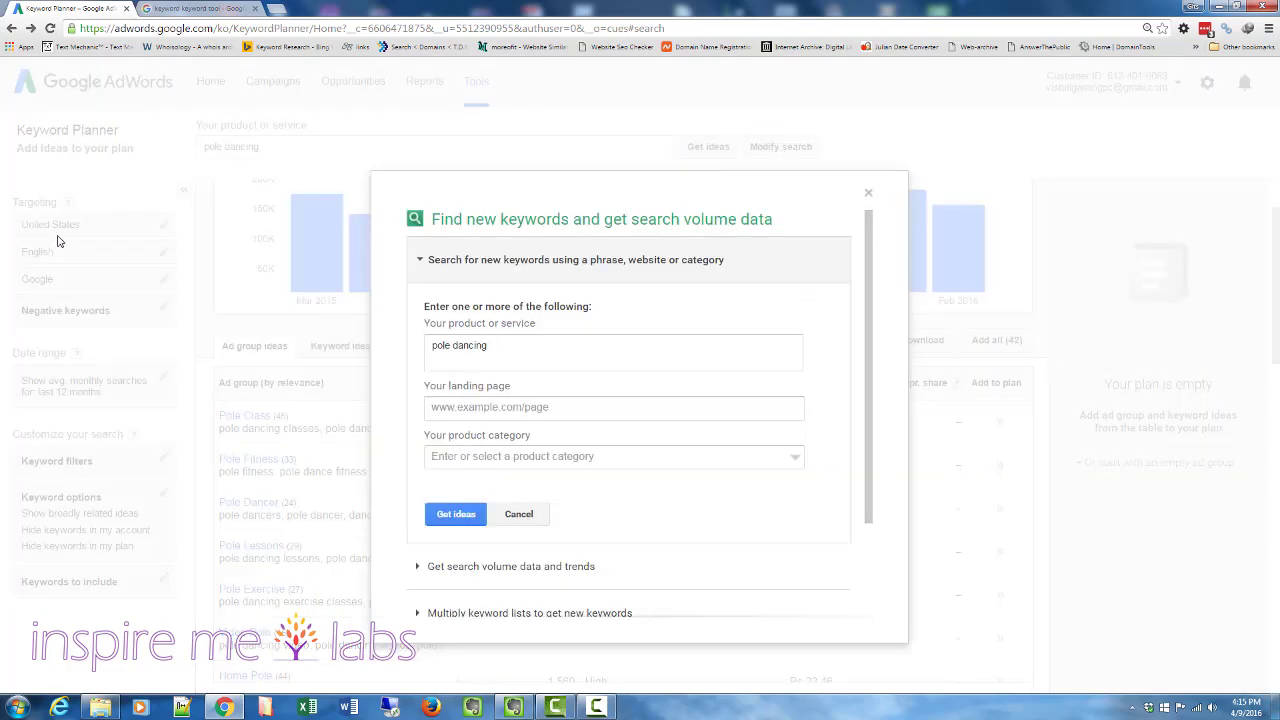
{"action": "left_click", "coordinate": [515, 349]}
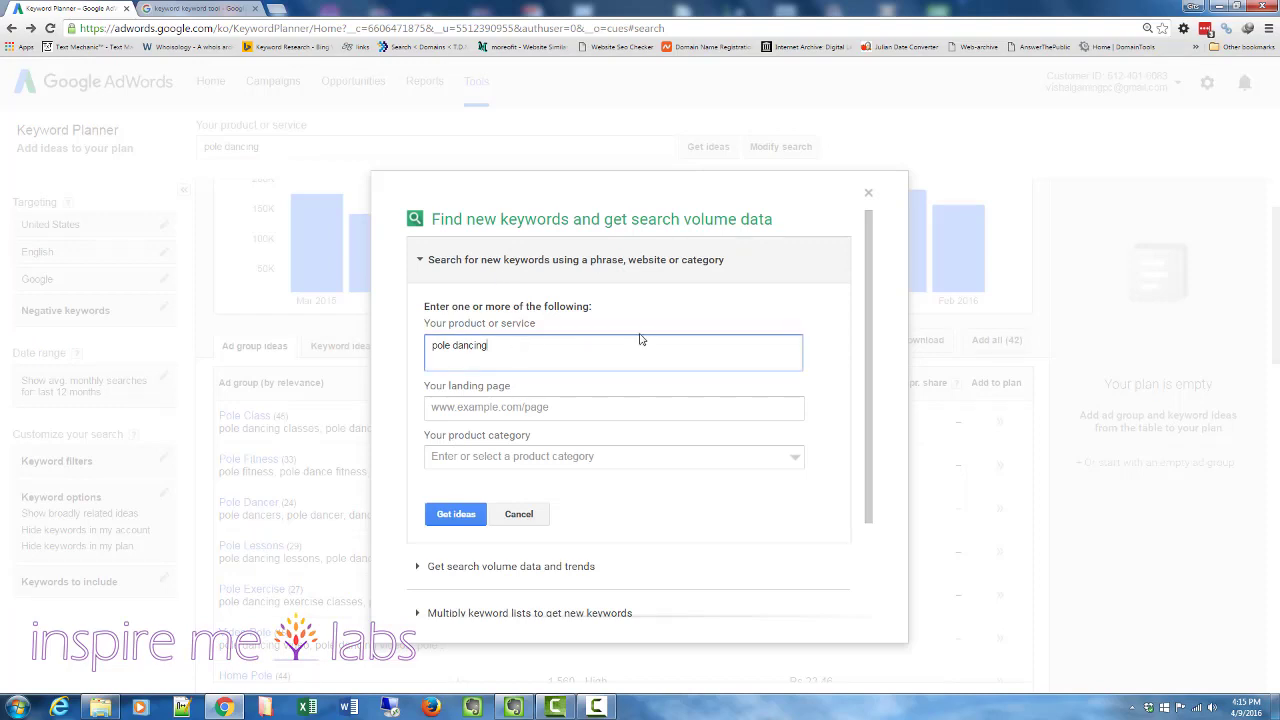
{"action": "left_click_drag", "start_coordinate": [871, 360], "coordinate": [871, 409]}
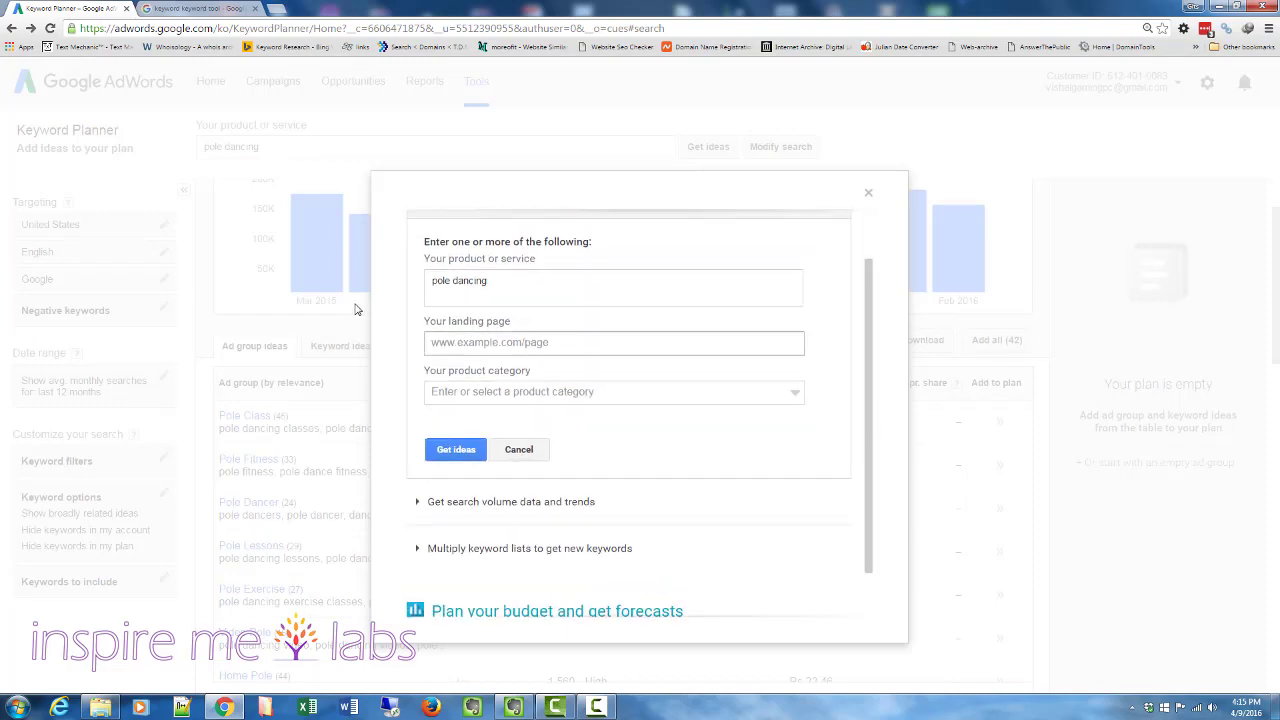
{"action": "left_click_drag", "start_coordinate": [499, 284], "coordinate": [262, 289]}
{"action": "key", "text": "BackSpace"}
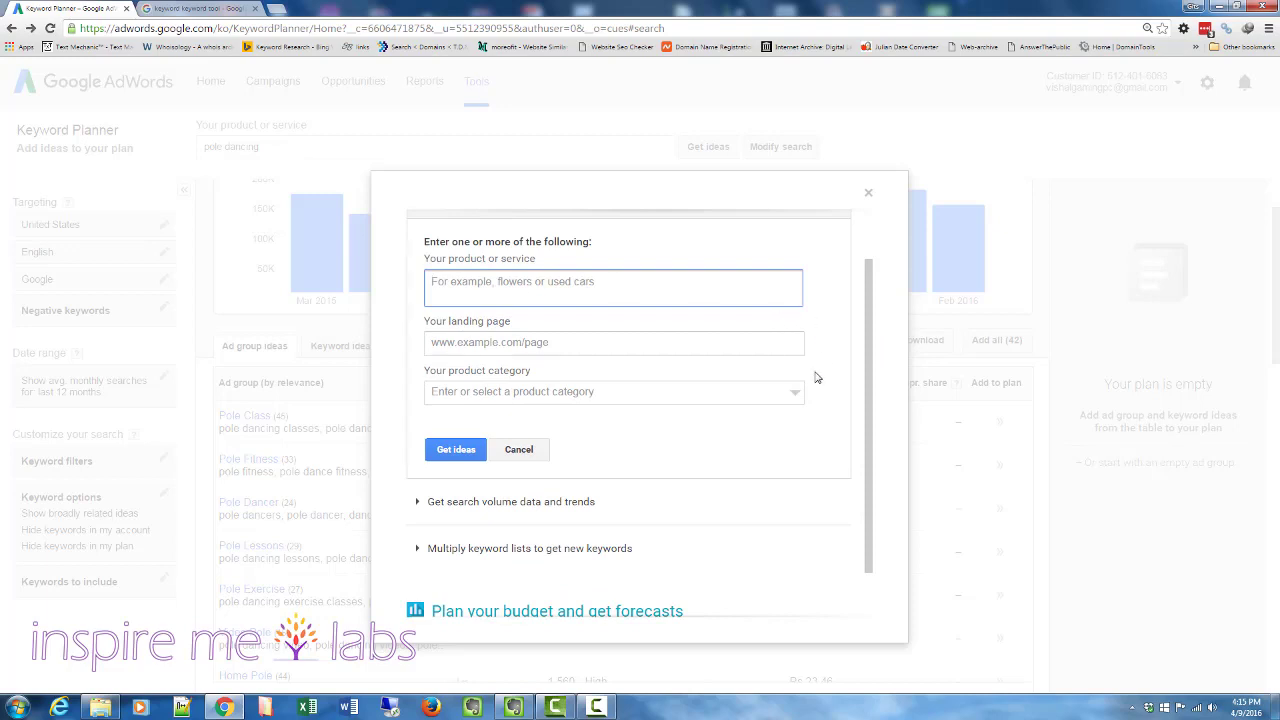
{"action": "scroll", "coordinate": [871, 390], "scroll_direction": "up", "scroll_amount": 3}
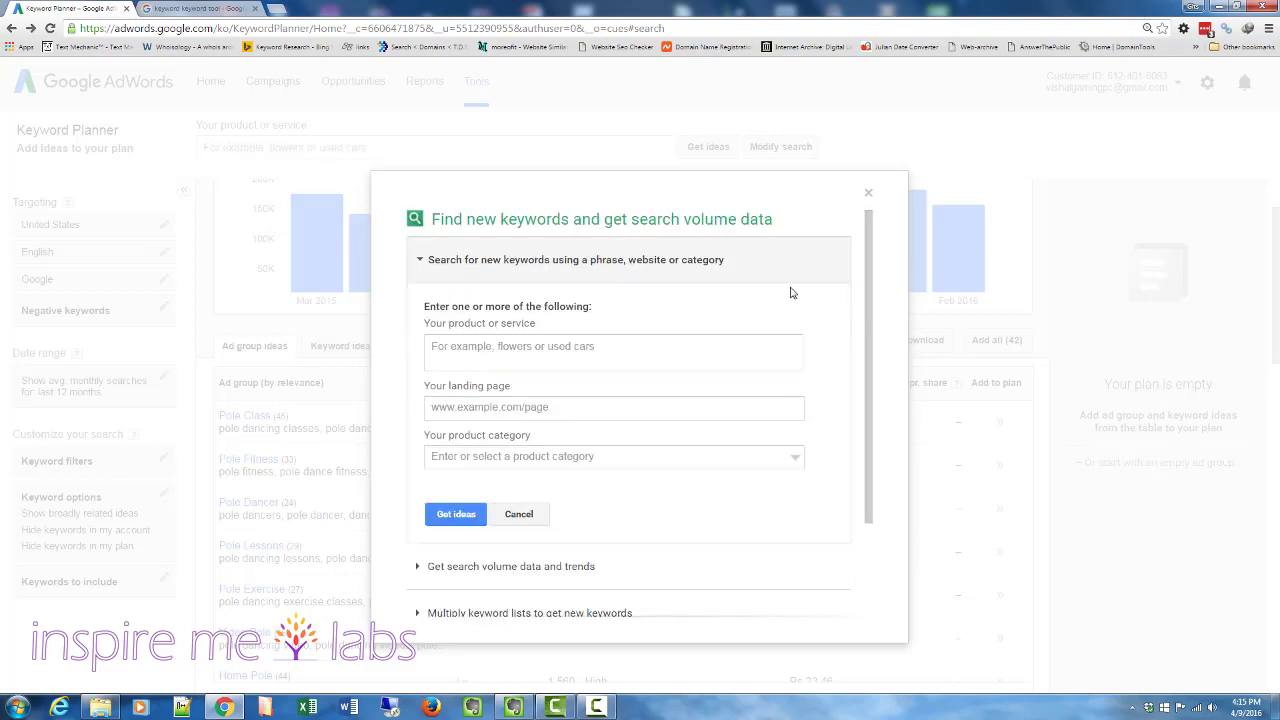
{"action": "left_click", "coordinate": [423, 264]}
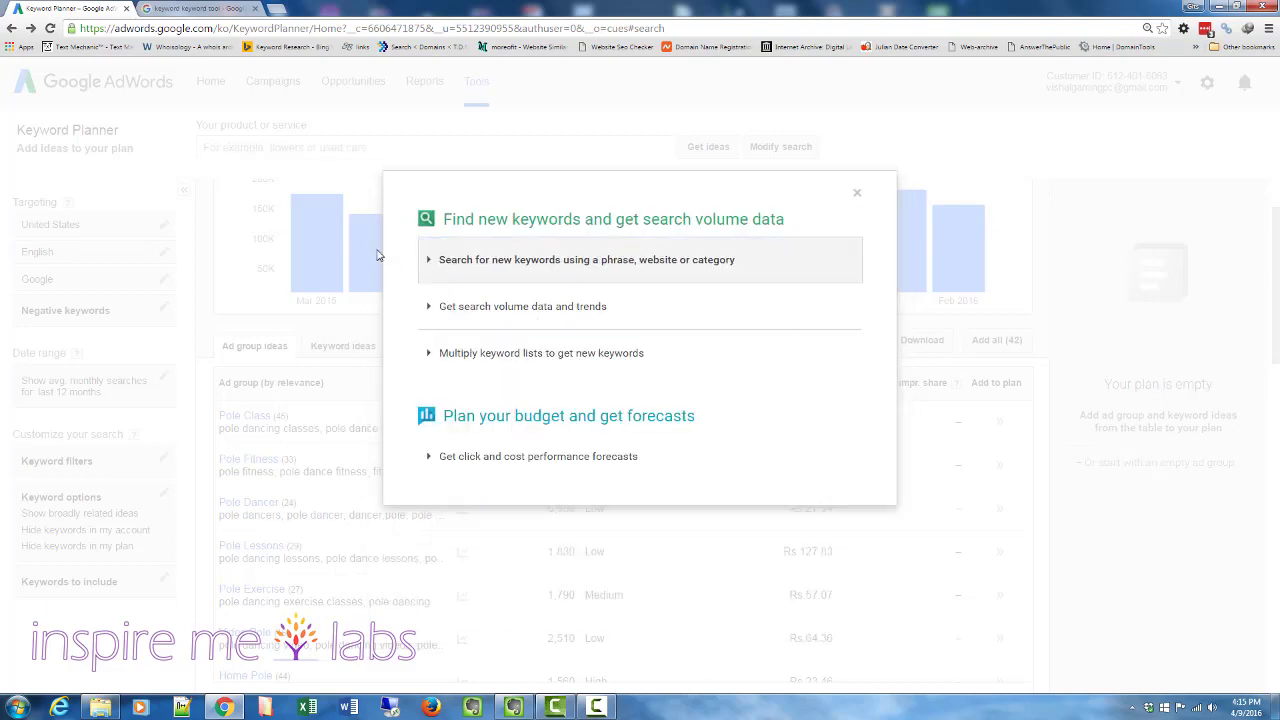
- Open search volume data and trends and enter pole dancing, pole dance classes, pole dancing lessons, free pole dance classes, one per line
{"action": "left_click", "coordinate": [453, 317]}
{"action": "left_click", "coordinate": [517, 428]}
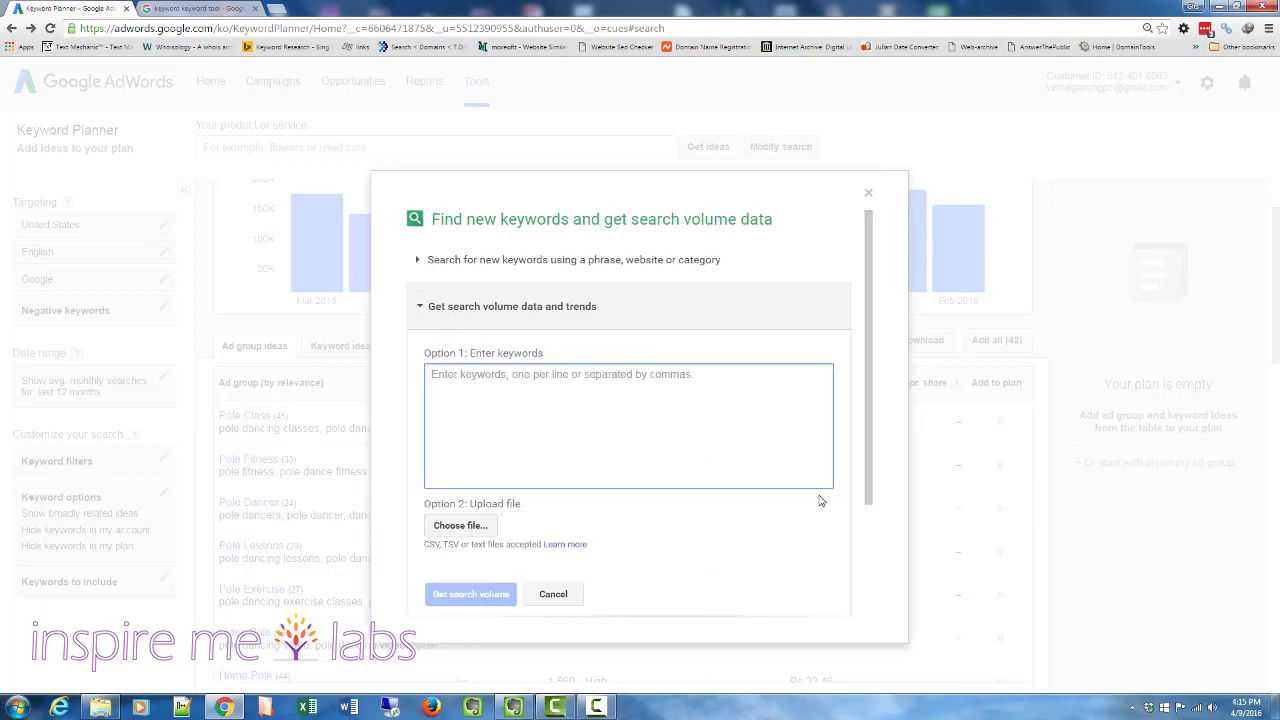
{"action": "type", "text": "pole da"}
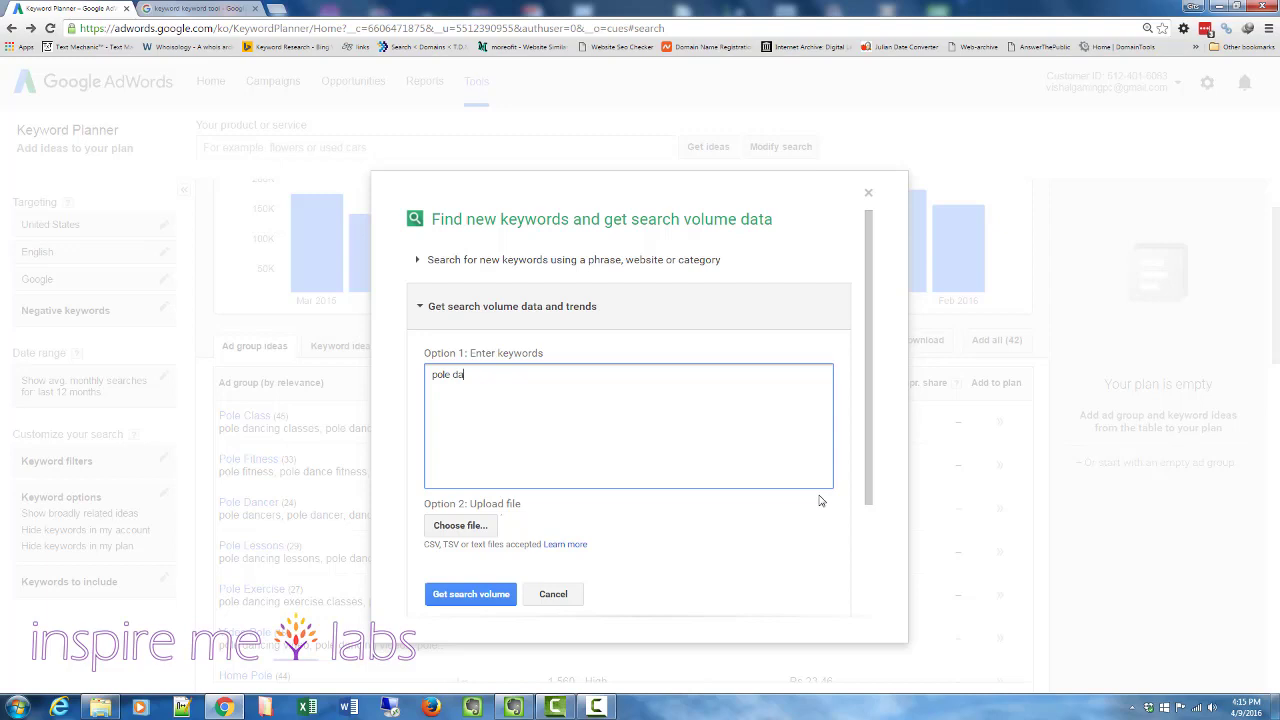
{"action": "type", "text": "nce"}
{"action": "type", "text": "ing "}
{"action": "type", "text": "pole dance clas"}
{"action": "type", "text": "ses"}
{"action": "type", "text": "pole dan"}
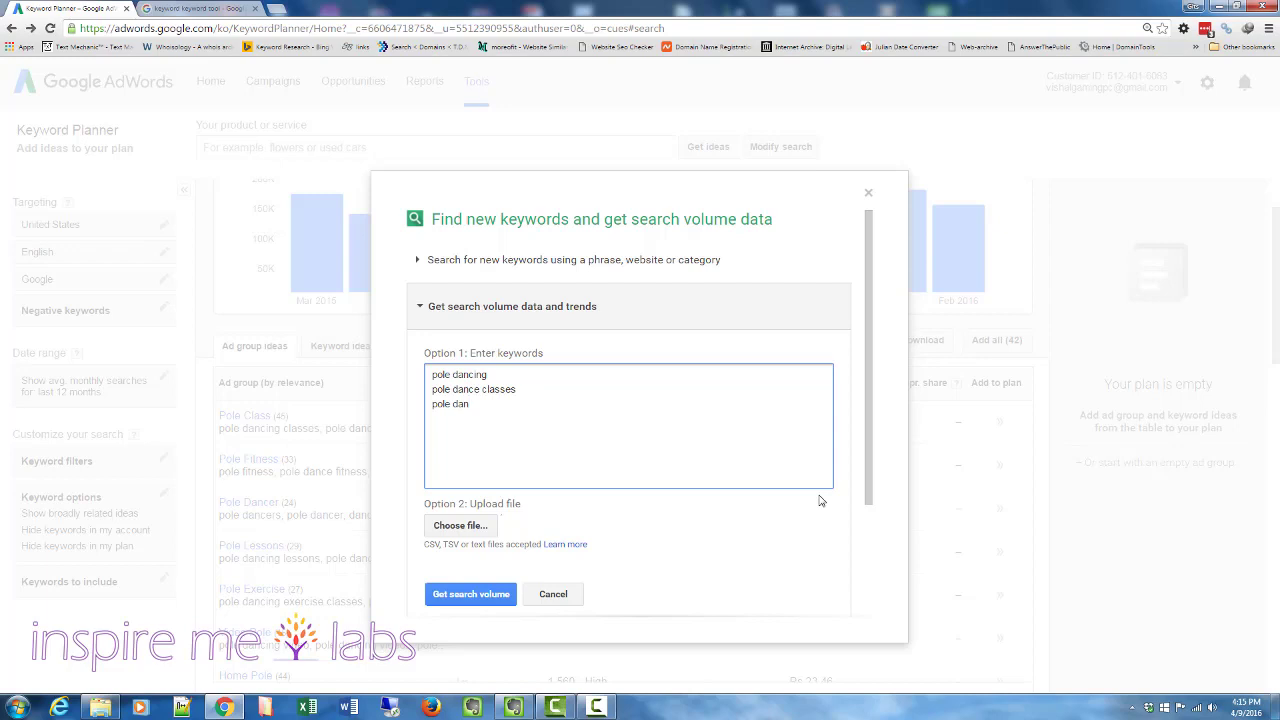
{"action": "type", "text": "cing lessons"}
{"action": "key", "text": "Return"}
{"action": "type", "text": "free pole dance p"}
{"action": "key", "text": "BackSpace"}
{"action": "type", "text": "classes"}
{"action": "key", "text": "Return"}
- Get the search volume for the four entered keywords
{"action": "scroll", "coordinate": [597, 441], "scroll_direction": "down", "scroll_amount": 3}
{"action": "scroll", "coordinate": [597, 445], "scroll_direction": "up", "scroll_amount": 3}
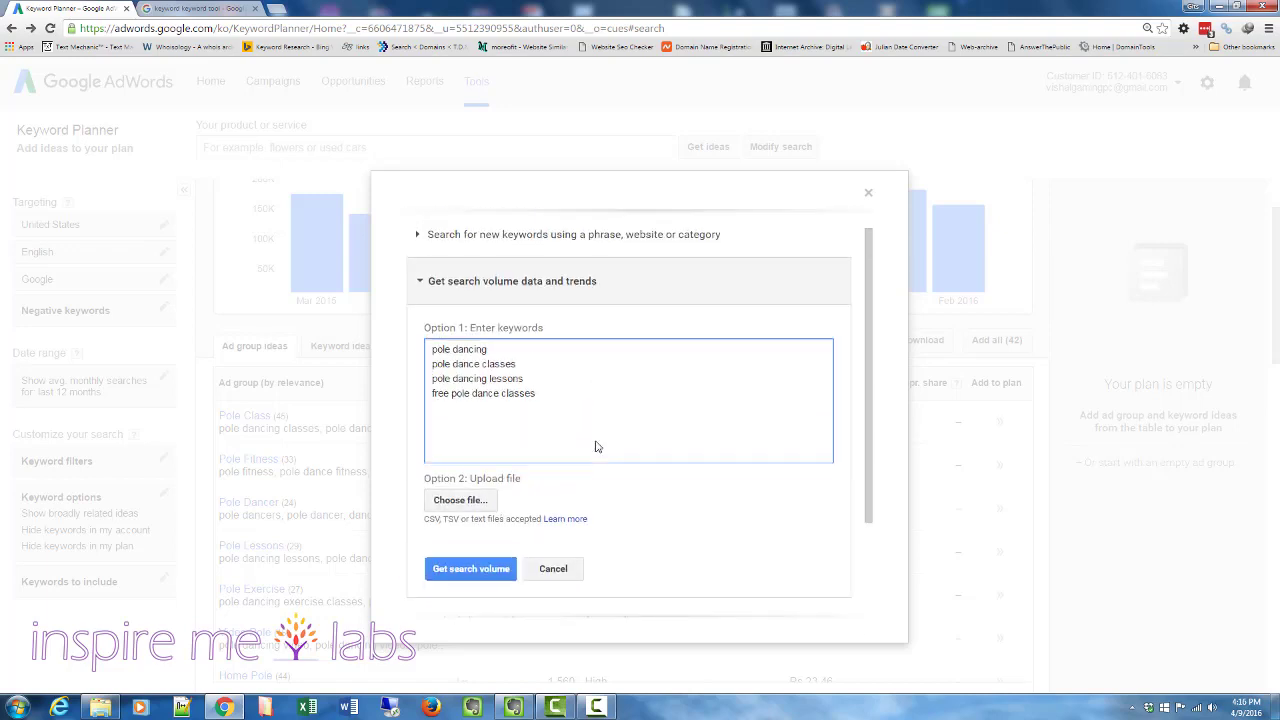
{"action": "key", "text": "ctrl+a"}
{"action": "left_click", "coordinate": [538, 438]}
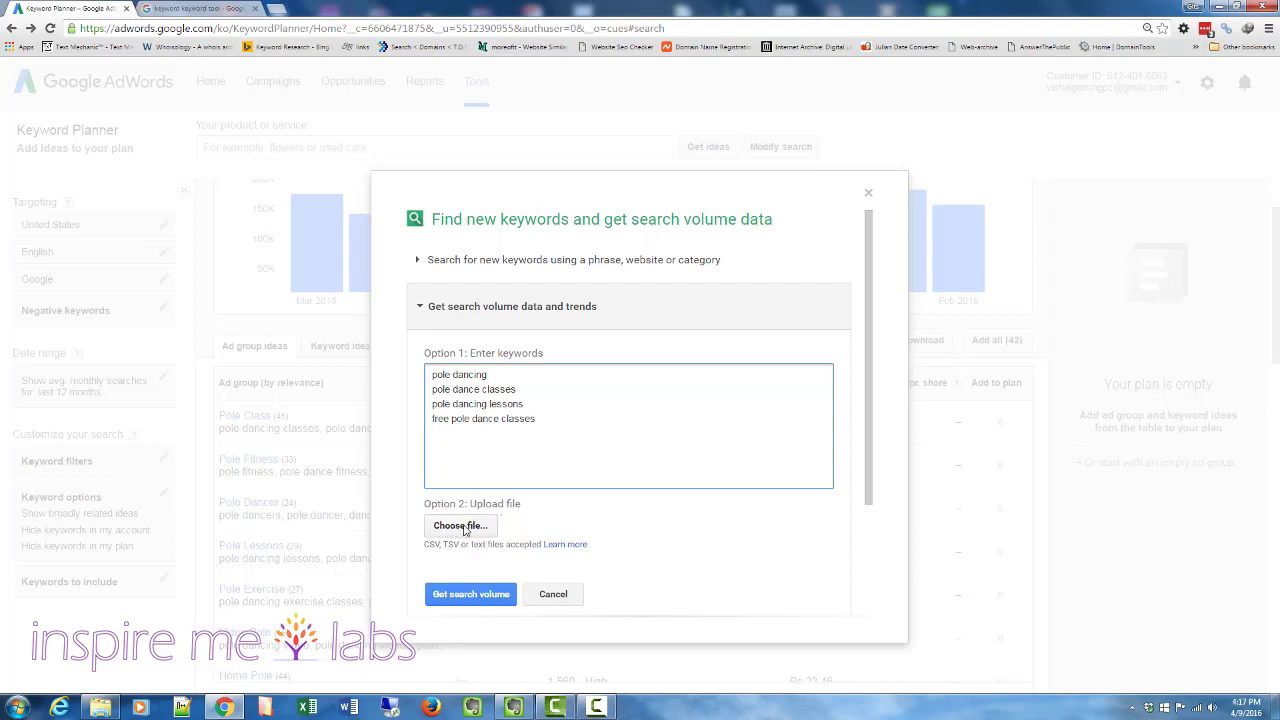
{"action": "left_click", "coordinate": [456, 598]}
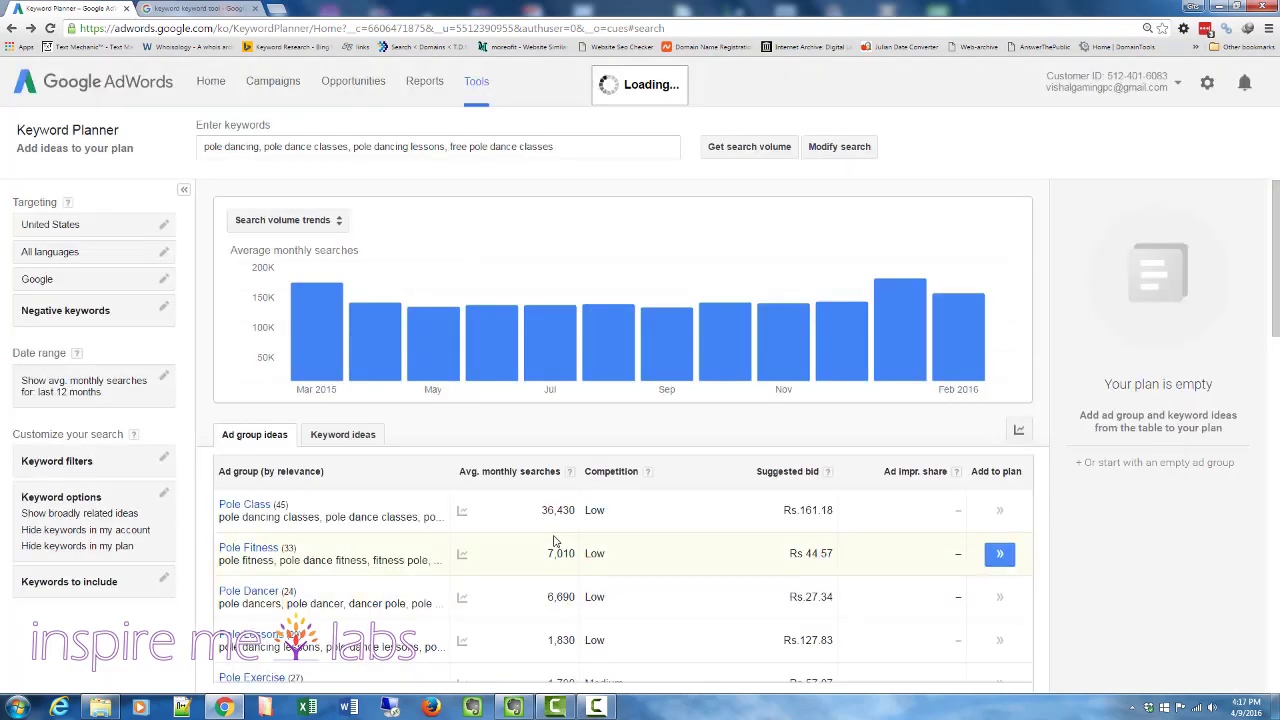
- Open the Keywords like: Free Pole Dance Classes ad group and review its keywords' search volumes
{"action": "scroll", "coordinate": [558, 543], "scroll_direction": "down", "scroll_amount": 3}
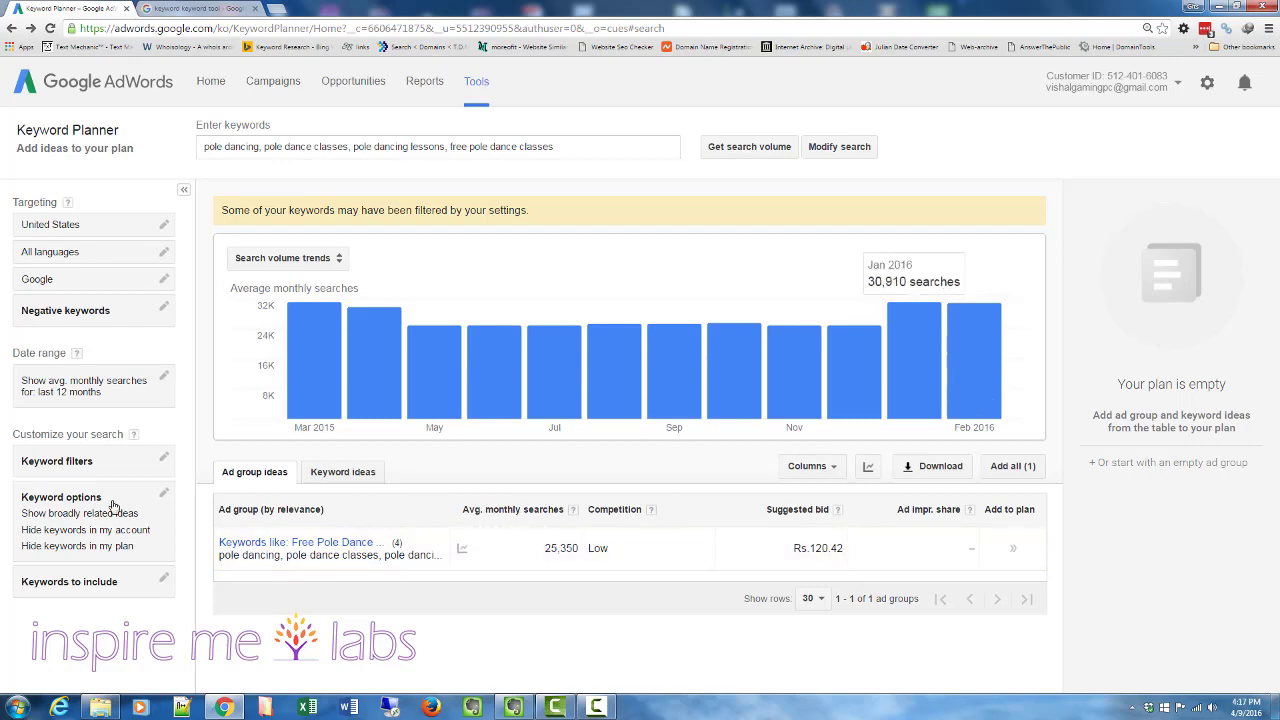
{"action": "left_click", "coordinate": [290, 542]}
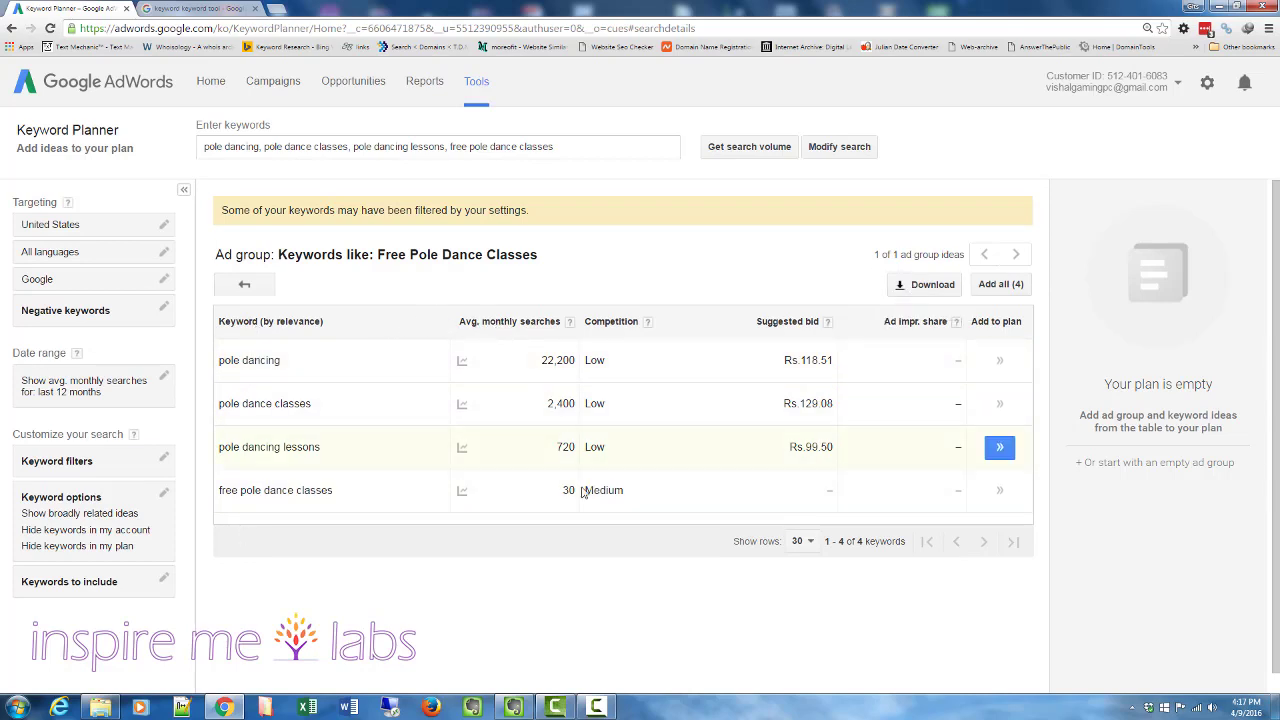
{"action": "scroll", "coordinate": [462, 345], "scroll_direction": "down", "scroll_amount": 1}
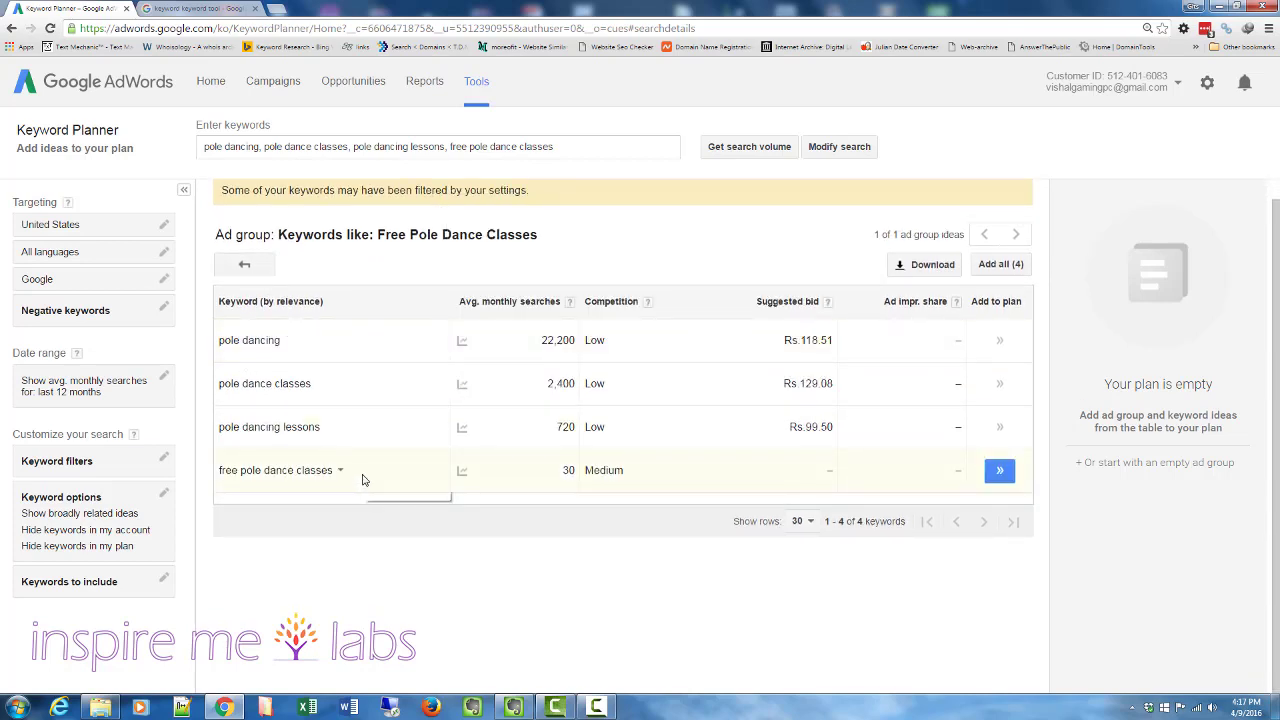
{"action": "scroll", "coordinate": [500, 491], "scroll_direction": "up", "scroll_amount": 1}
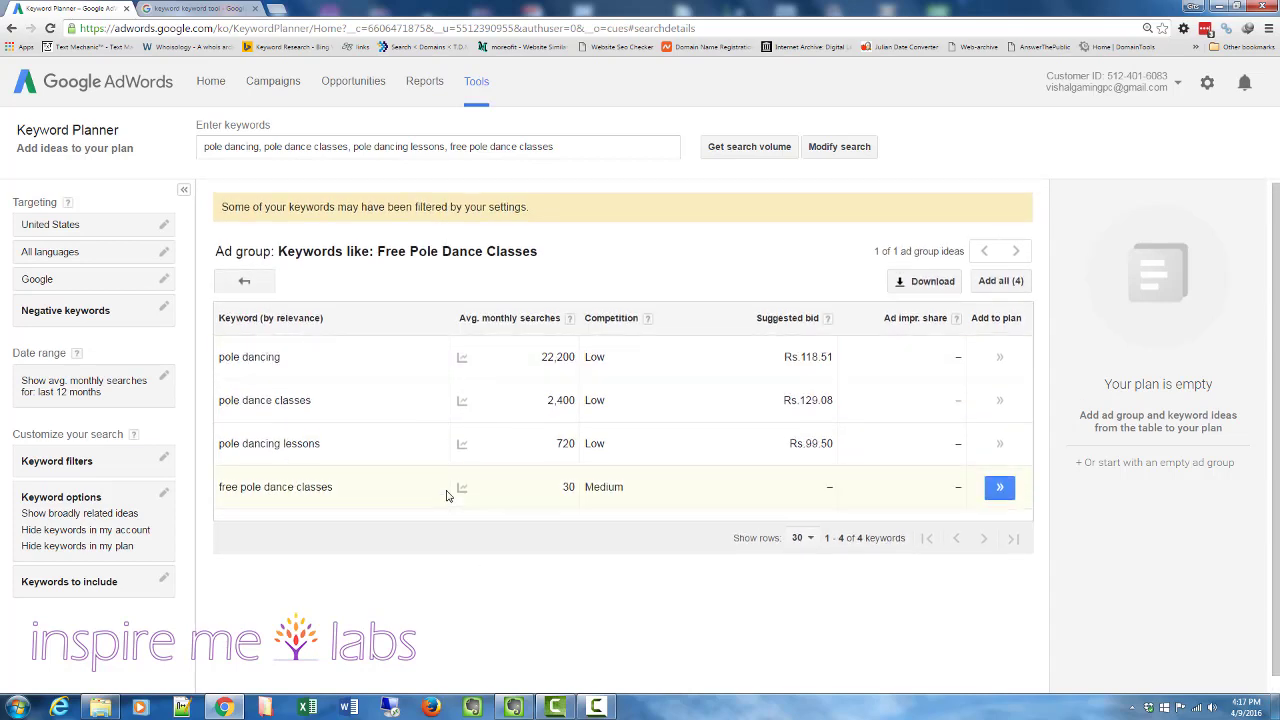
- Multiply list free by pole dance classes, pole dance lessons and pole dance courses and get search volume
{"action": "left_click", "coordinate": [830, 150]}
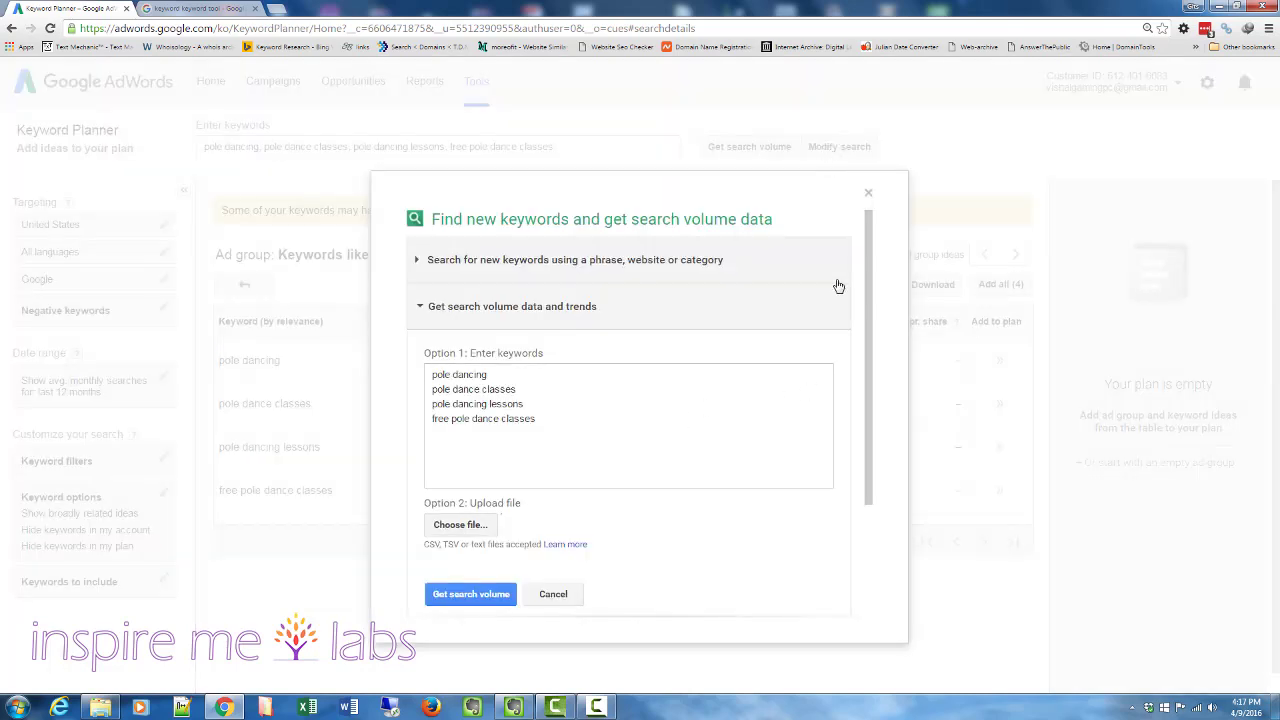
{"action": "left_click", "coordinate": [802, 318]}
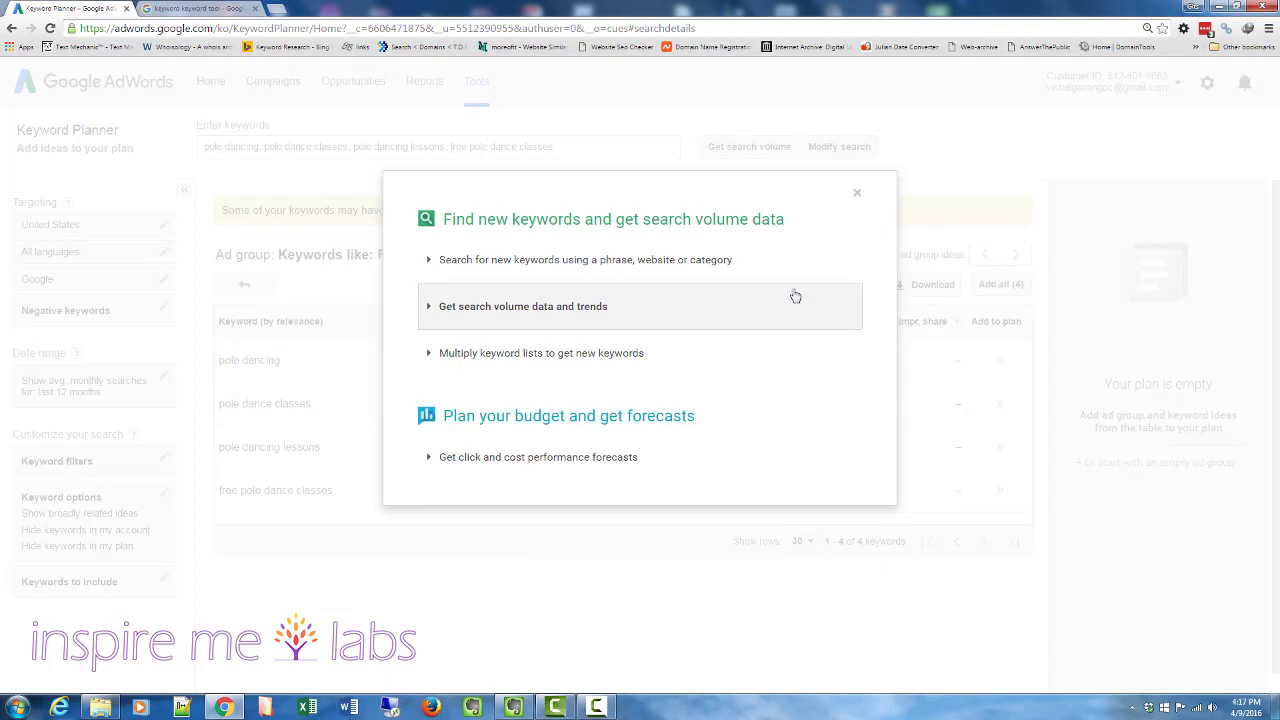
{"action": "left_click", "coordinate": [505, 366]}
{"action": "left_click", "coordinate": [416, 460]}
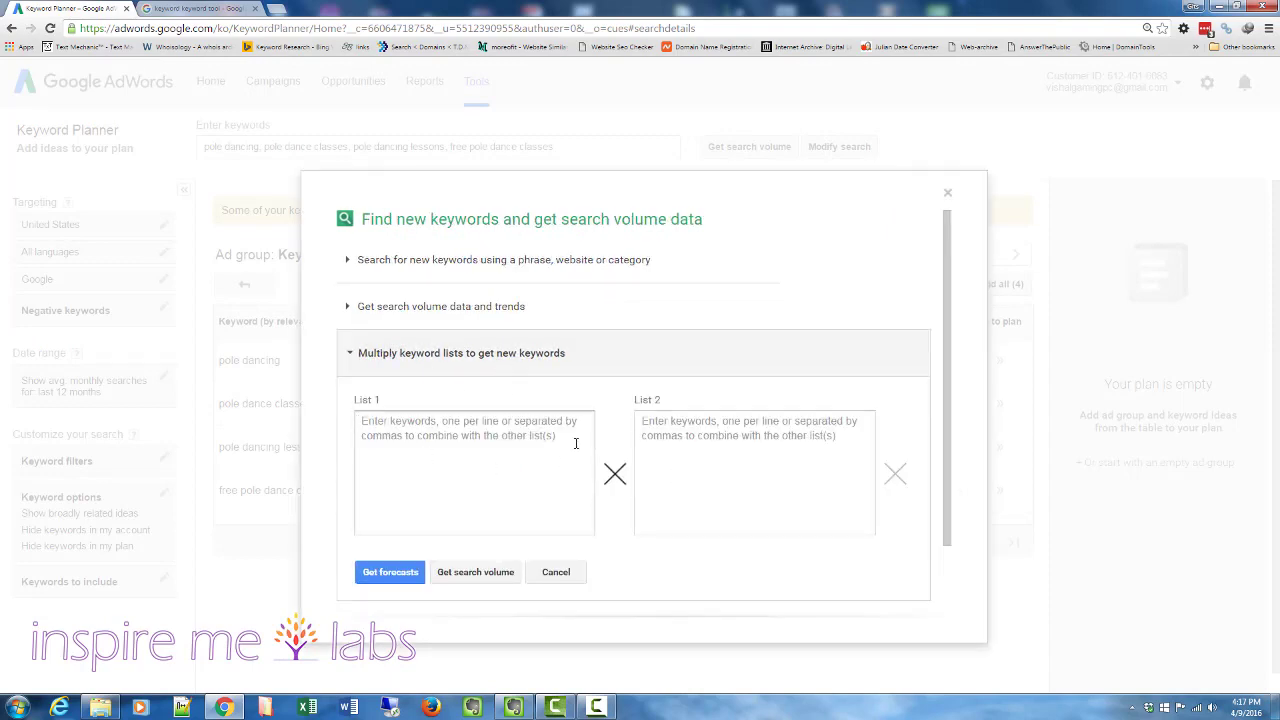
{"action": "type", "text": "free"}
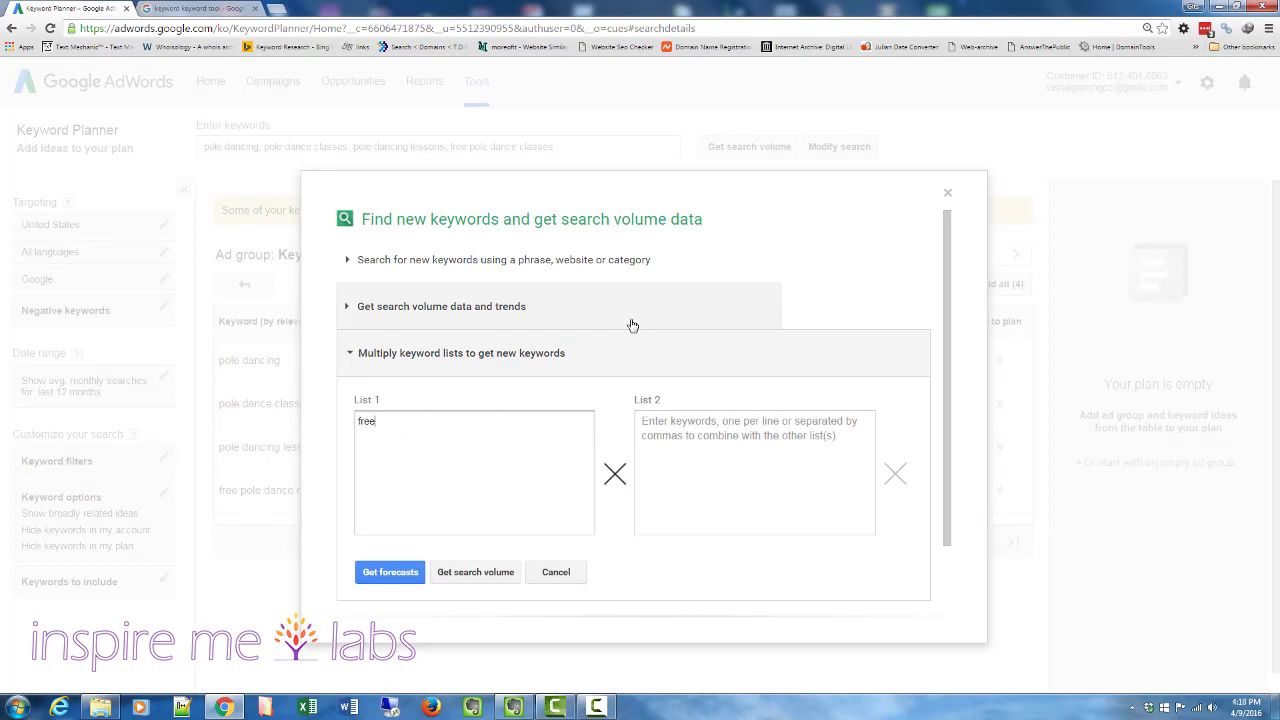
{"action": "left_click", "coordinate": [712, 426]}
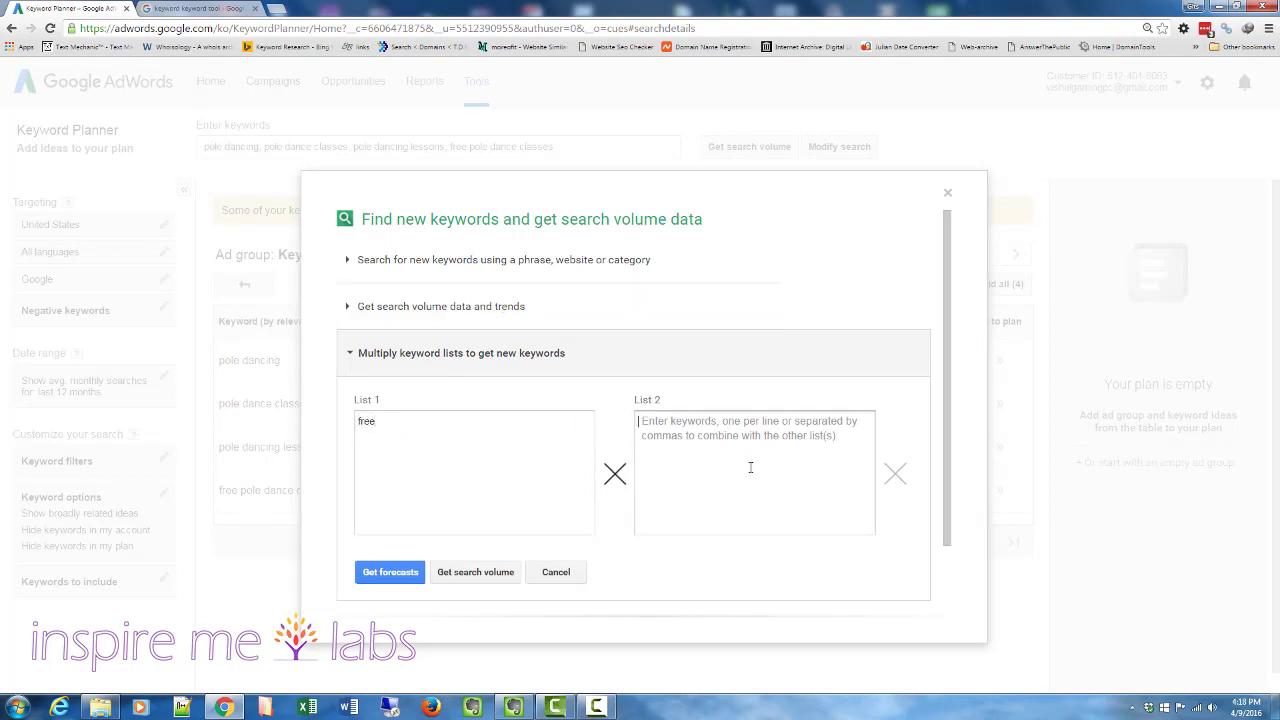
{"action": "type", "text": "pole courses"}
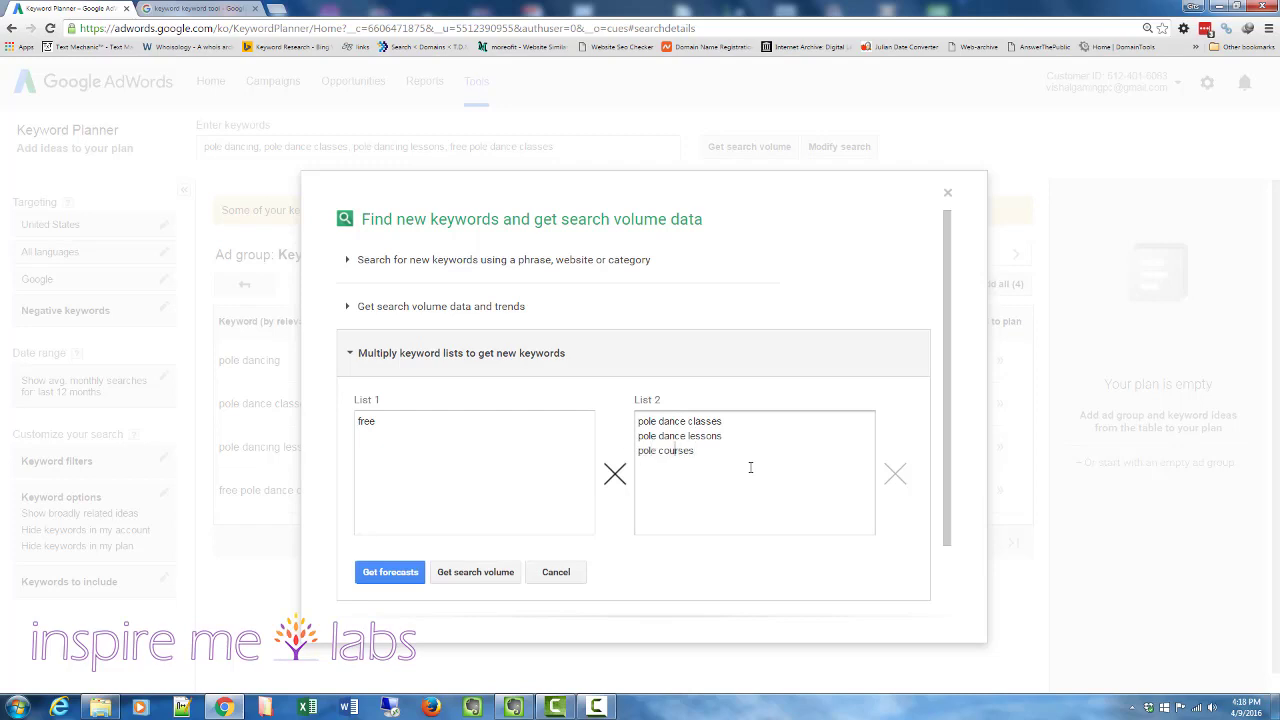
{"action": "type", "text": "dance"}
{"action": "left_click", "coordinate": [466, 572]}
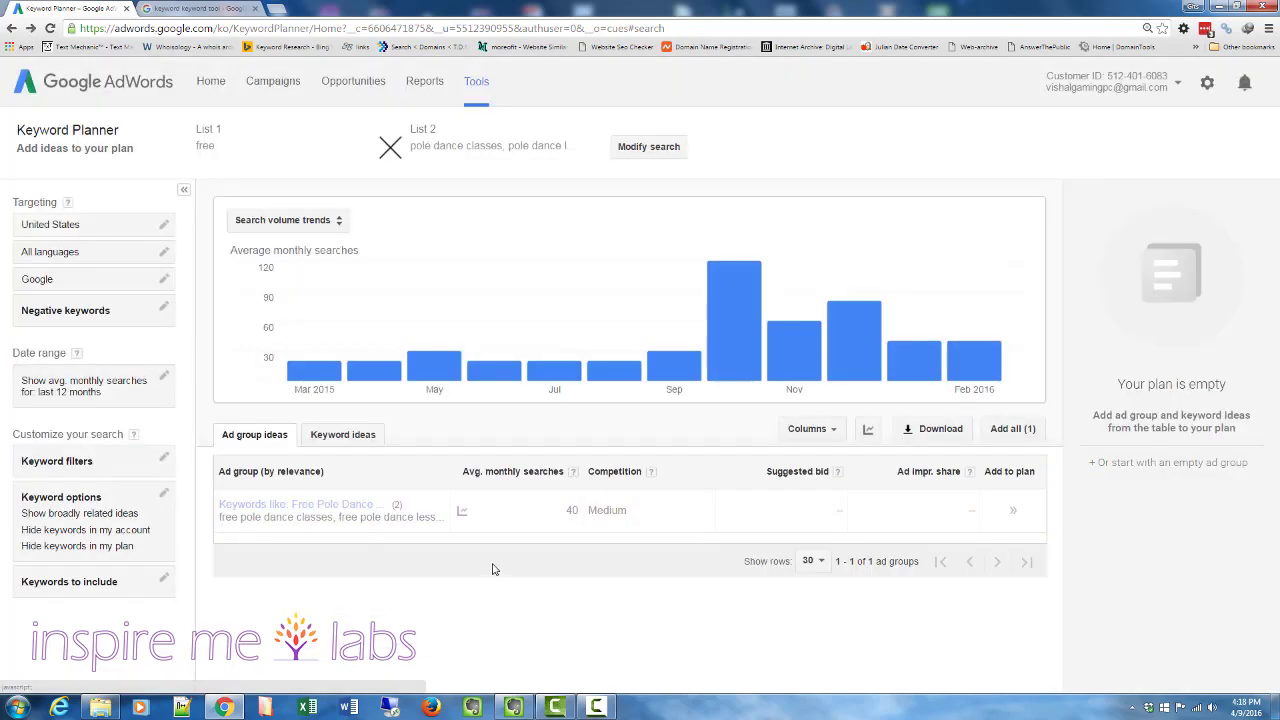
- Open the Free Pole Dance Lessons ad group and go back to the ad group list
{"action": "left_click", "coordinate": [333, 510]}
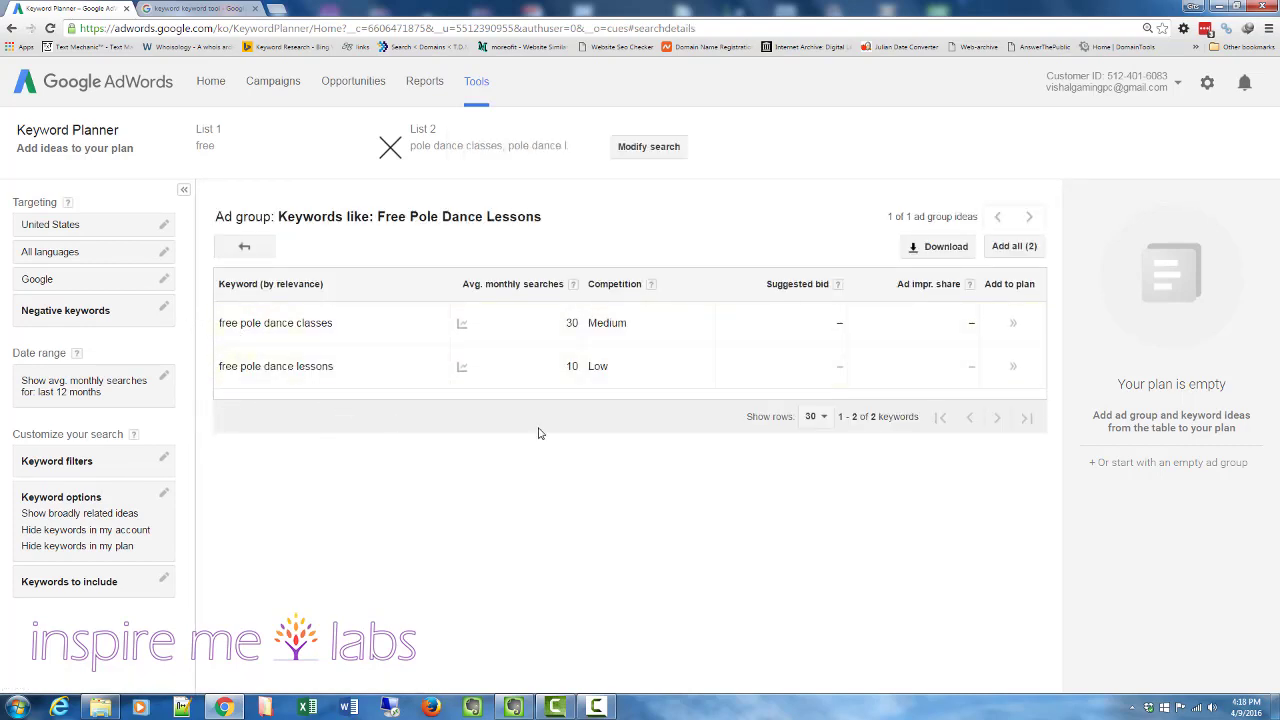
{"action": "left_click", "coordinate": [244, 252]}
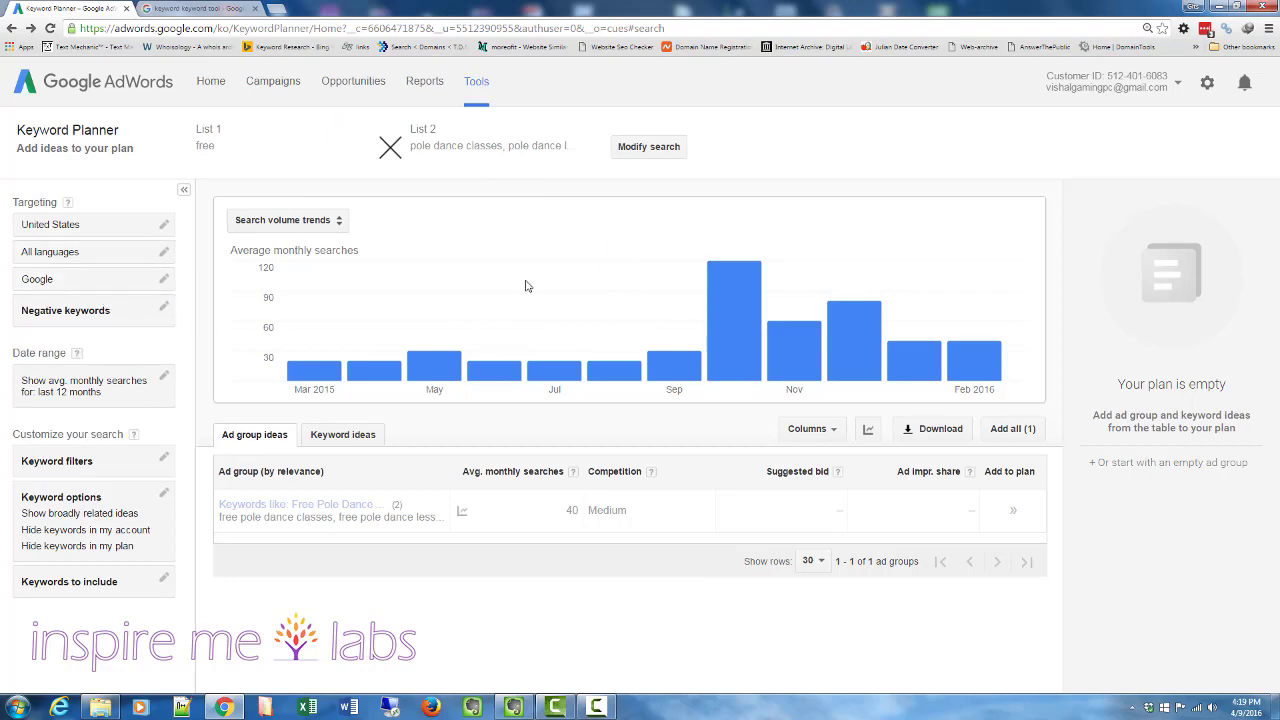
- Search for new keyword ideas using the phrase pole dance classes
{"action": "left_click", "coordinate": [642, 156]}
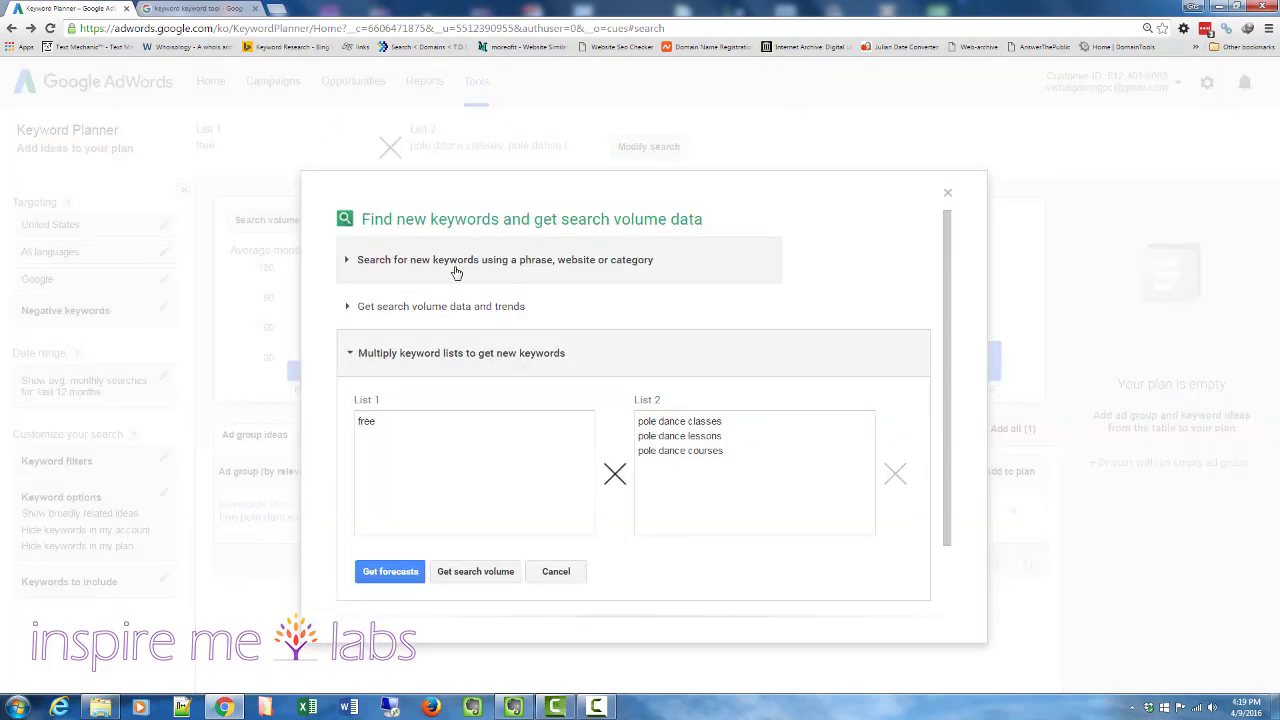
{"action": "left_click", "coordinate": [425, 262]}
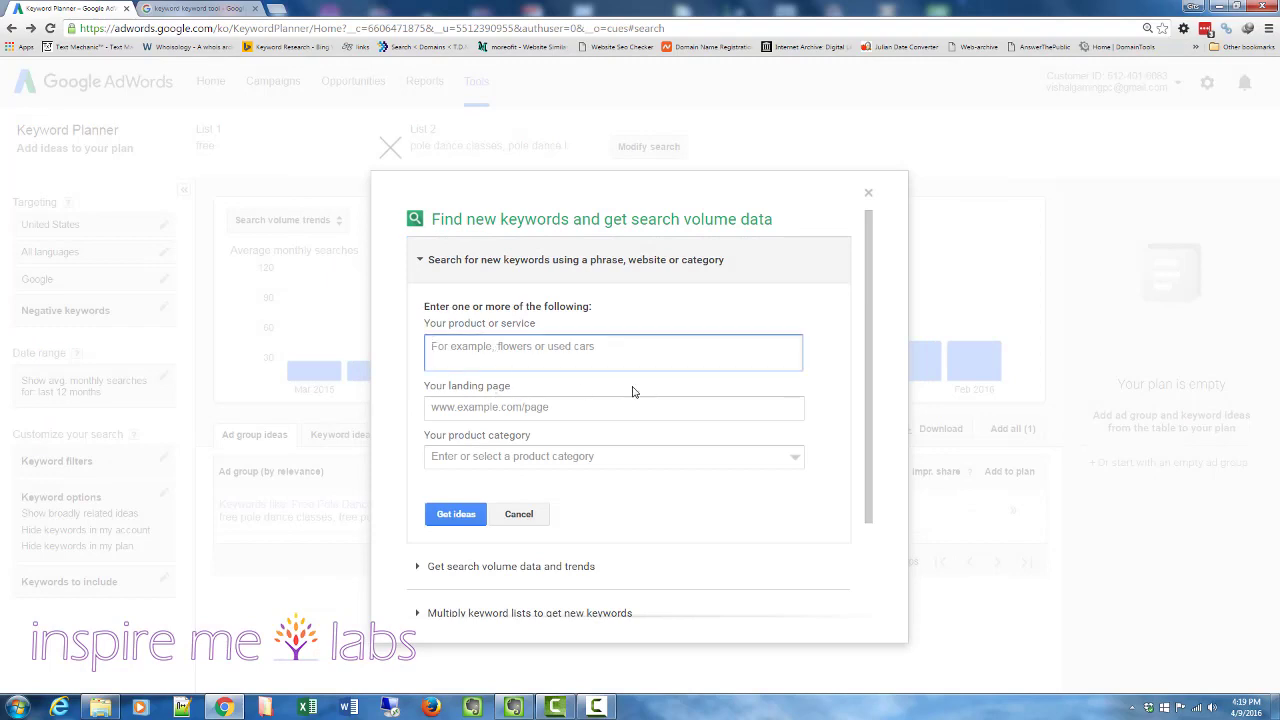
{"action": "type", "text": "pol"}
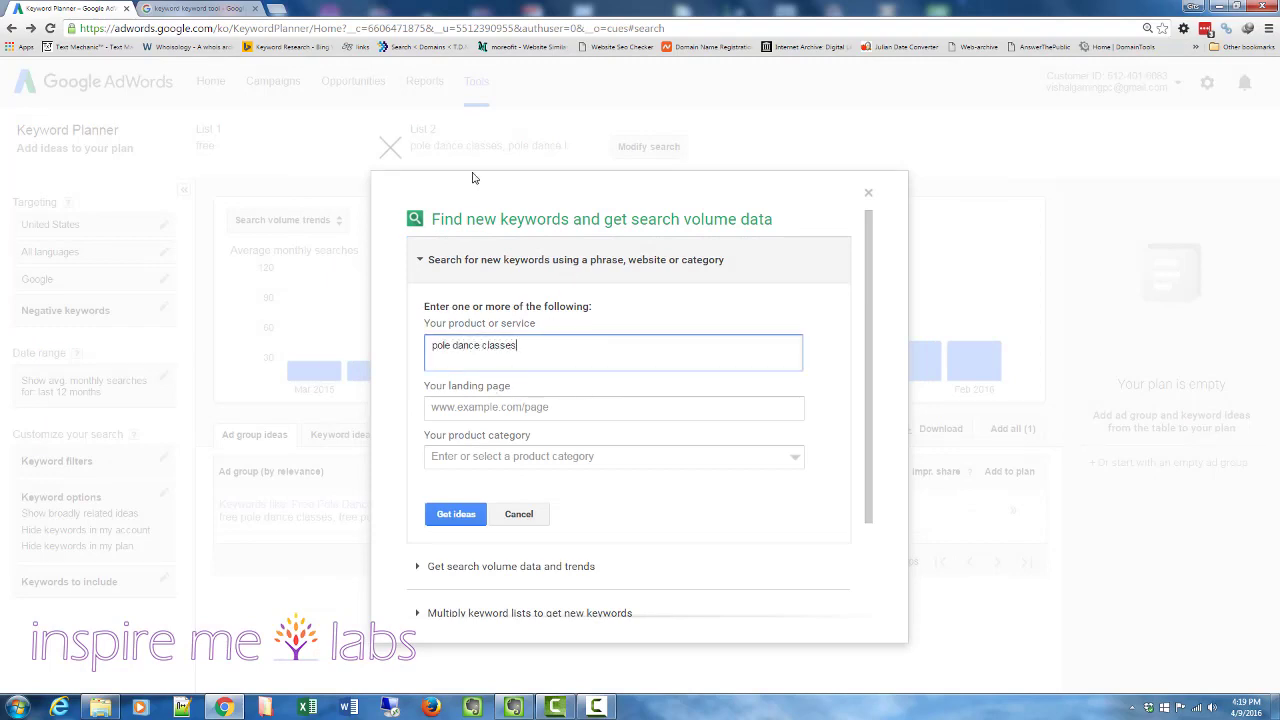
{"action": "type", "text": "e dance classes"}
{"action": "left_click", "coordinate": [440, 520]}
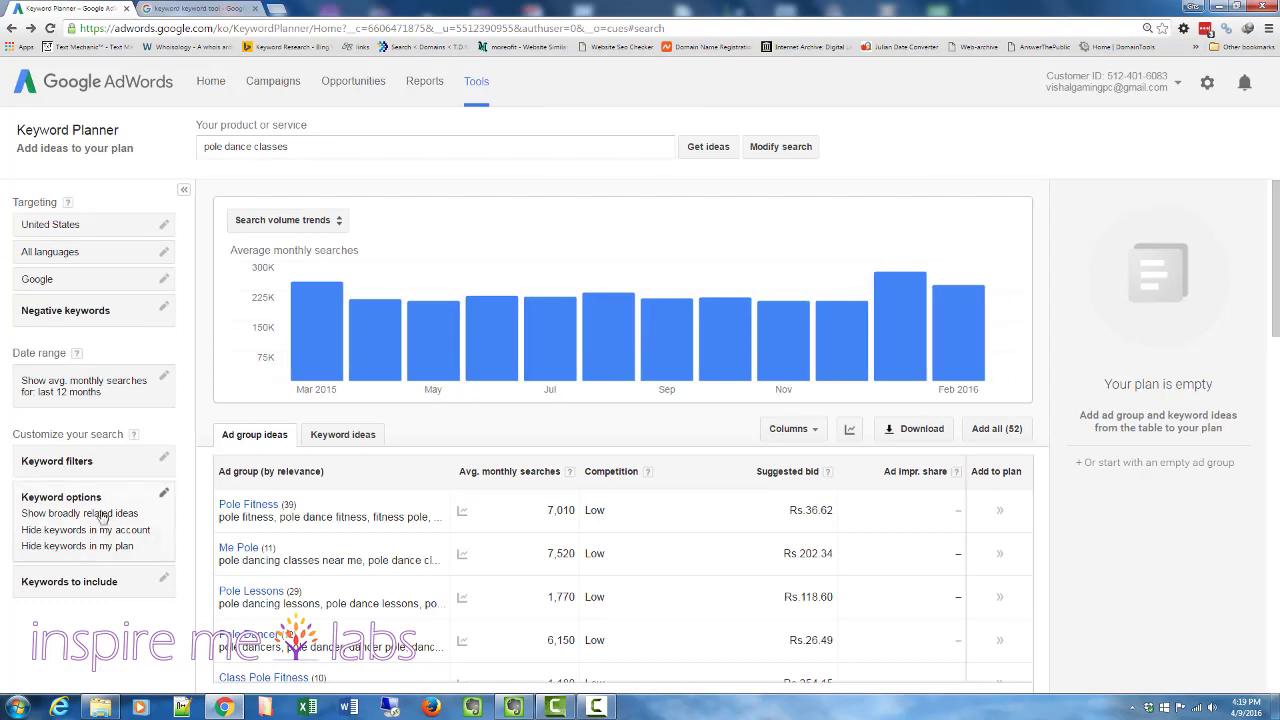
- Open the Pole Lessons ad group to see its keywords
{"action": "scroll", "coordinate": [400, 475], "scroll_direction": "down", "scroll_amount": 3}
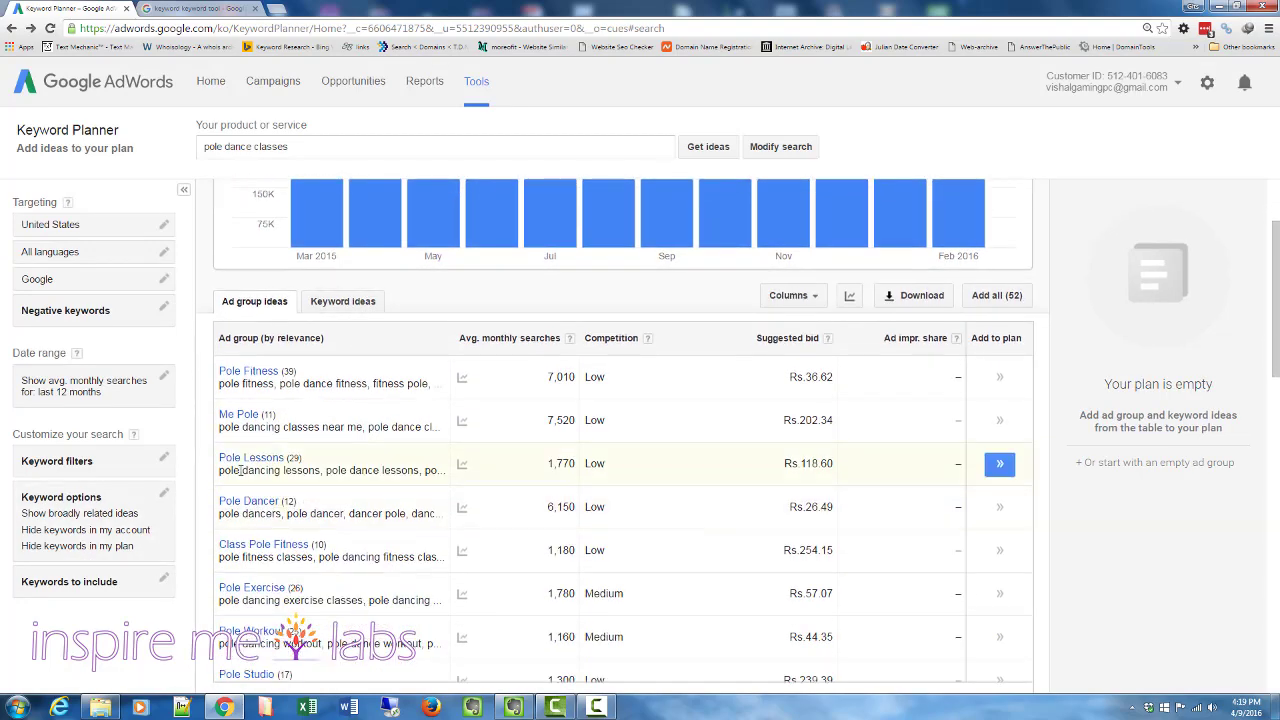
{"action": "left_click", "coordinate": [250, 458]}
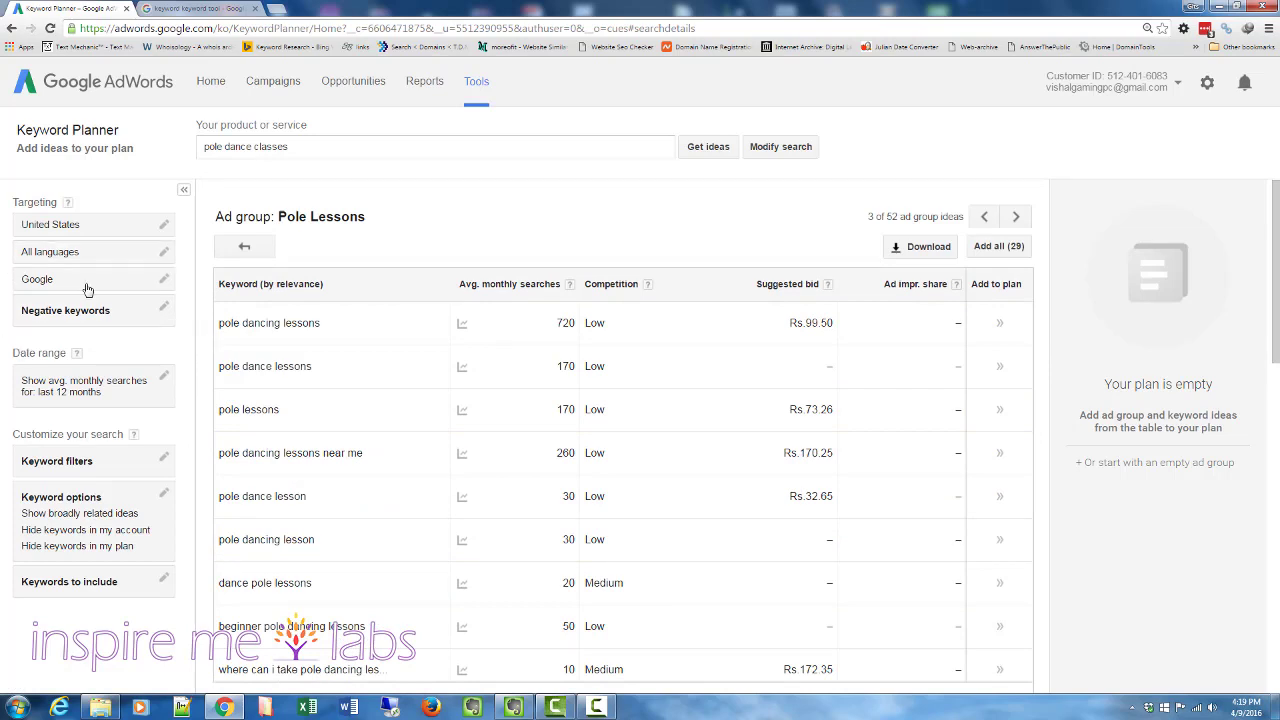
- Add a keyword filter for average monthly searches of at least 100
{"action": "left_click", "coordinate": [163, 457]}
{"action": "left_click", "coordinate": [75, 212]}
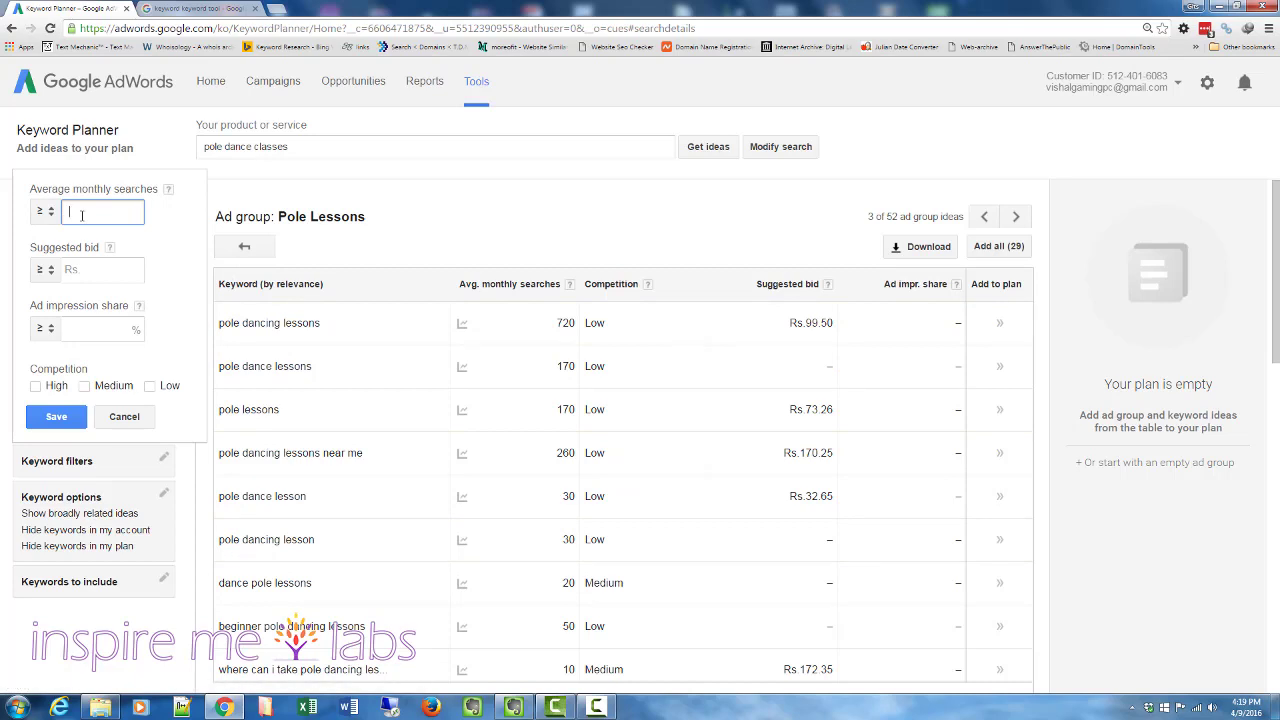
{"action": "left_click", "coordinate": [84, 269]}
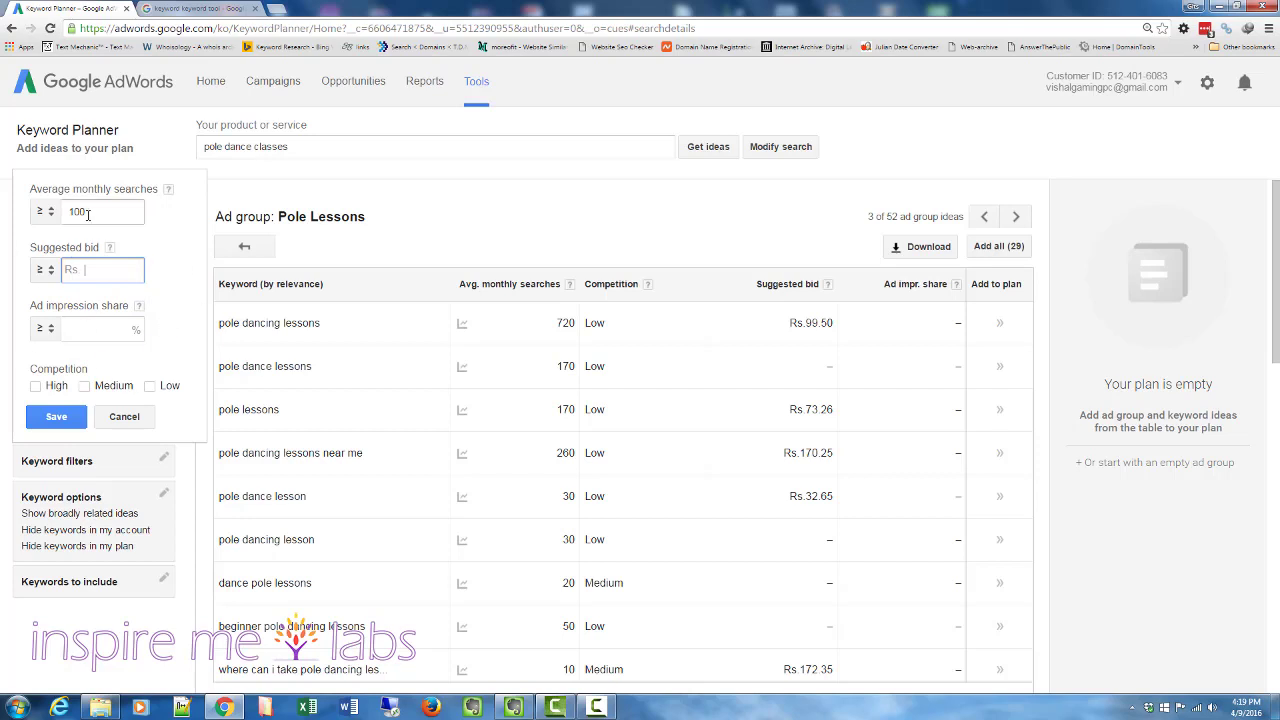
{"action": "left_click", "coordinate": [90, 212]}
{"action": "left_click", "coordinate": [56, 416]}
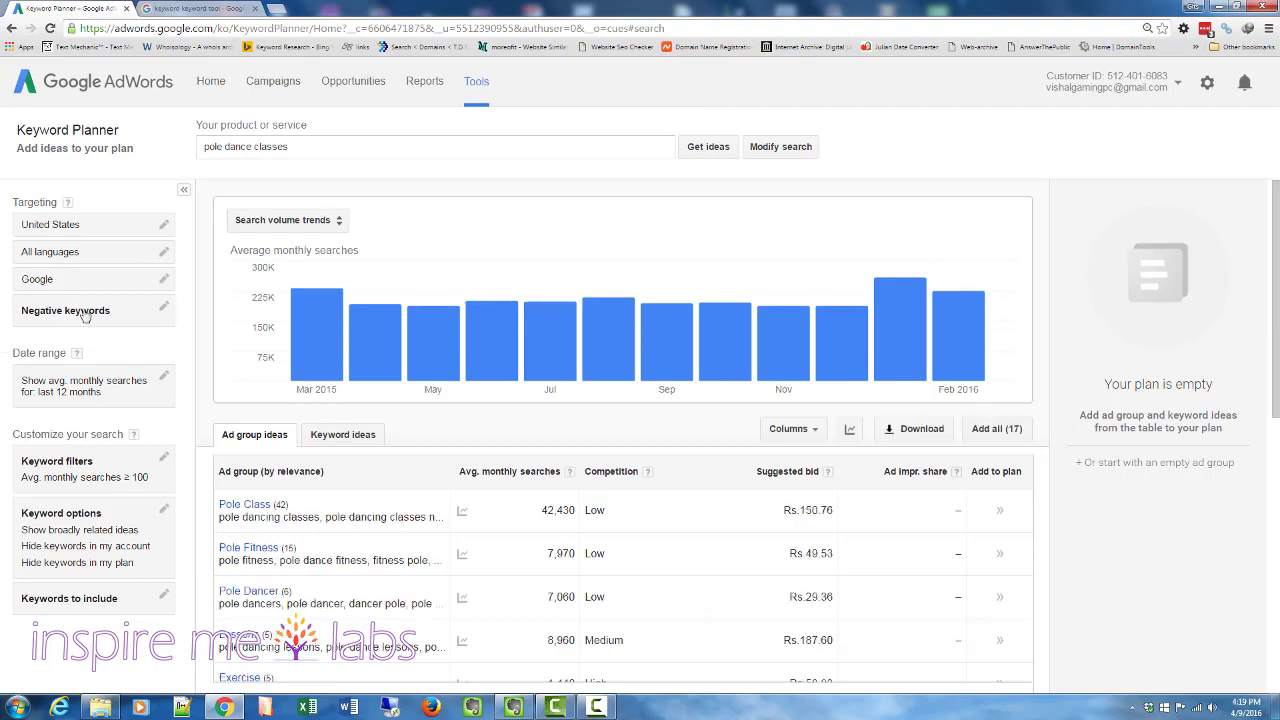
- Open the Lessons ad group from the filtered ideas
{"action": "scroll", "coordinate": [426, 478], "scroll_direction": "down", "scroll_amount": 3}
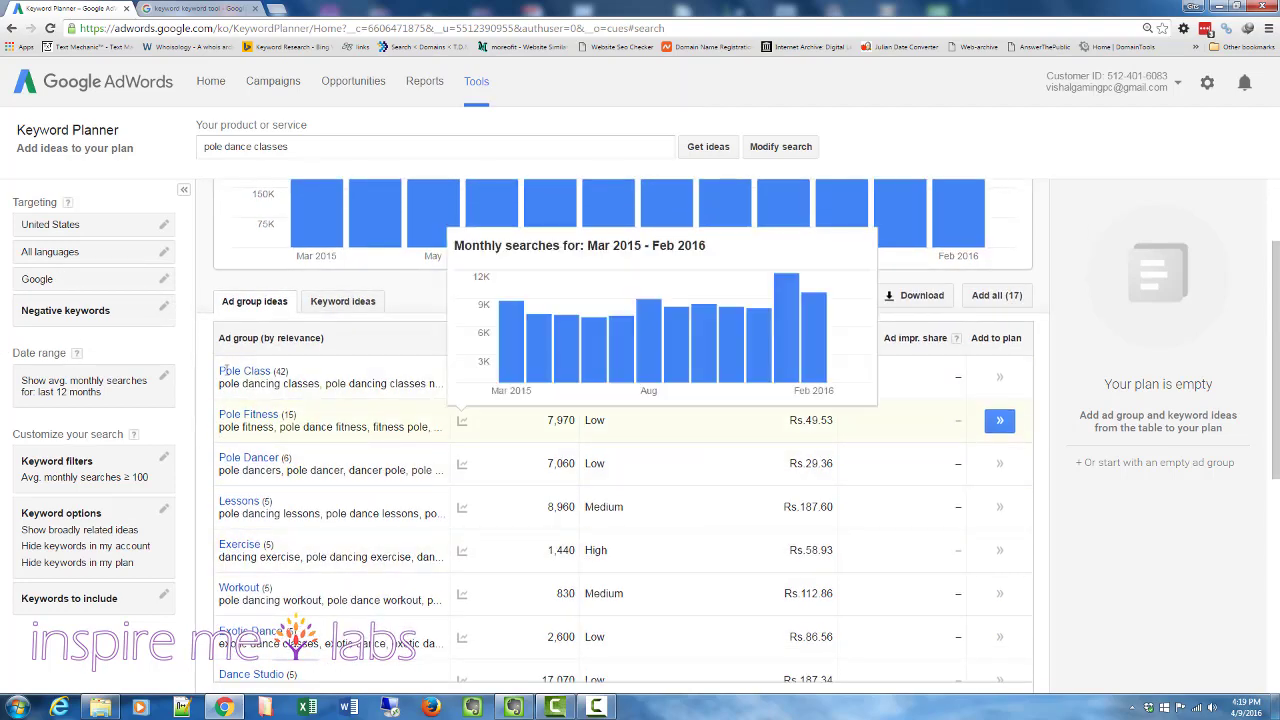
{"action": "left_click", "coordinate": [241, 502]}
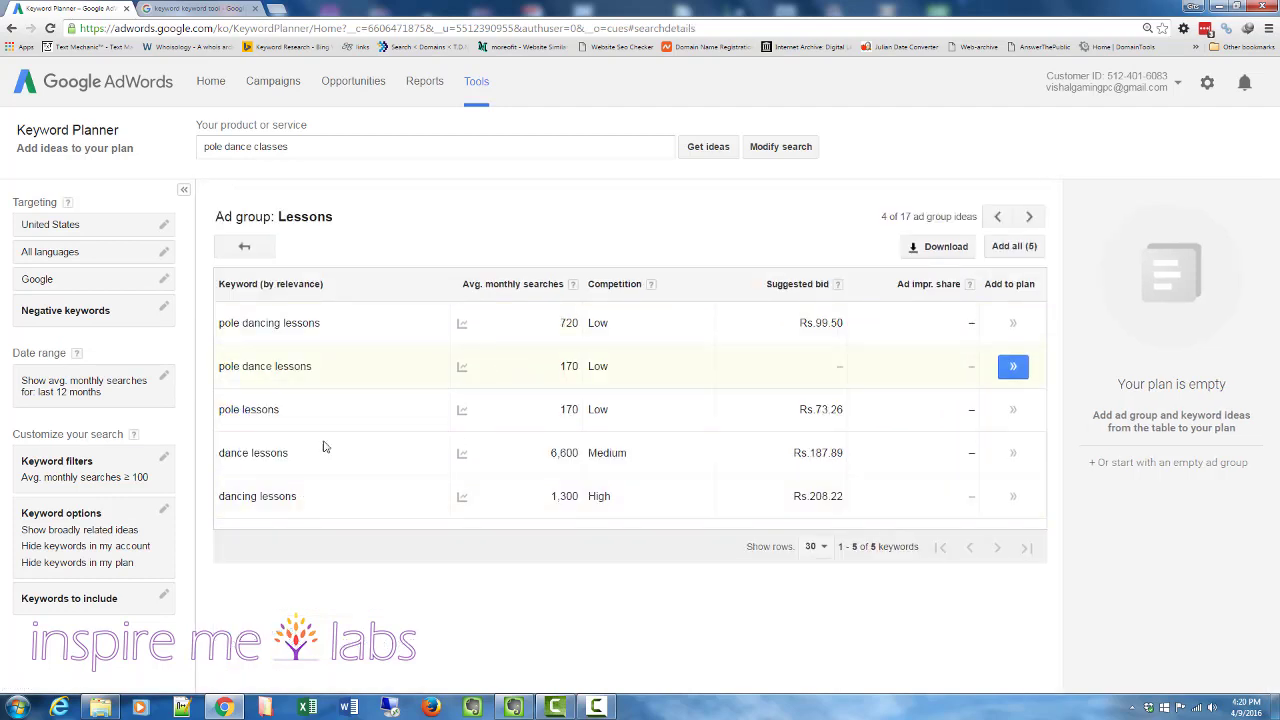